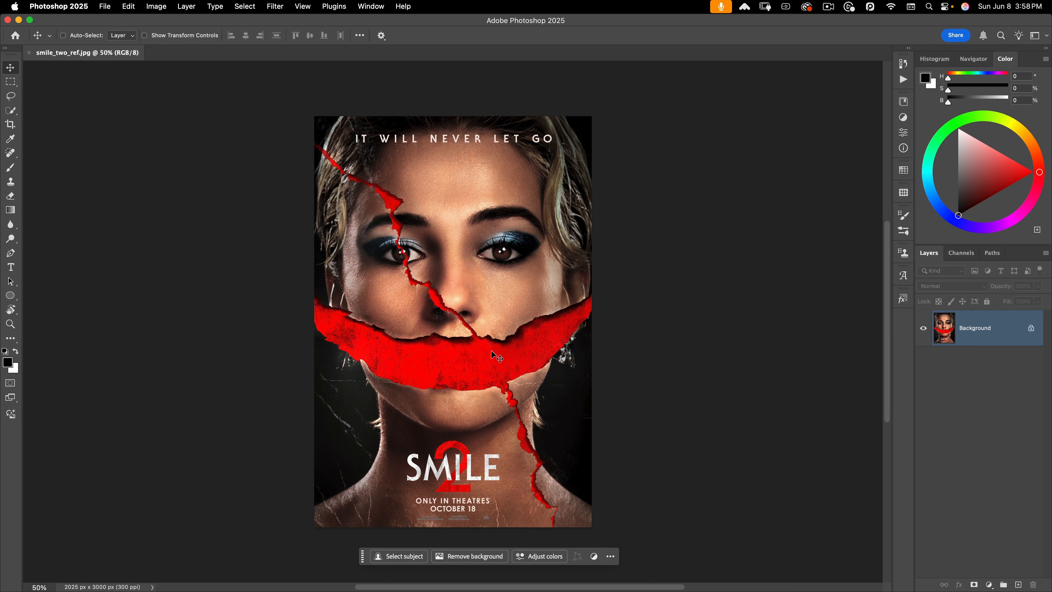
Step: Close the smile_two_ref.jpg reference poster and open base-image.jpg from the 113_Smile2 folder
scroll(463, 489, "up", 5)
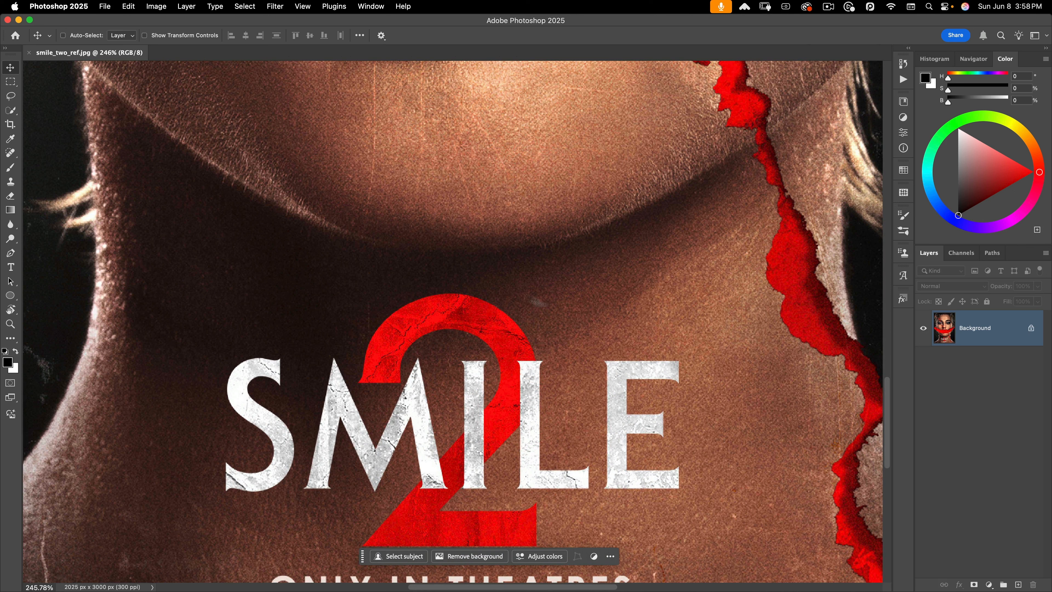
scroll(418, 366, "down", 5)
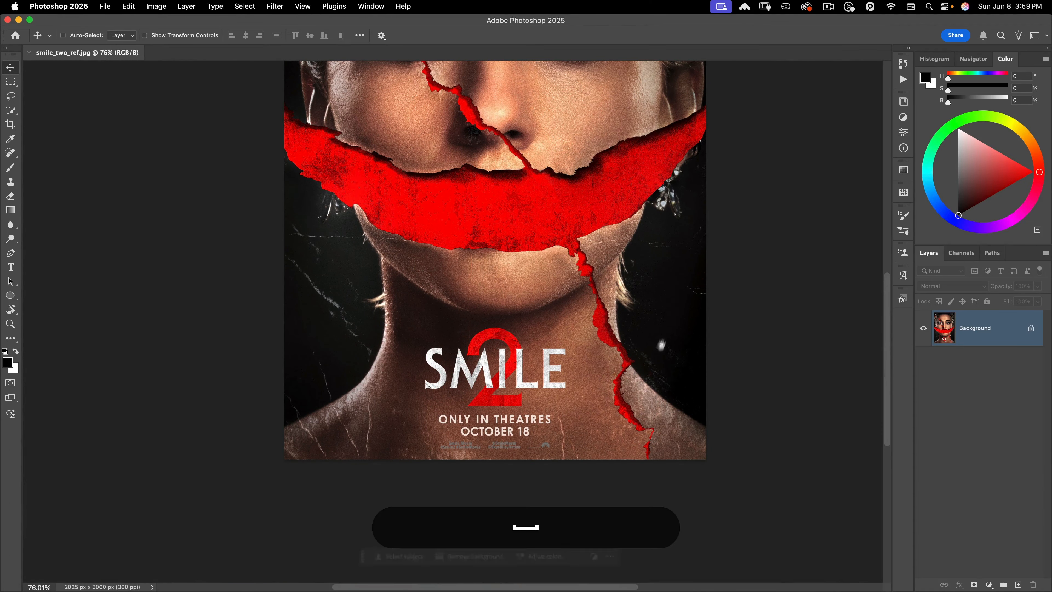
left_click_drag(666, 329, 645, 481)
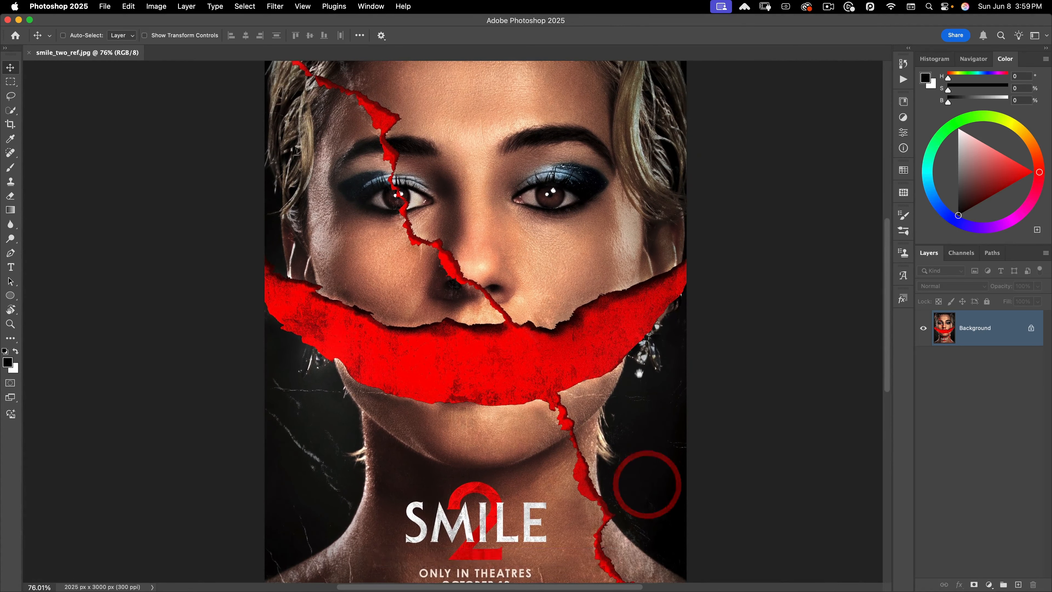
left_click(28, 54)
left_click(105, 7)
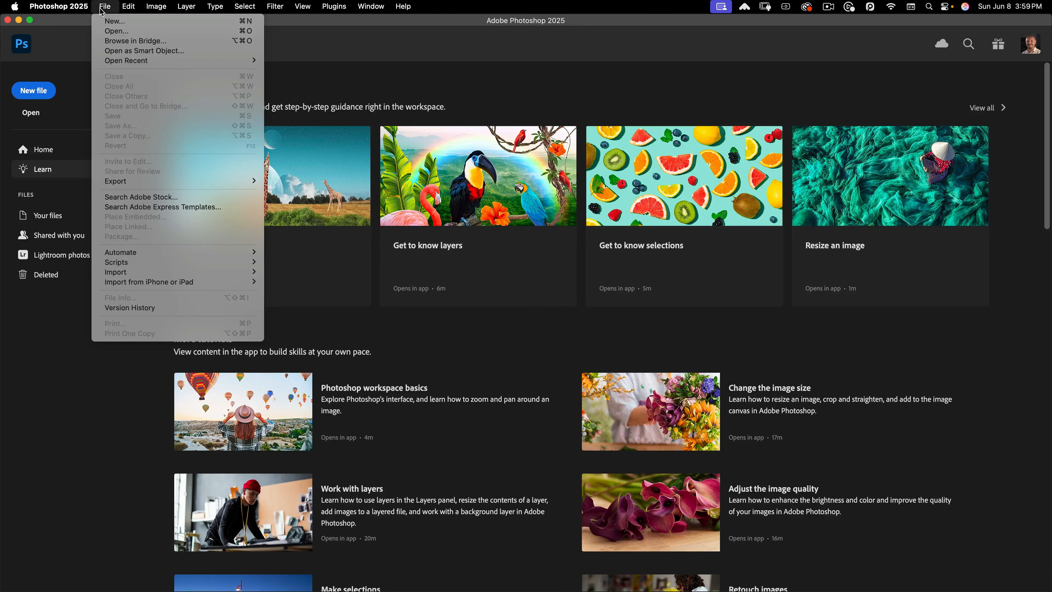
left_click(106, 32)
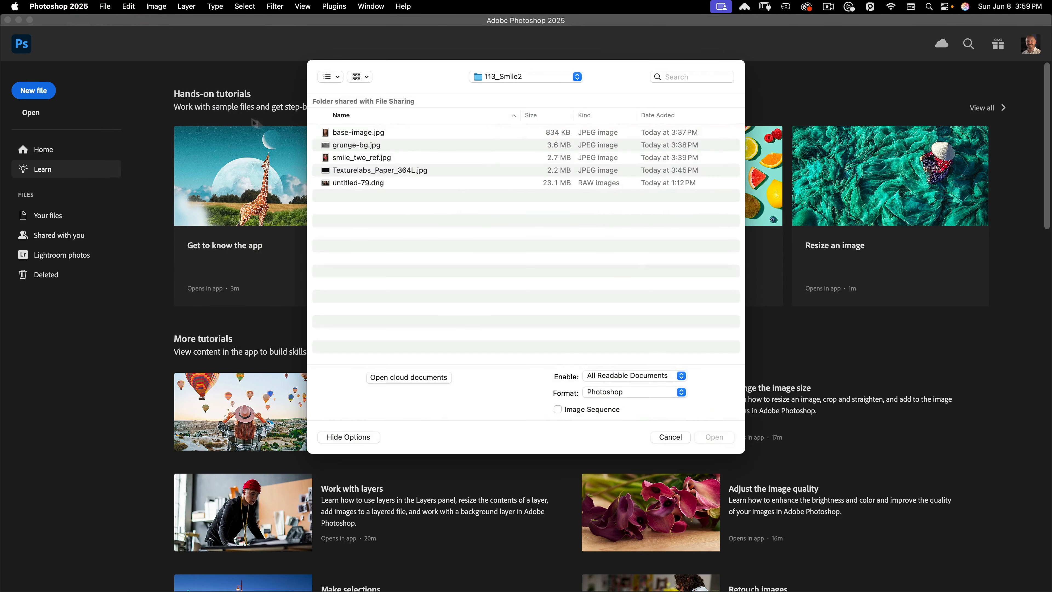
left_click(347, 138)
left_click(719, 437)
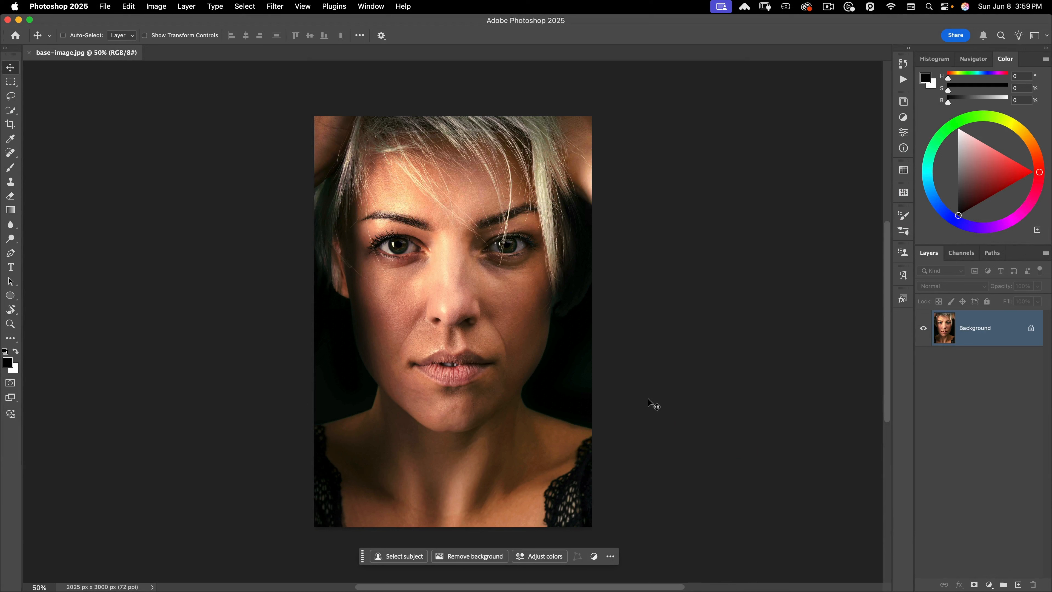
Step: Start a new guide layout from the Default preset, with 2 columns and no column gutter
left_click(311, 7)
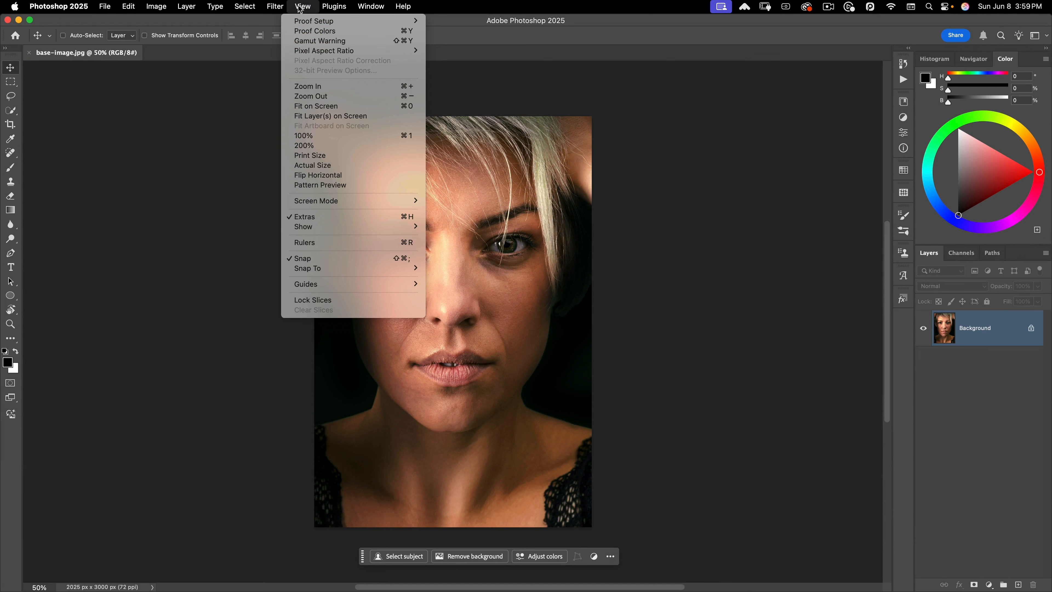
mouse_move(307, 286)
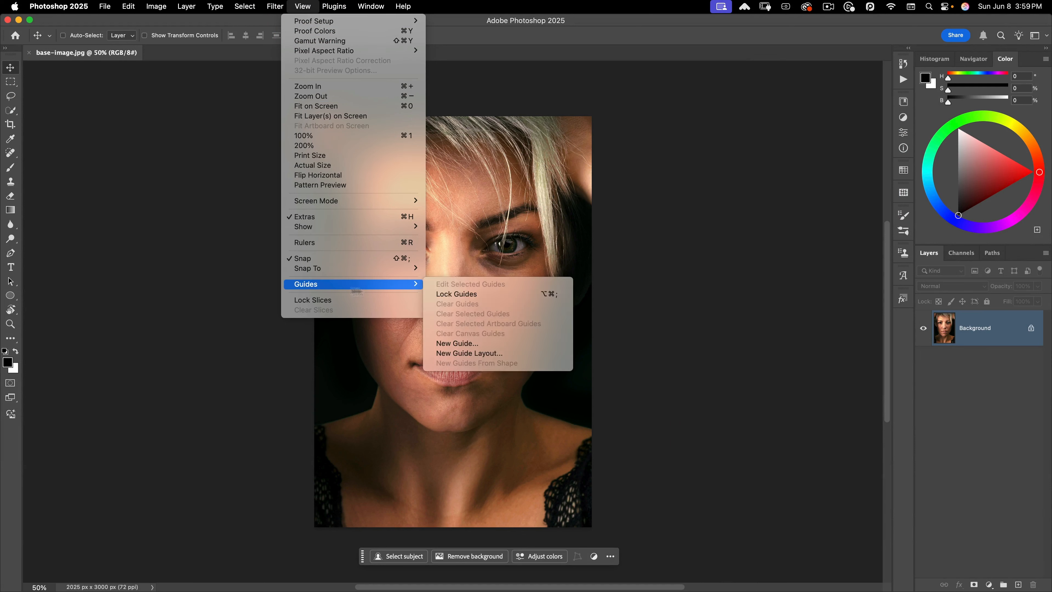
left_click(482, 353)
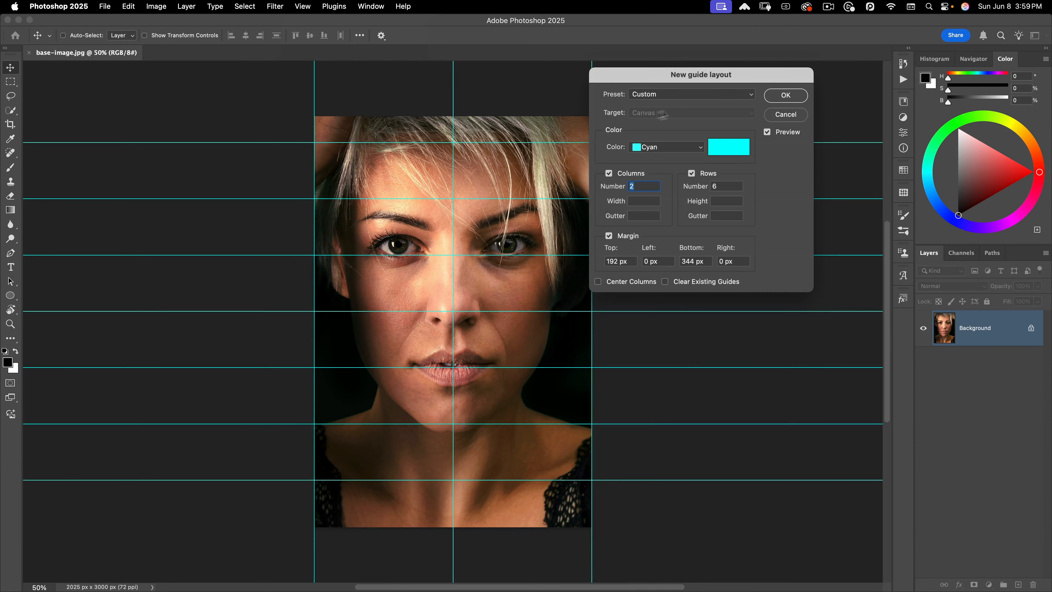
left_click(669, 93)
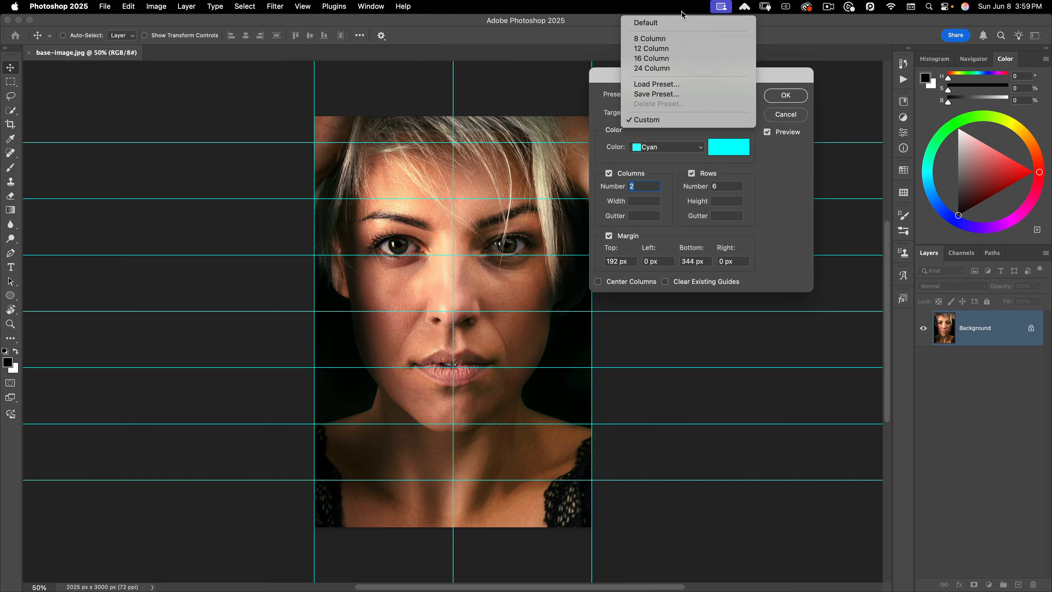
left_click(680, 22)
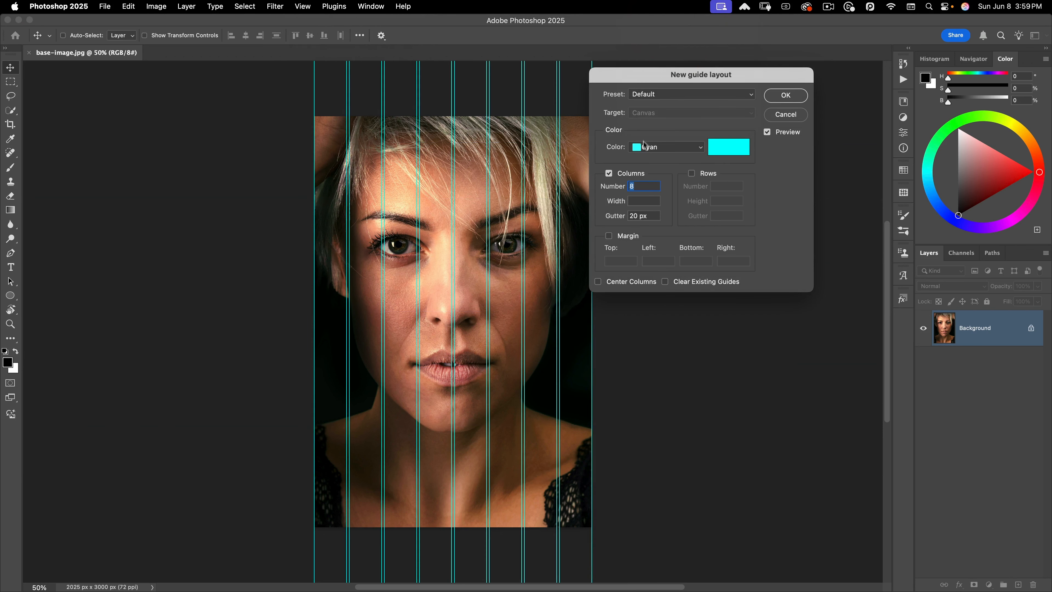
type("2")
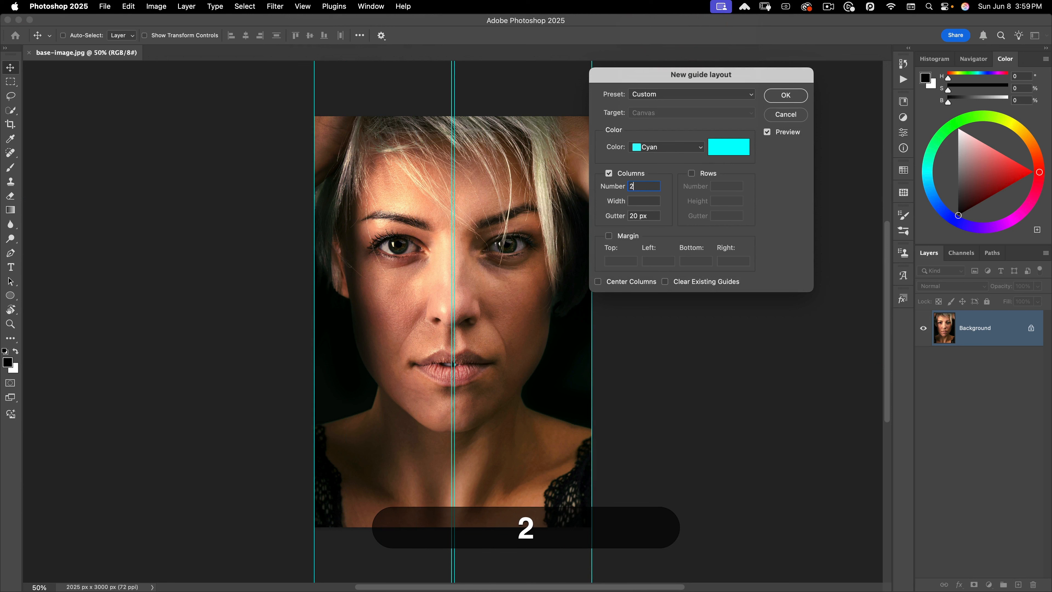
left_click_drag(653, 214, 439, 198)
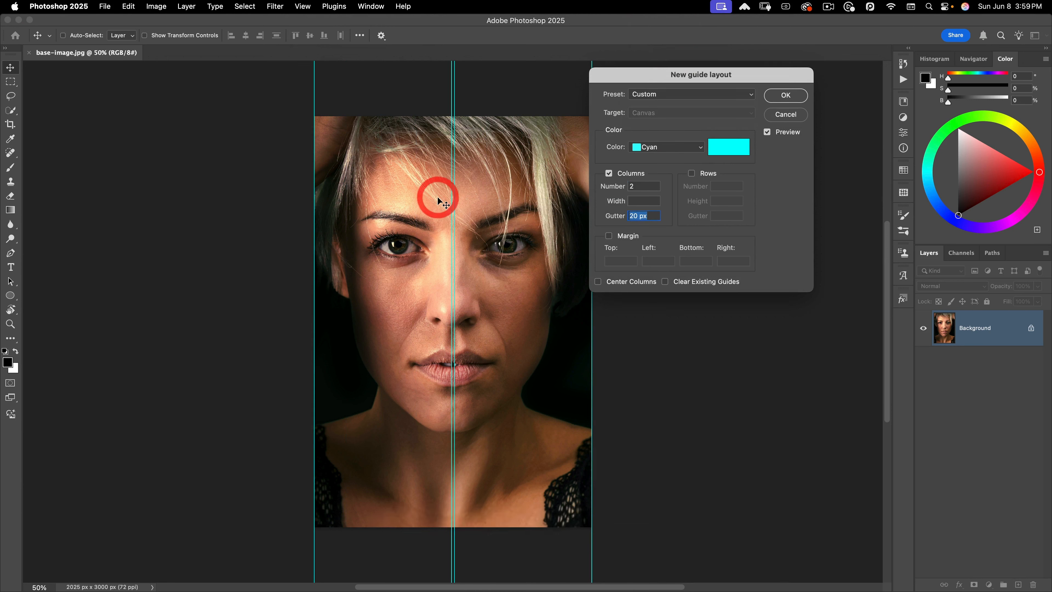
key("BackSpace")
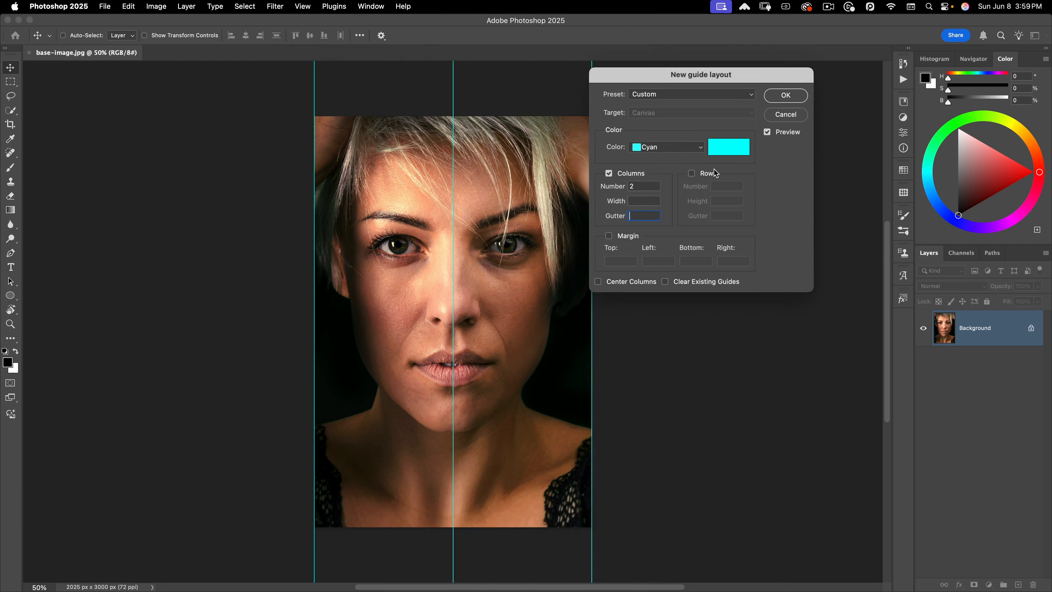
Step: Add 6 rows without a gutter to the guide layout
left_click(704, 173)
type("6")
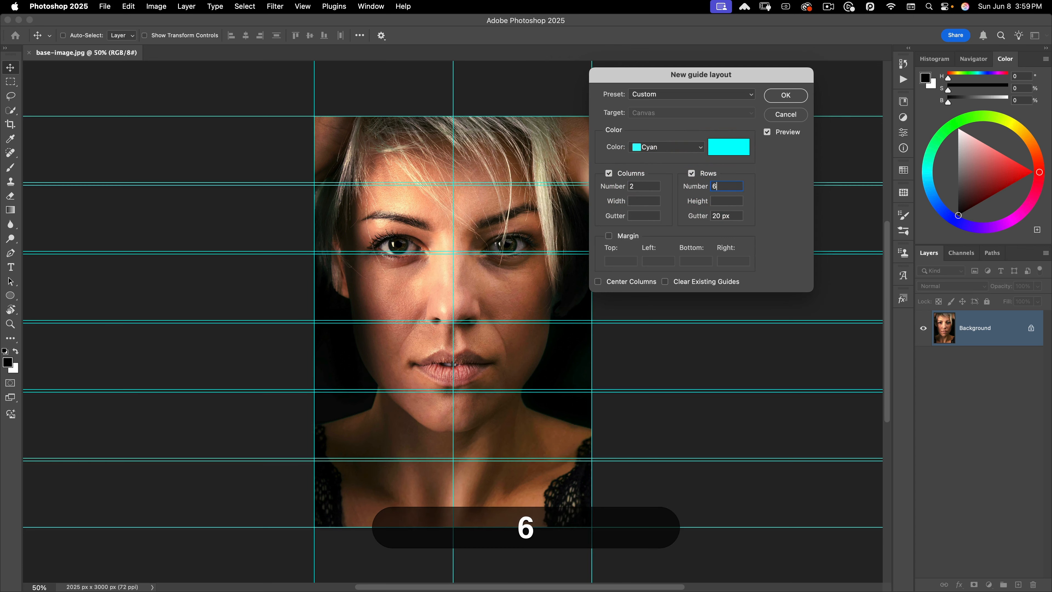
left_click_drag(732, 216, 652, 208)
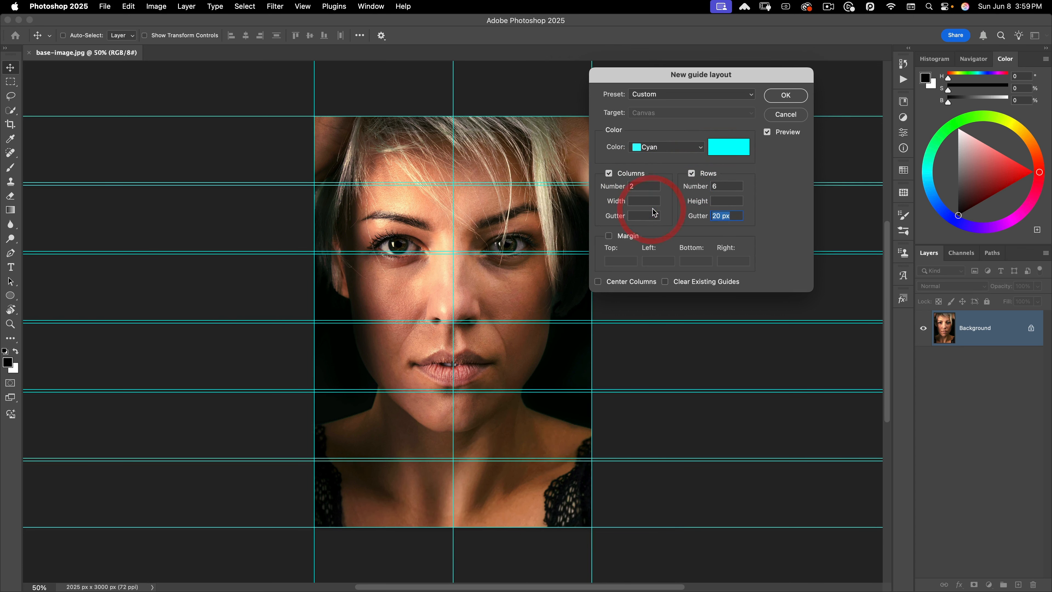
key("BackSpace")
Step: Give the guide layout margins of 192 px top, 0 px left, 344 px bottom and 0 px right, and create the guides
left_click(609, 236)
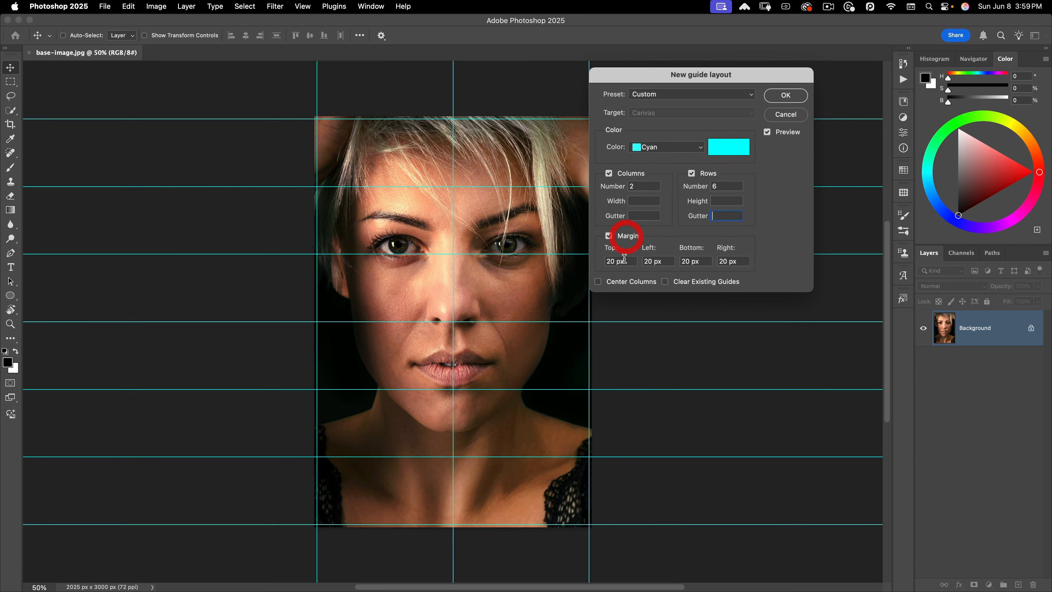
left_click(577, 261)
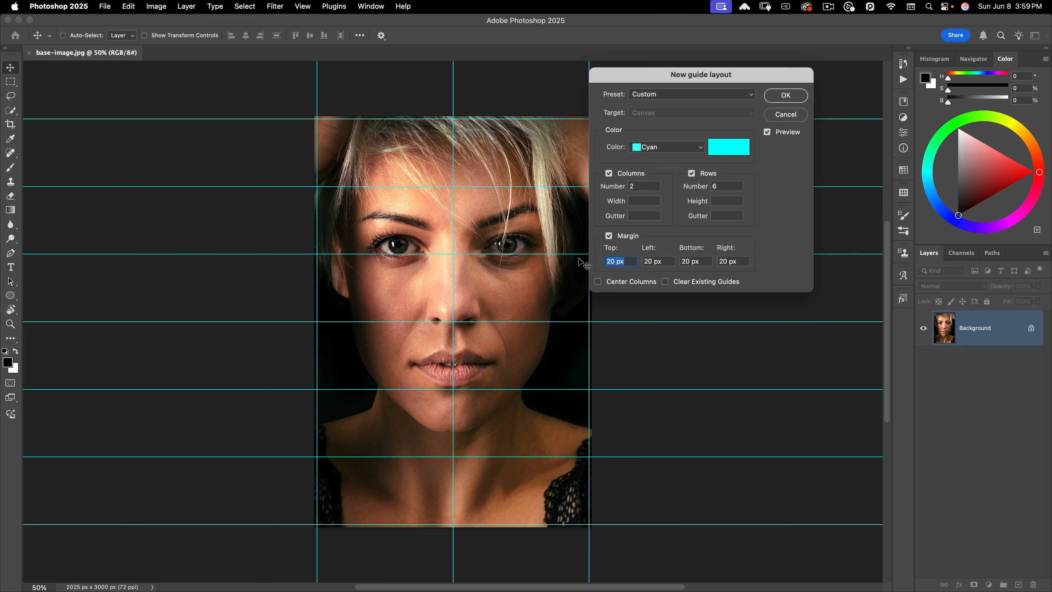
type("192")
key("Tab")
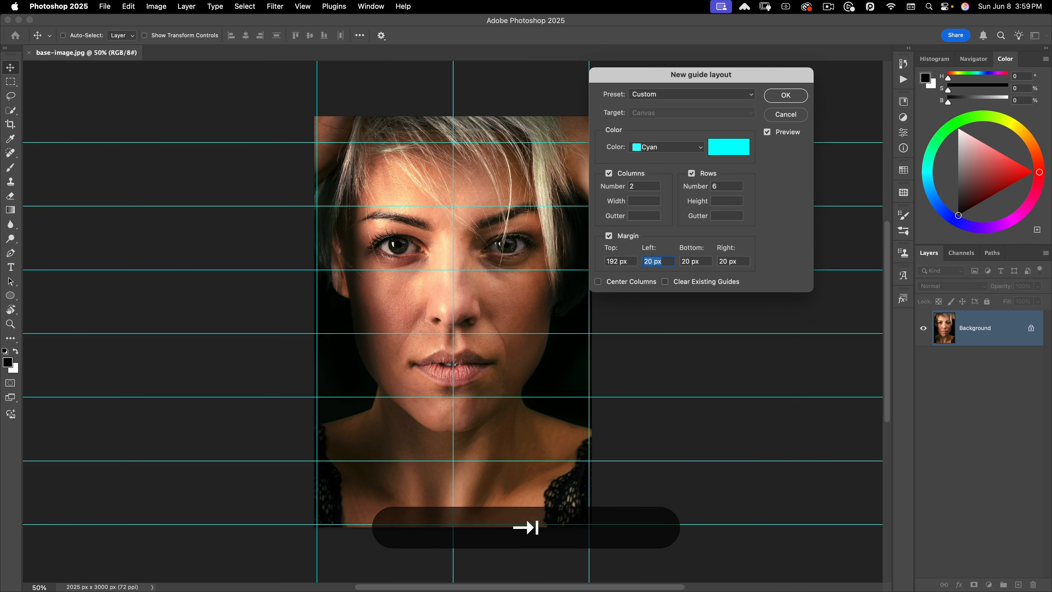
type("0")
key("Tab")
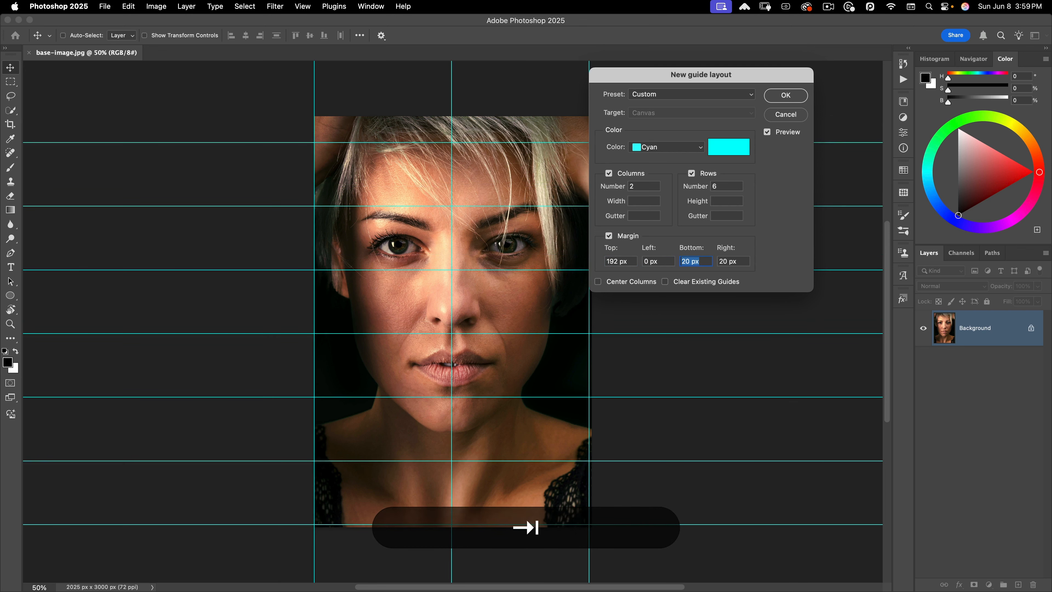
type("344")
key("Tab")
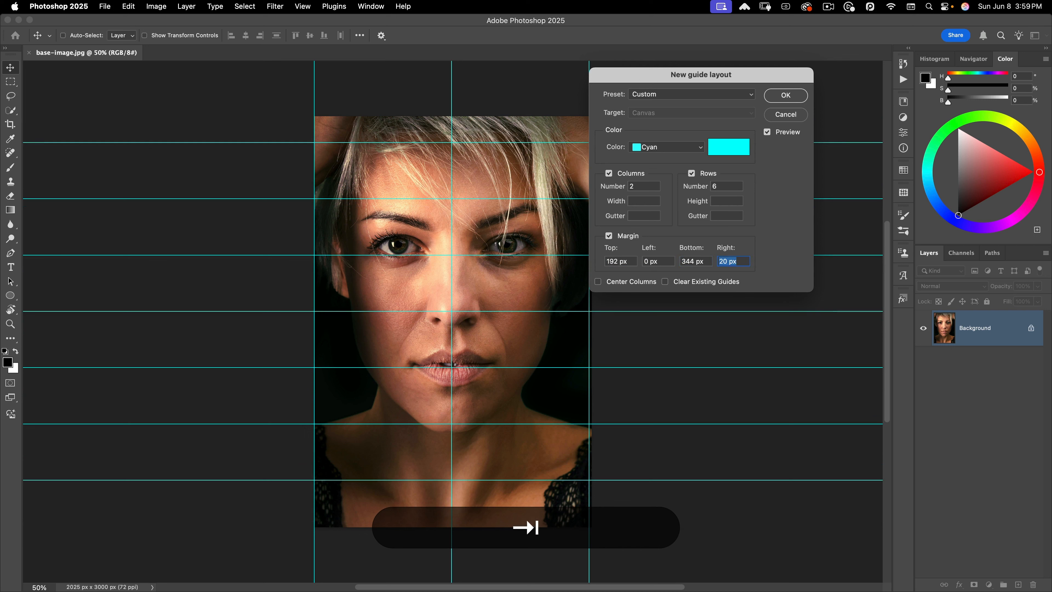
type("0")
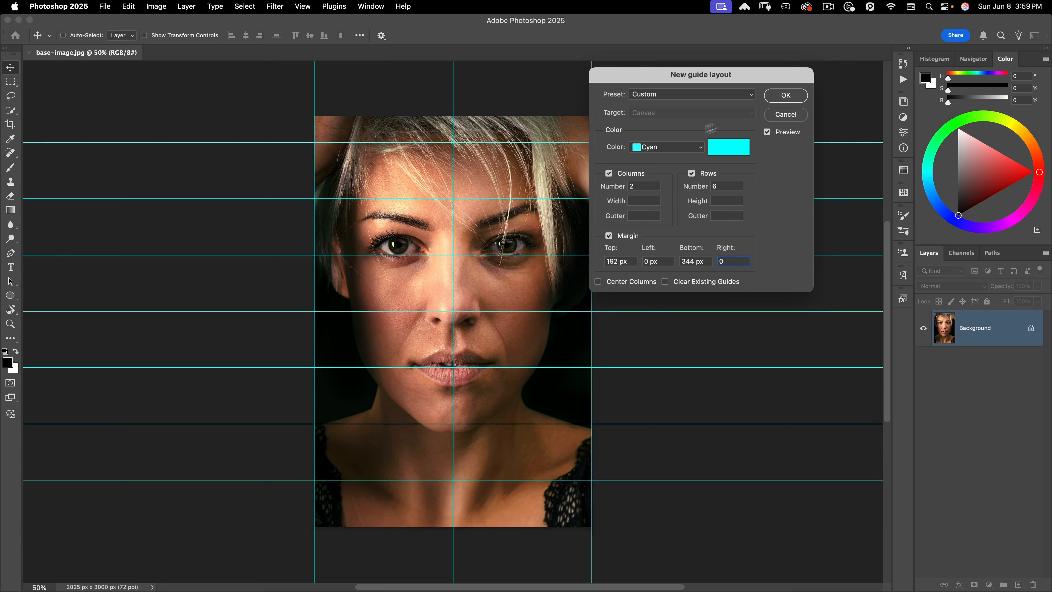
left_click(785, 94)
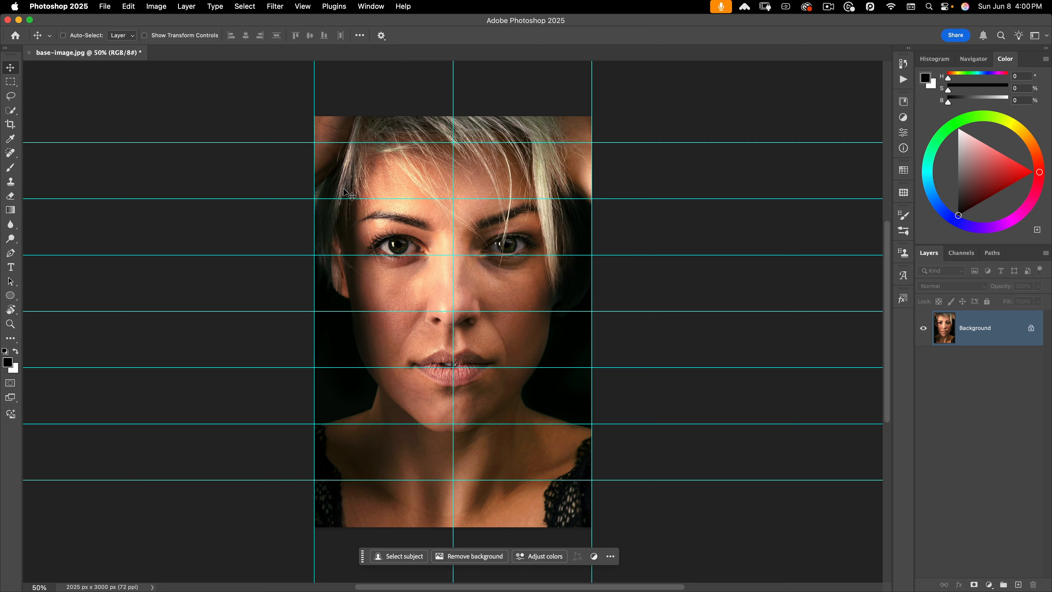
Step: Hide the guides over the portrait
key("super")
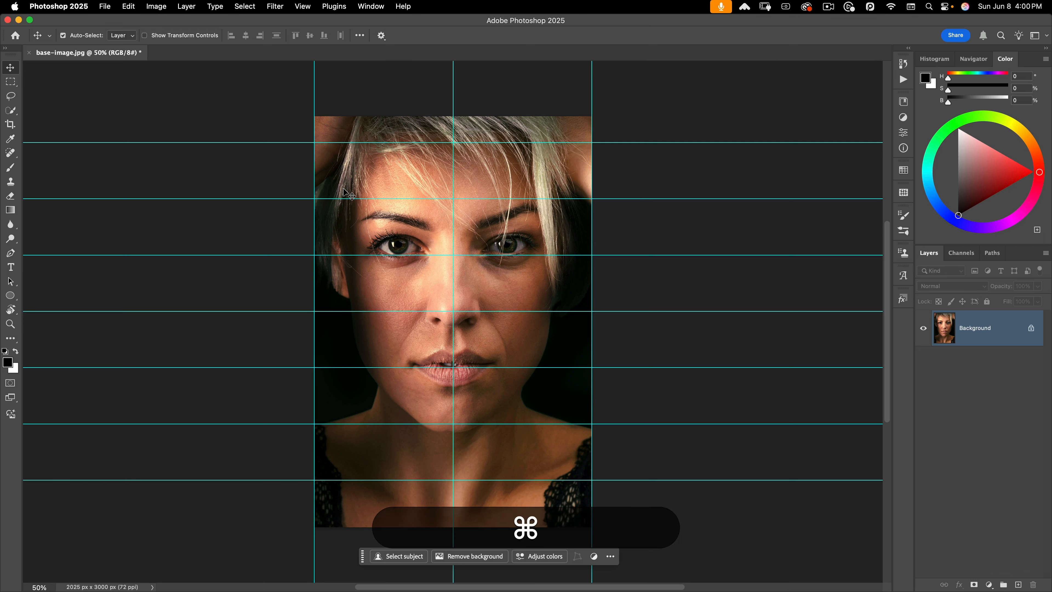
key("super+semicolon")
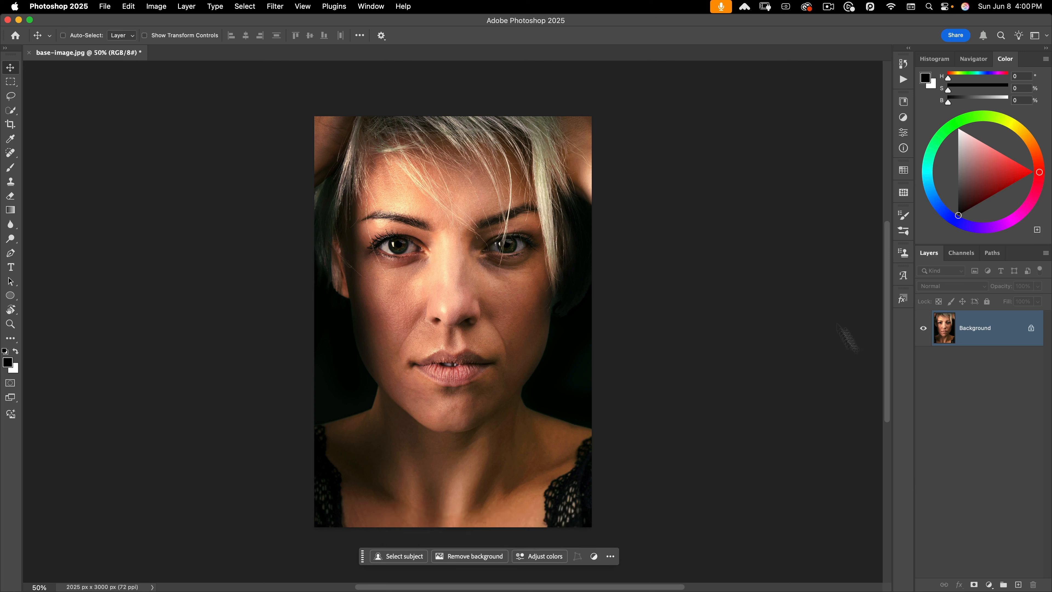
left_click(988, 585)
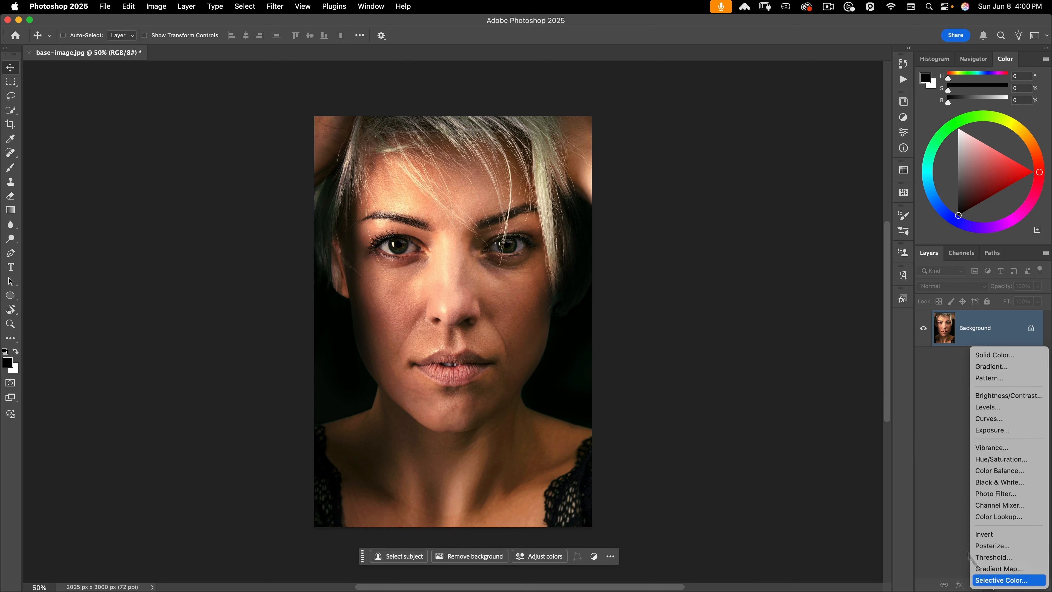
left_click(581, 372)
Step: Lasso the eyelid area between the upper lash line and the brow of the eye on the portrait's left side
key("super+space")
left_click_drag(447, 248, 542, 269)
key("space")
left_click(10, 96)
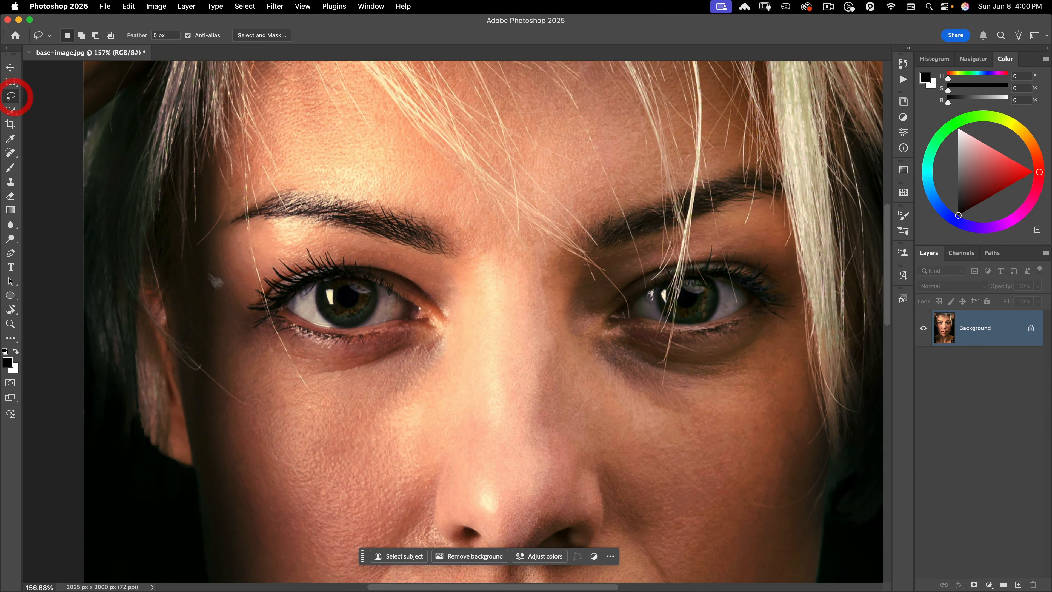
mouse_move(209, 247)
left_mouse_down()
mouse_move(208, 276)
mouse_move(233, 307)
mouse_move(269, 308)
mouse_move(323, 273)
left_mouse_up()
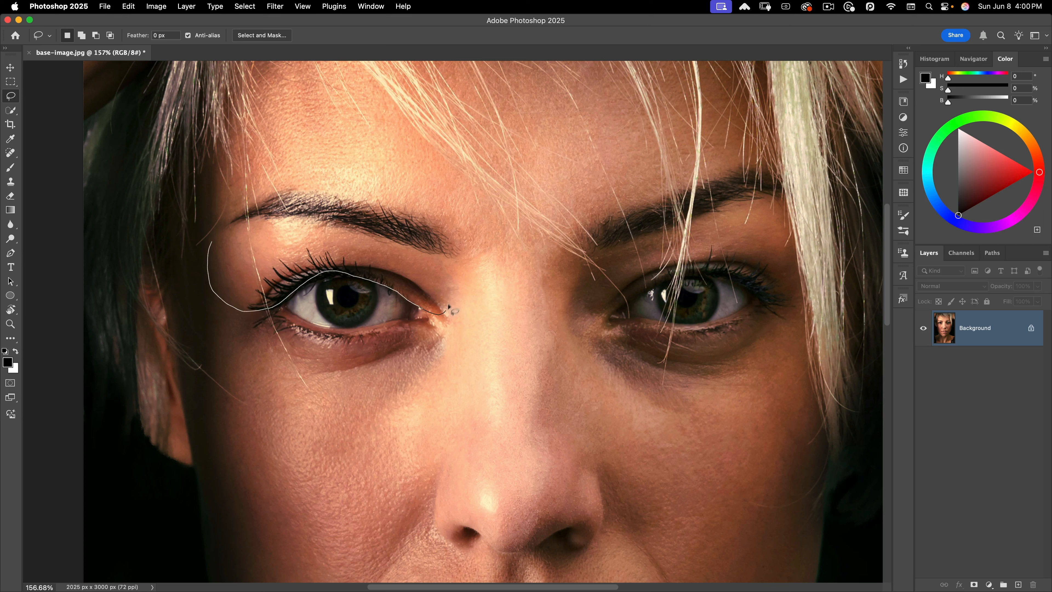
left_click_drag(448, 258, 339, 212)
left_click_drag(212, 239, 206, 246)
Step: Add the other eye's lid area, from the upper lash line to the brow, to the lasso selection
key("space")
left_click_drag(524, 222, 375, 218)
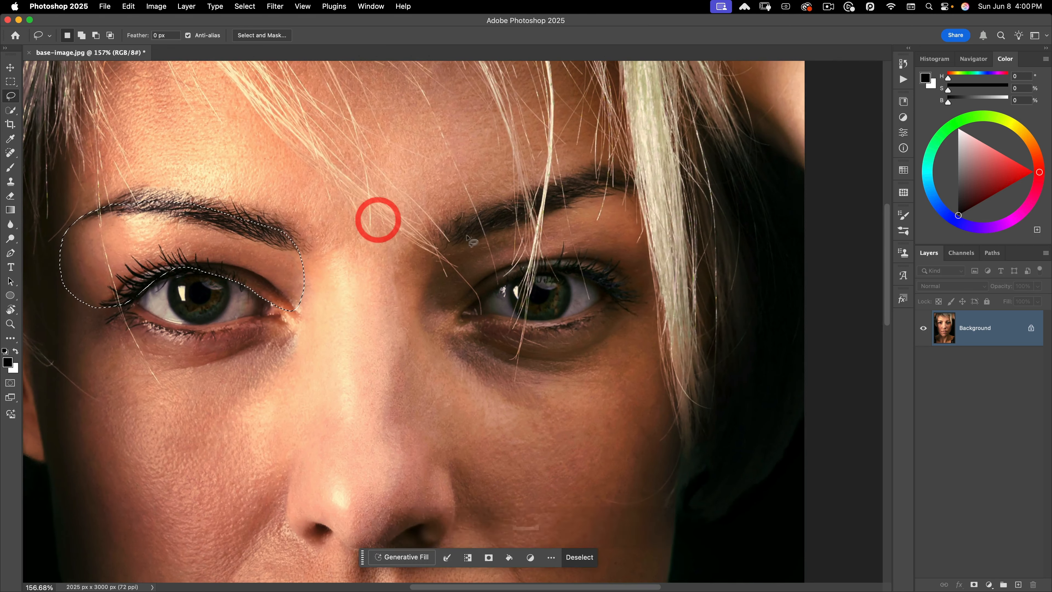
mouse_move(462, 233)
left_mouse_down("shift")
mouse_move(440, 262)
mouse_move(446, 306)
mouse_move(525, 270)
mouse_move(585, 270)
mouse_move(628, 299)
mouse_move(658, 286)
left_mouse_up("shift")
mouse_move(669, 202)
left_mouse_down("shift")
mouse_move(604, 181)
mouse_move(476, 227)
mouse_move(445, 250)
left_mouse_up("shift")
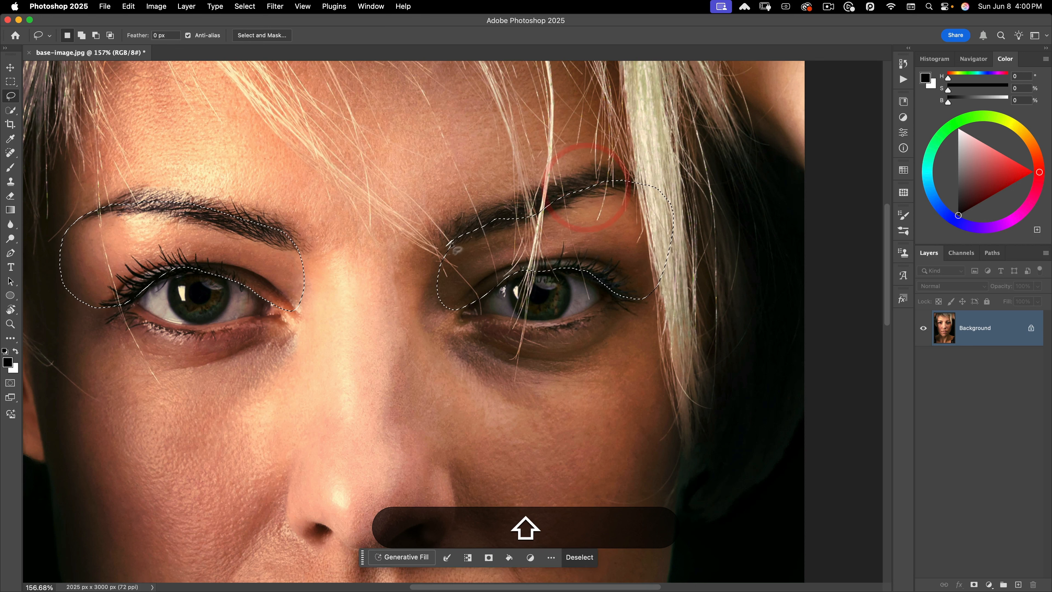
Step: Subtract stray areas from the second eyelid's selection along the brow and the inner edge near the nose
key("alt")
left_click_drag(494, 224, 463, 185, "alt")
mouse_move(429, 261)
left_mouse_down("alt")
mouse_move(488, 233)
mouse_move(490, 179)
left_mouse_up("alt")
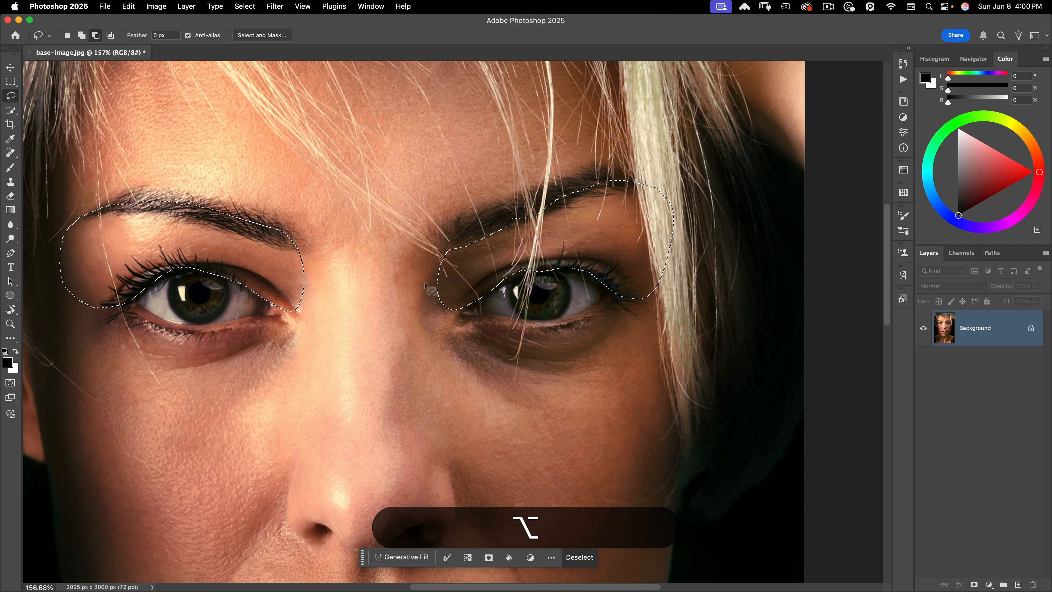
mouse_move(430, 278)
left_mouse_down("alt")
mouse_move(477, 205)
mouse_move(359, 142)
left_mouse_up("alt")
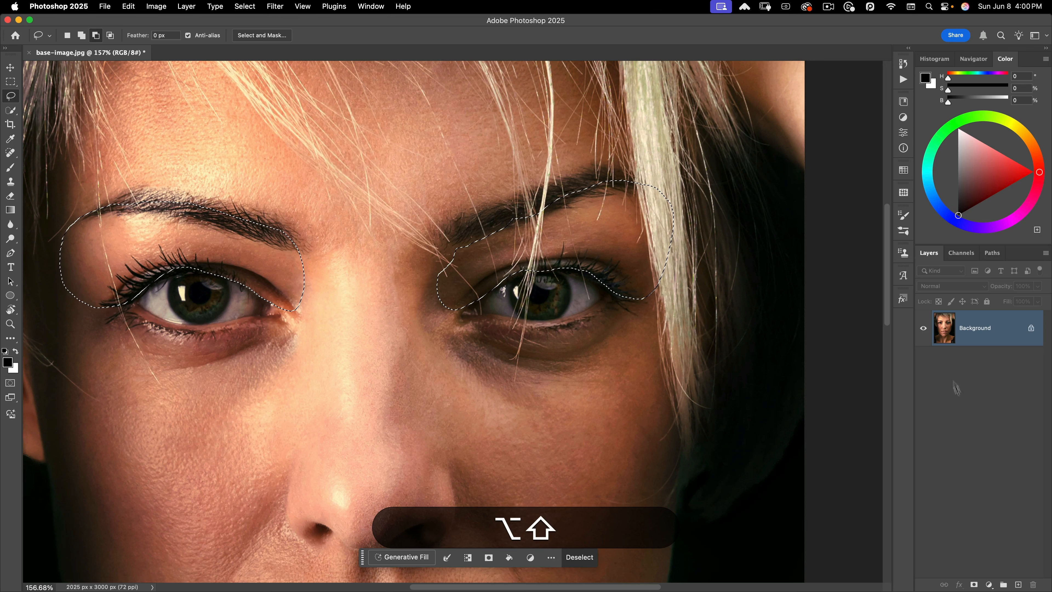
Step: Add a Curves adjustment layer masked to the selected eyelids and switch its curve to the Red channel
left_click(988, 585)
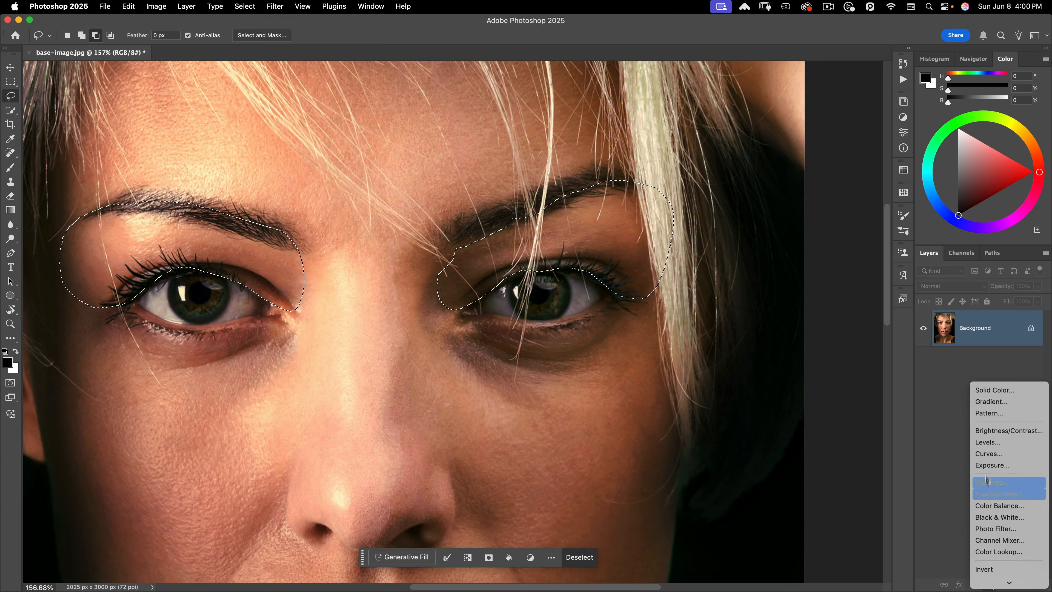
left_click(989, 444)
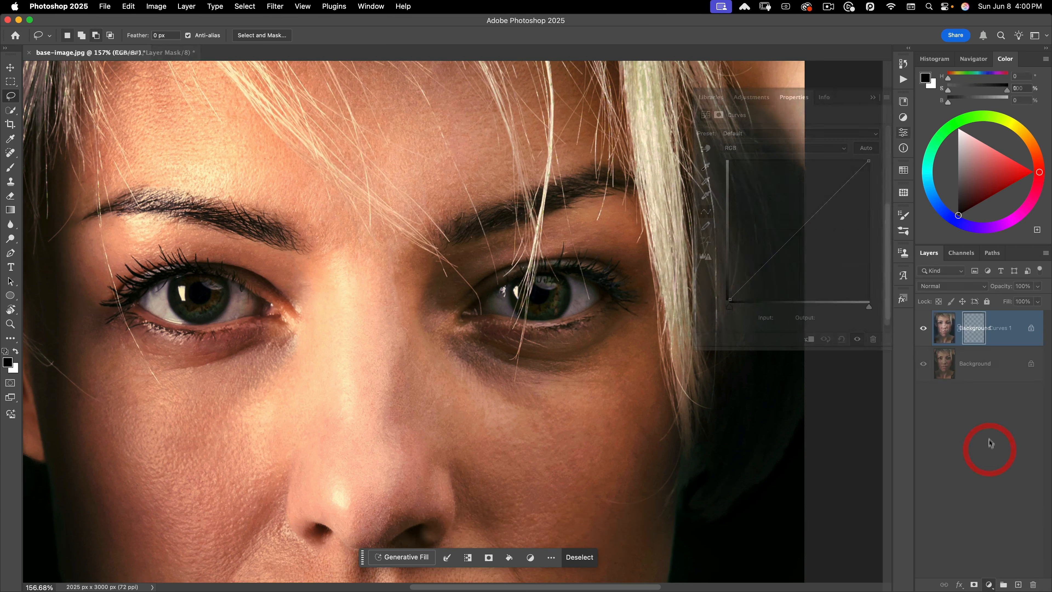
left_click(747, 147)
left_click(745, 160)
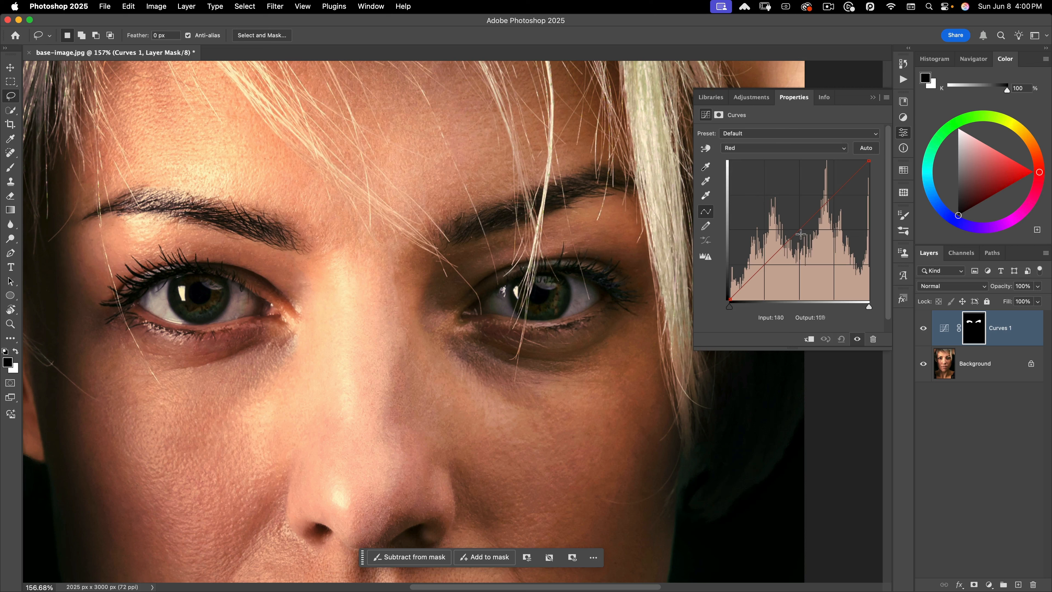
Step: Pull the red curve down to input 151, output 80, and raise the blue curve to input 99, output 135
left_click_drag(808, 221, 812, 256)
left_click(763, 148)
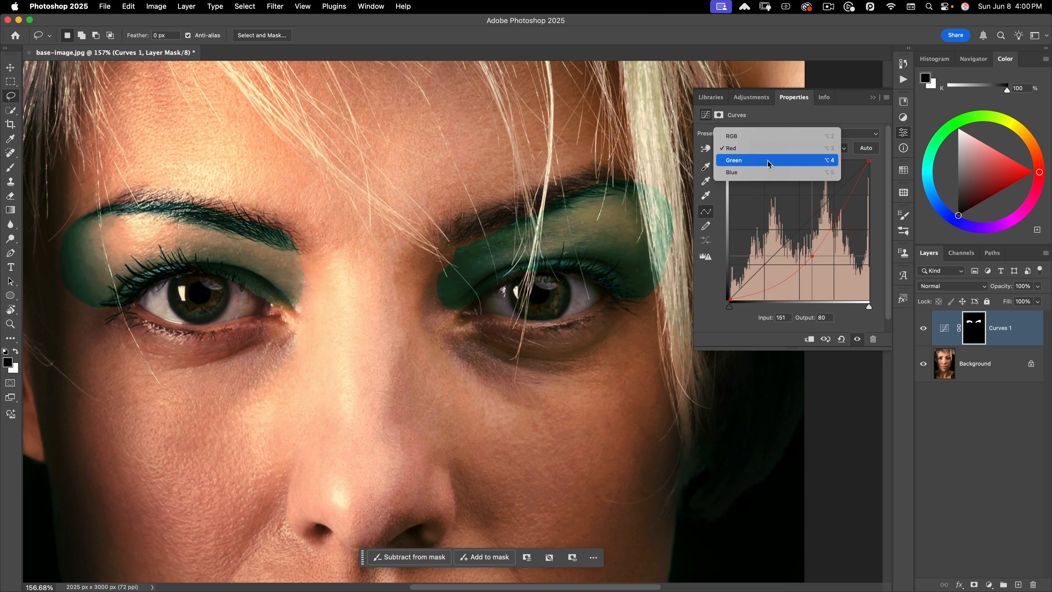
left_click(767, 172)
left_click_drag(788, 240, 784, 223)
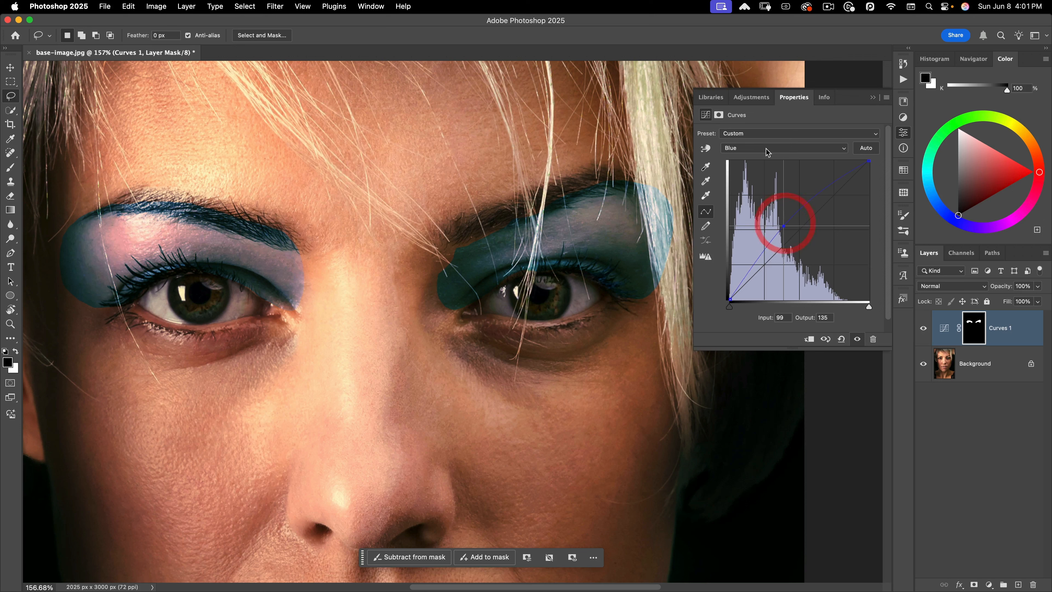
Step: Lower the RGB curve to input 97, output 90, and raise the green curve to input 101, output 110
left_click(782, 148)
left_click(770, 116)
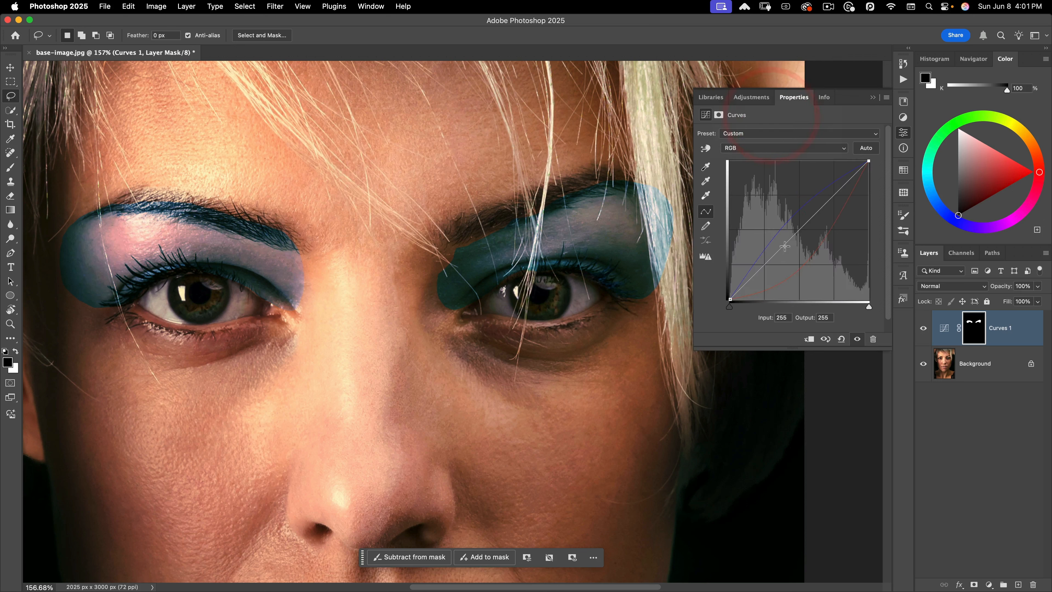
left_click_drag(783, 246, 783, 250)
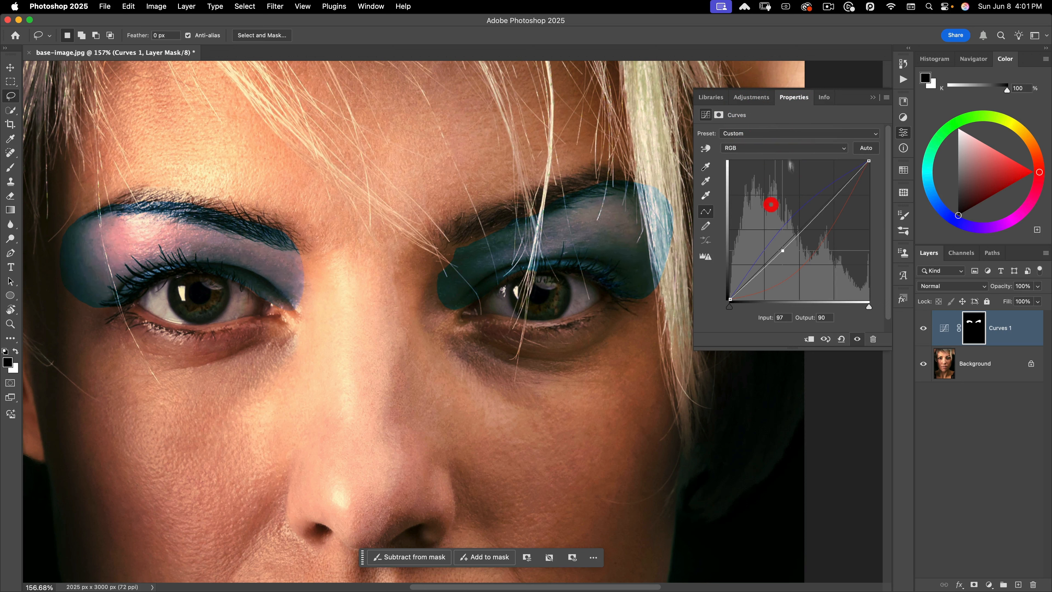
left_click(766, 149)
left_click(758, 172)
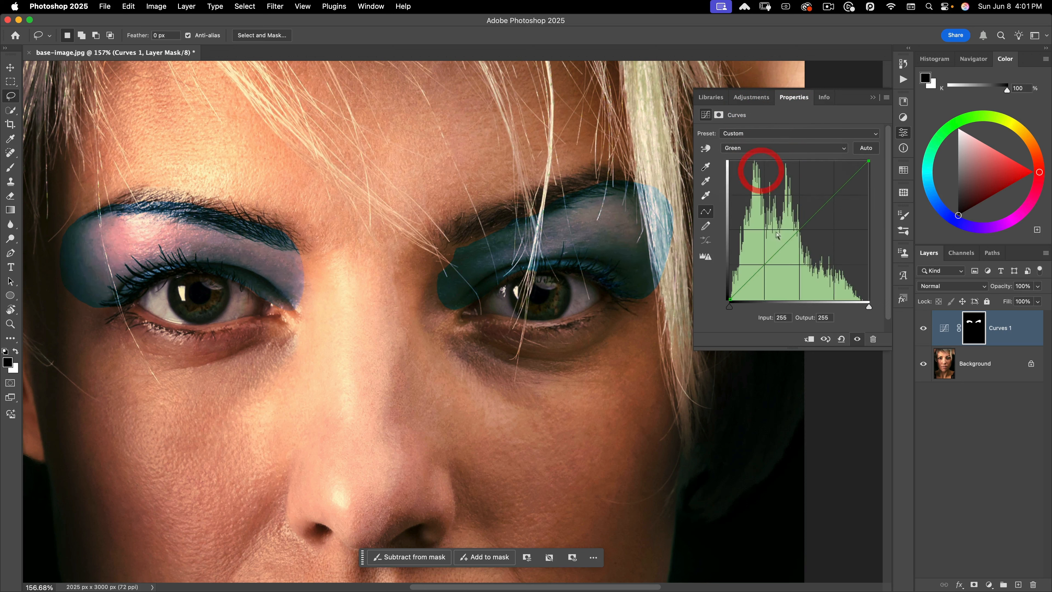
left_click(785, 239)
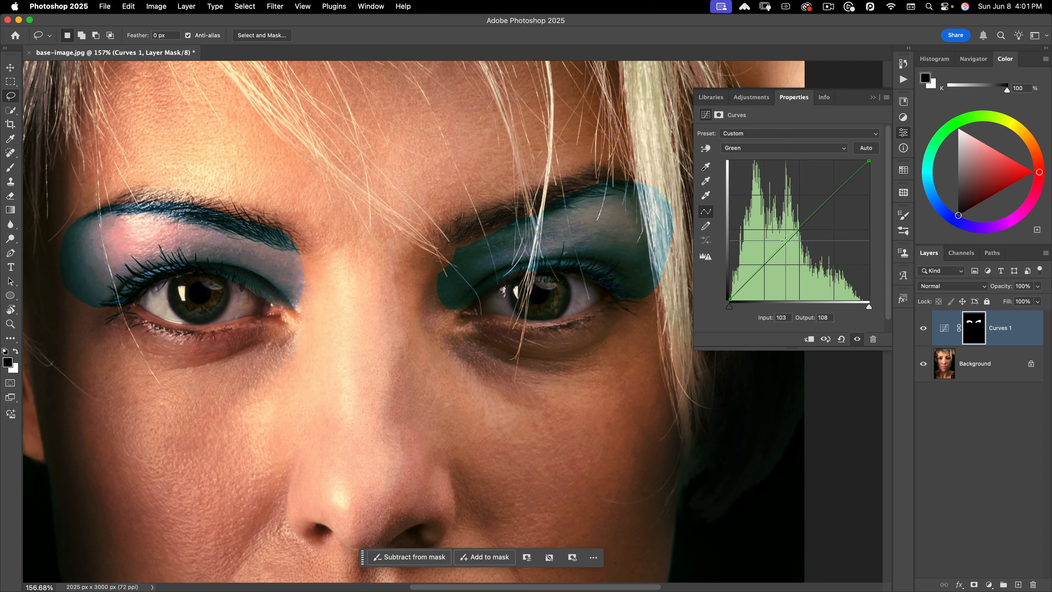
Step: Feather the Curves adjustment's layer mask by 27.4 px to soften the eyeshadow edges
left_click_drag(328, 329, 448, 283)
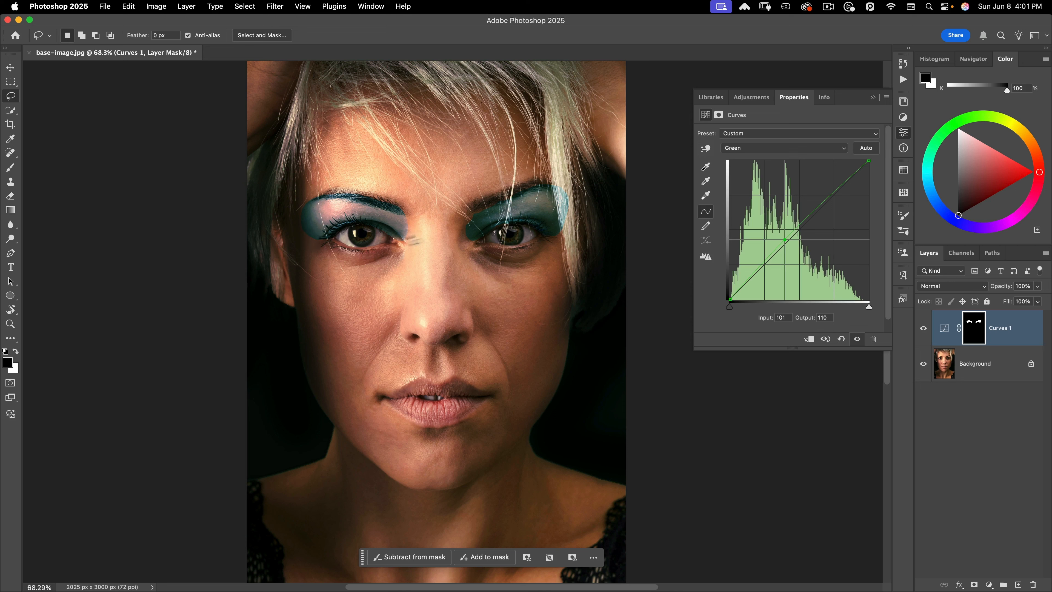
left_click(718, 117)
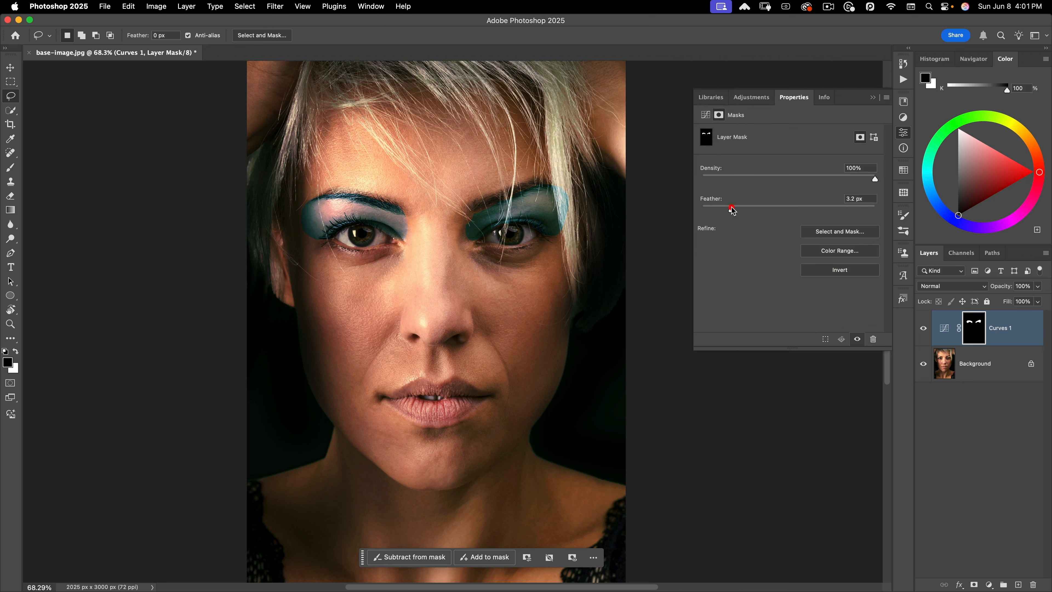
left_click_drag(732, 209, 781, 207)
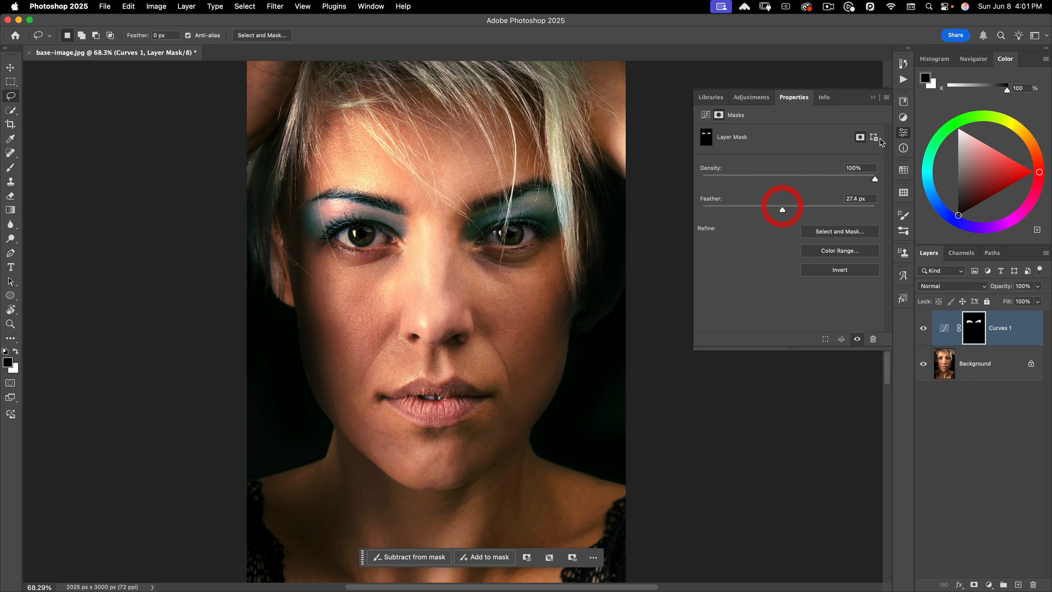
left_click(903, 132)
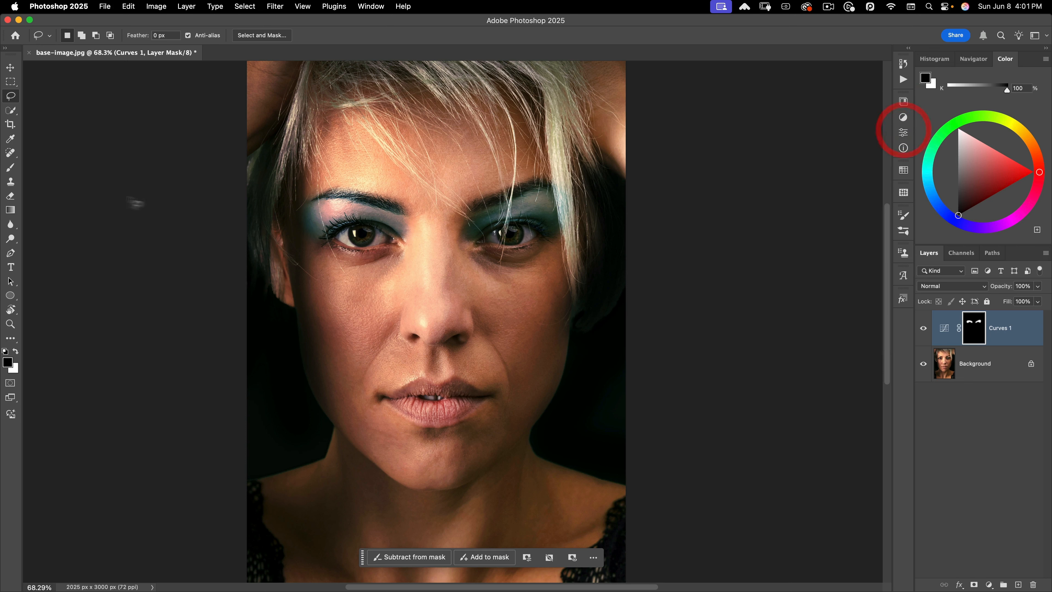
Step: Paint black on the Curves mask with a 150 px soft brush to remove the color from the hair, below the eyes and over the eyebrows
left_click(11, 167)
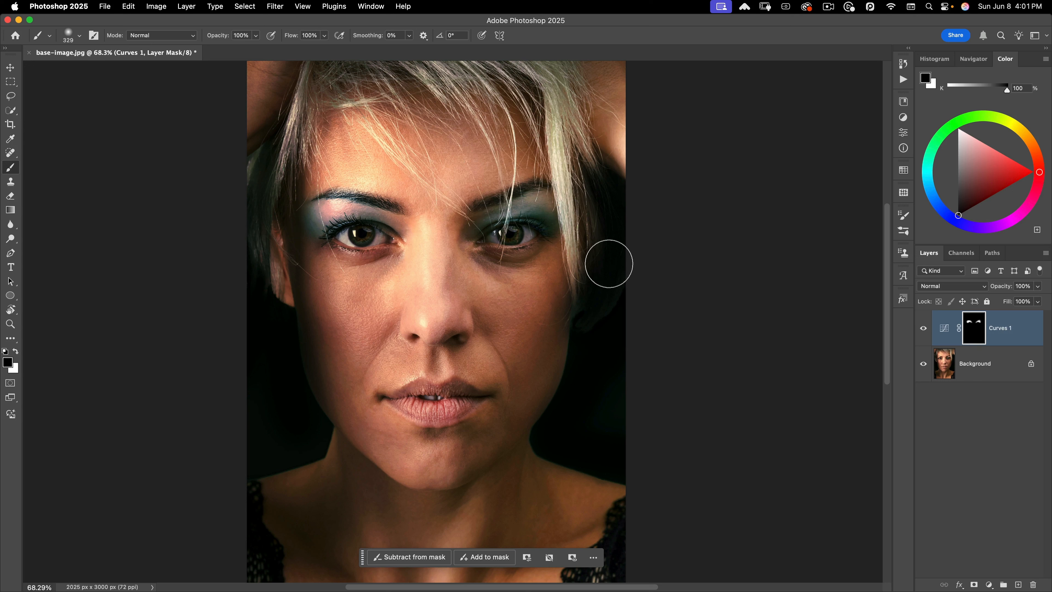
key("bracketleft")
key("bracketleft")
key("bracketleft")
key("bracketleft")
key("bracketleft")
left_click(572, 257)
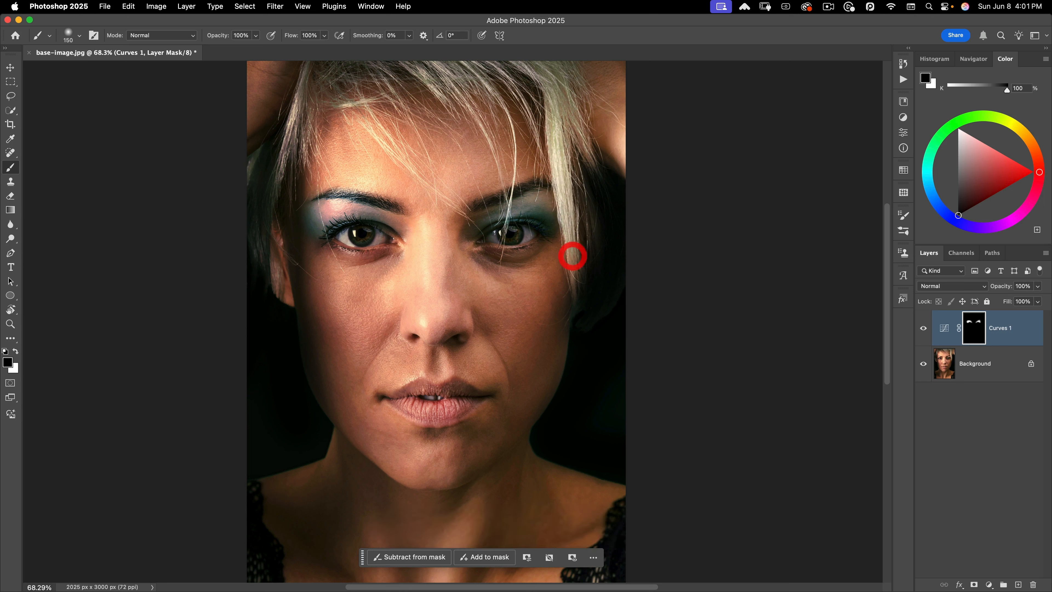
left_click(557, 122, "shift")
left_click(476, 269)
left_click(340, 260)
key("v")
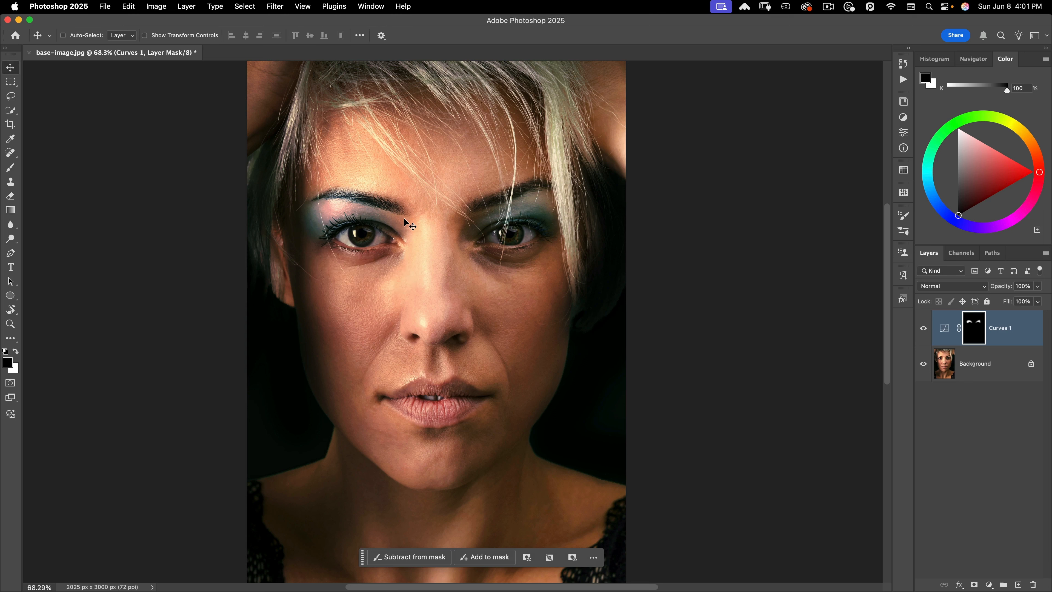
key("b")
left_click(320, 183)
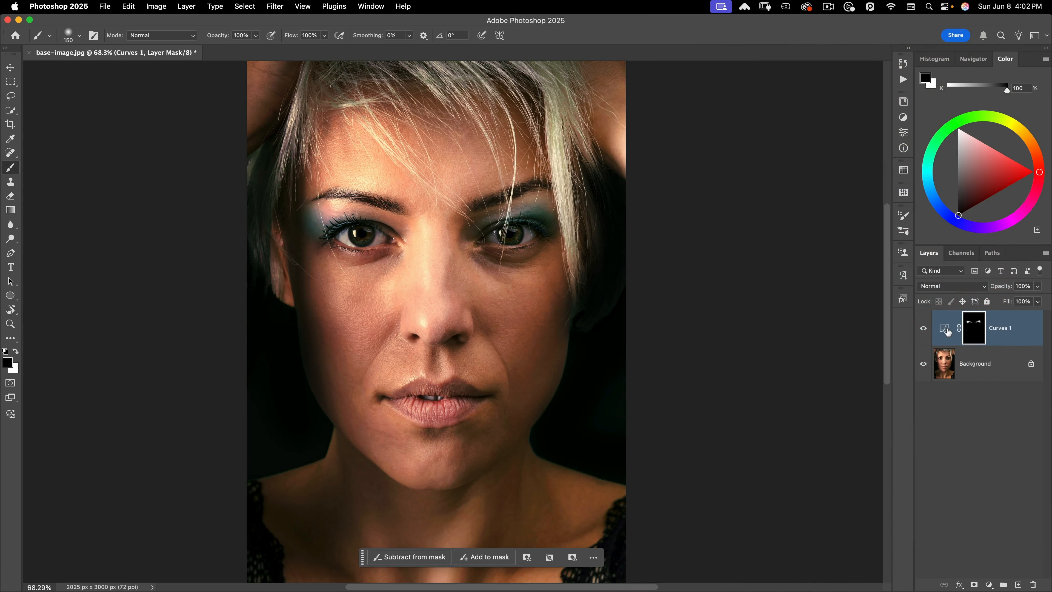
Step: Reopen the eyeshadow's Curves settings and lower the red curve to input 175, output 59
double_click(944, 328)
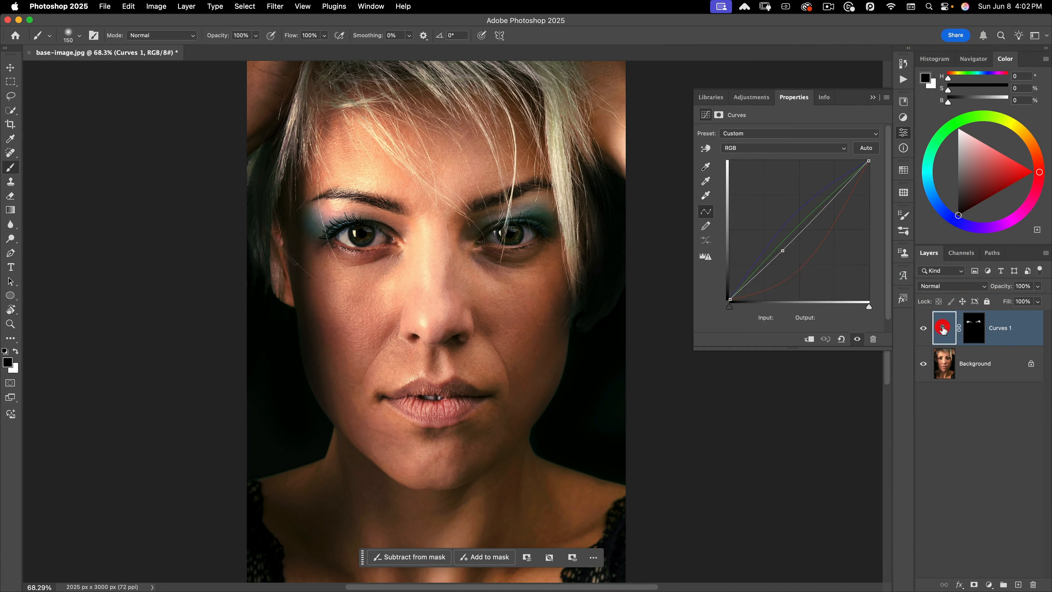
left_click(760, 149)
left_click(758, 159)
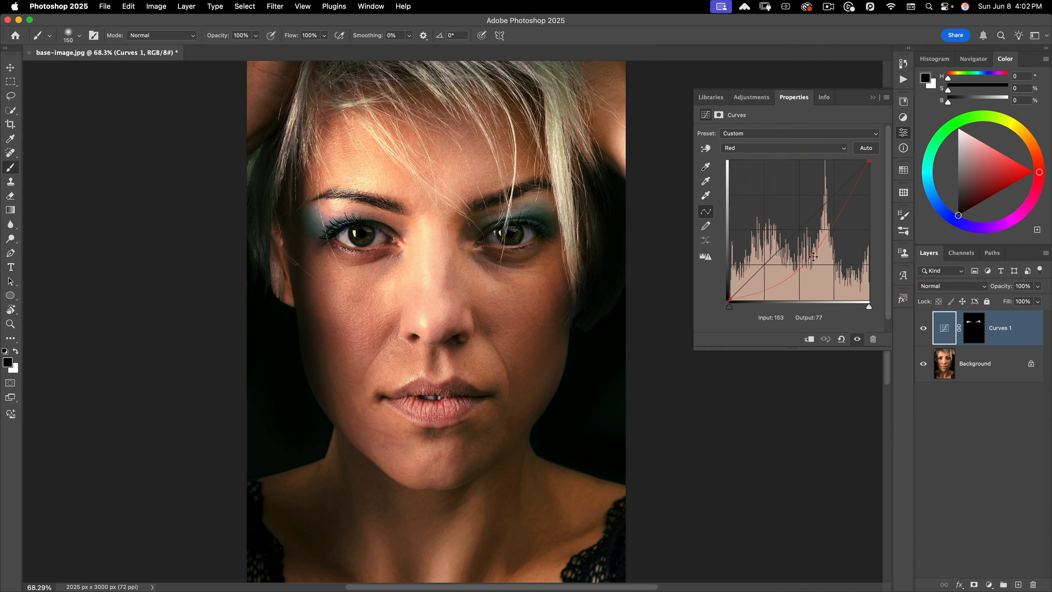
left_click_drag(813, 257, 826, 268)
Step: Adjust the eyeshadow's blue curve point to input 99, output 138
left_click(767, 148)
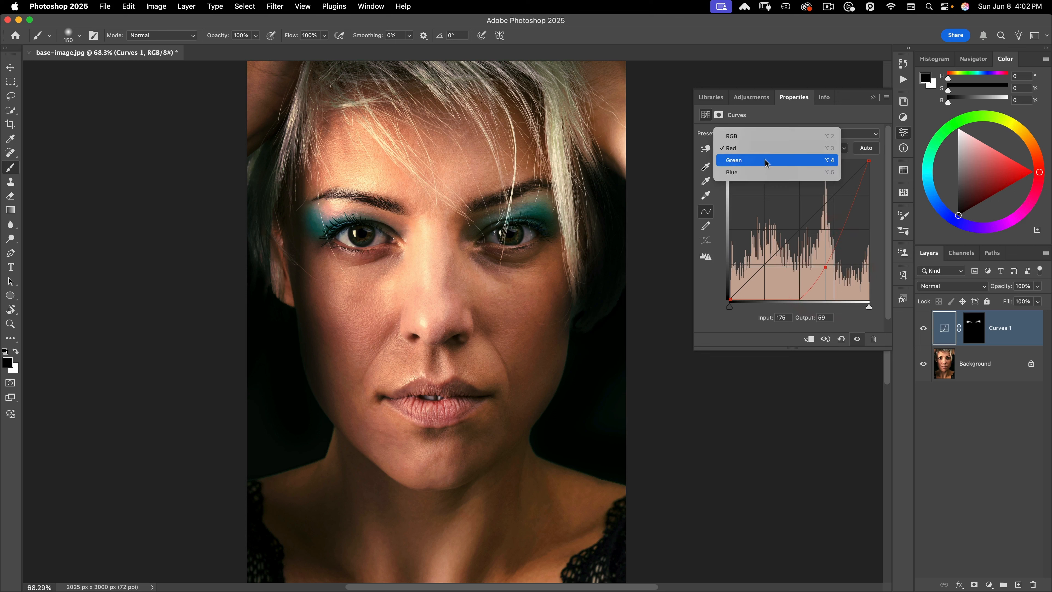
left_click(760, 172)
left_click(781, 224)
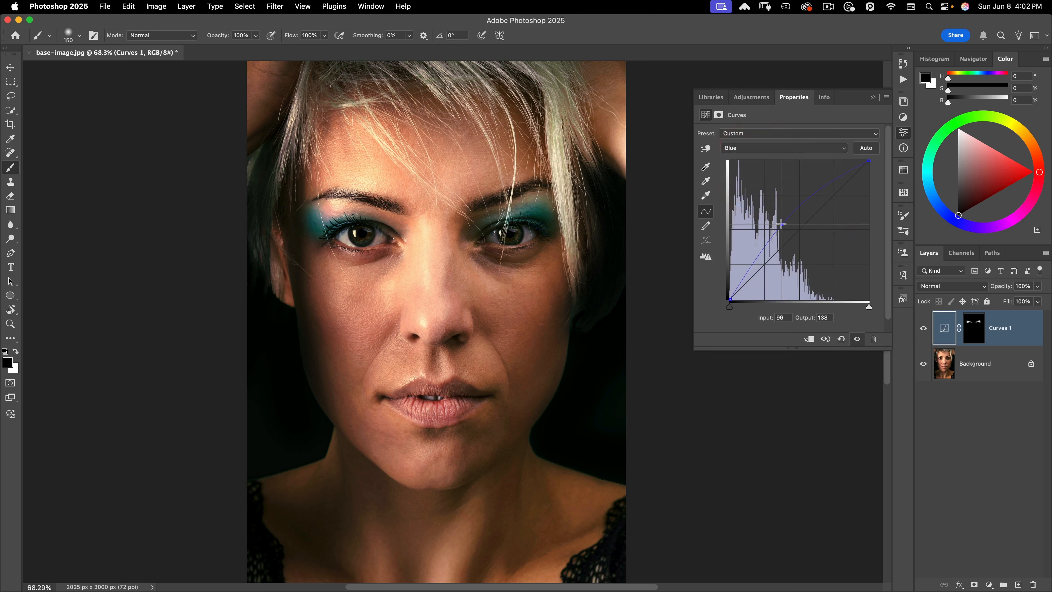
left_click_drag(781, 223, 782, 223)
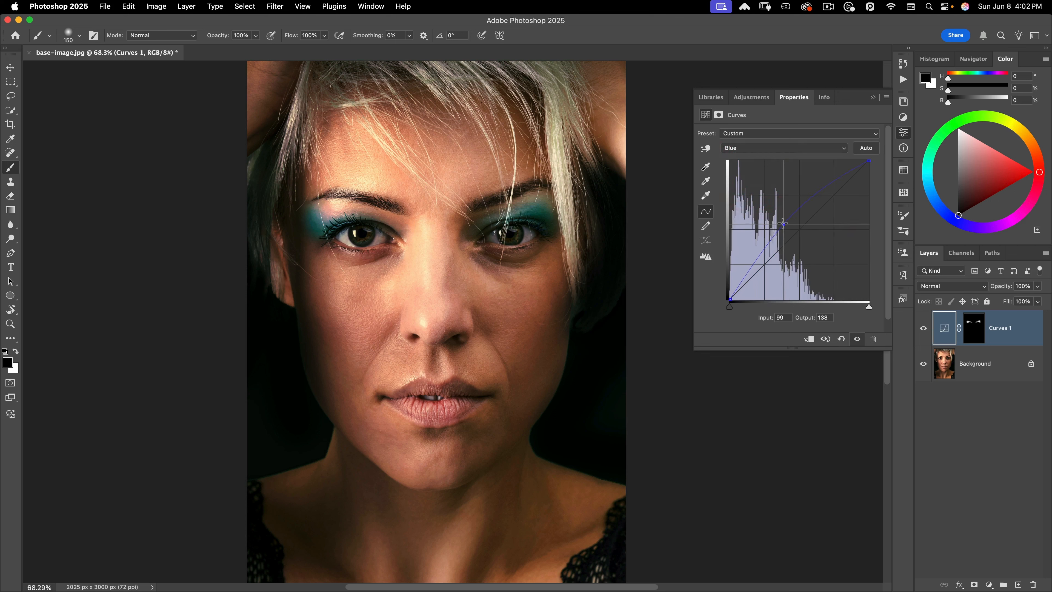
left_click(903, 132)
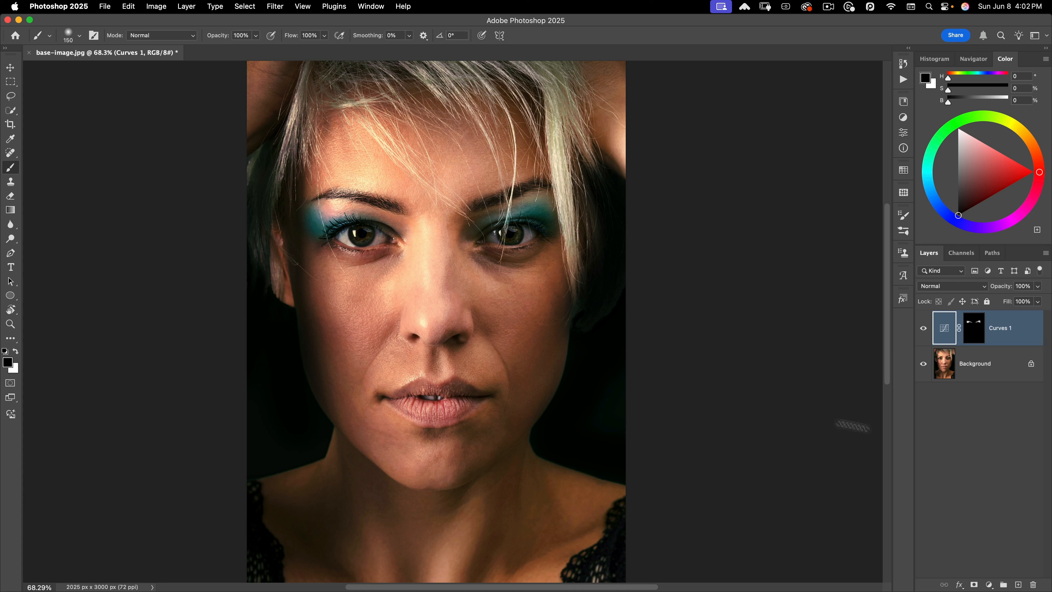
Step: Add a new layer named "eye highlights" above the Curves adjustment and set its blend mode to Overlay
left_click(1017, 584)
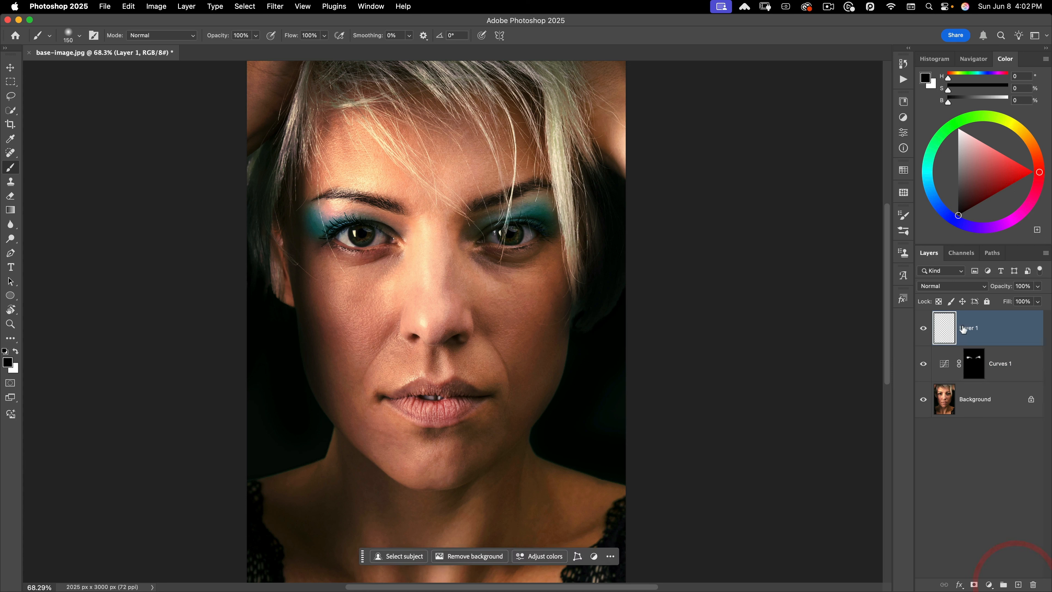
double_click(971, 329)
type("eye ")
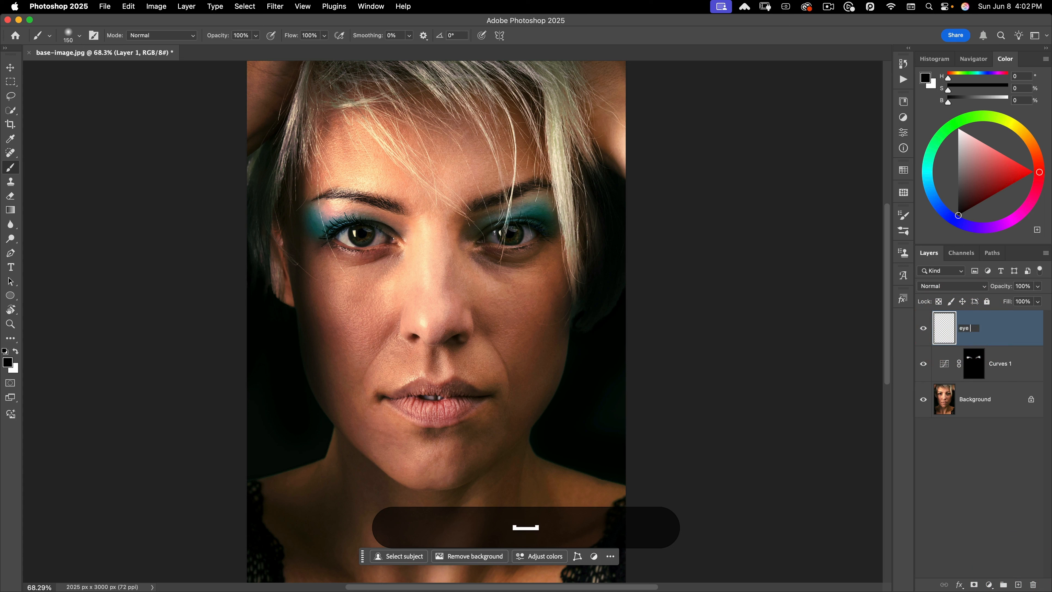
type("highlights")
key("Return")
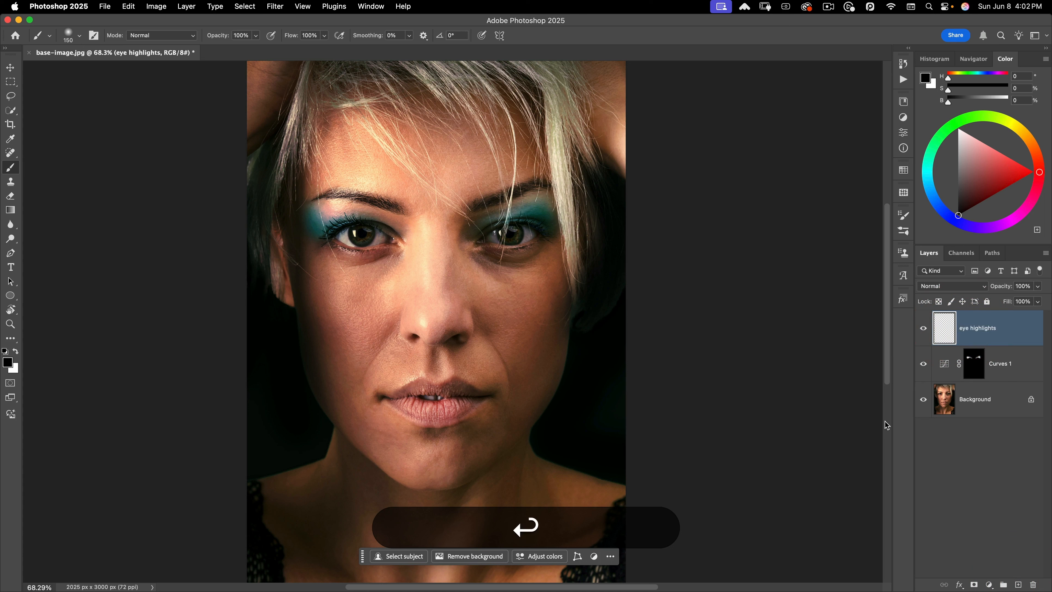
left_click(949, 286)
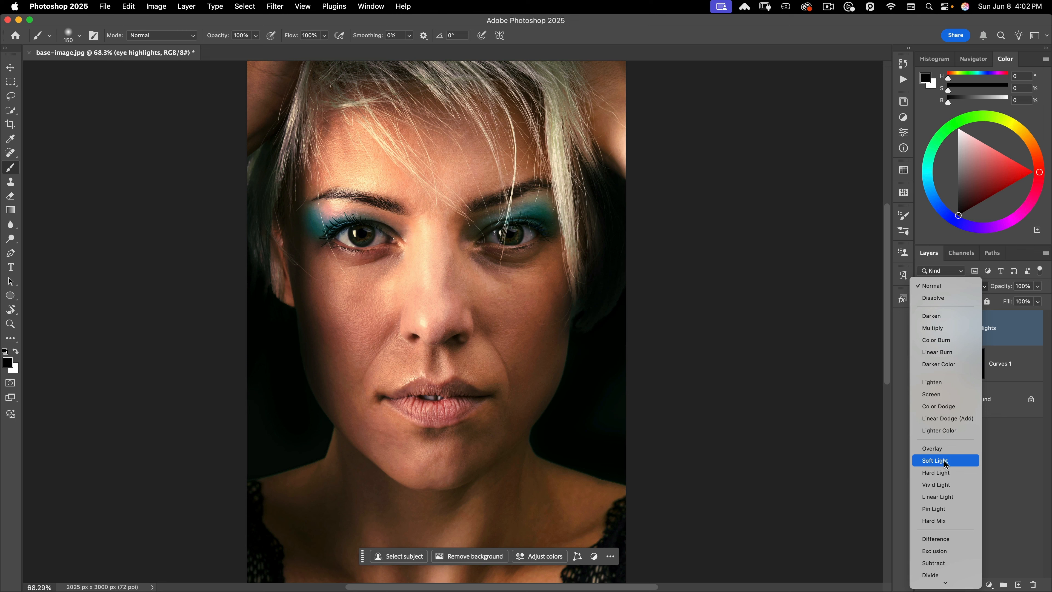
left_click(940, 447)
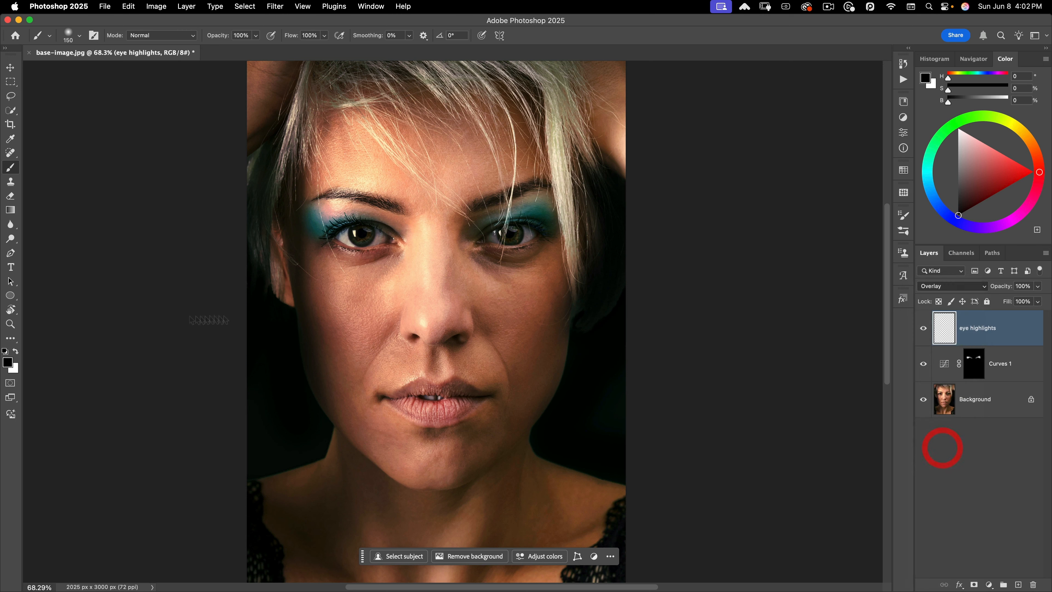
Step: Brighten both irises on the eye highlights layer with a white brush at 10% flow
left_click(15, 351)
left_click(436, 191, "super")
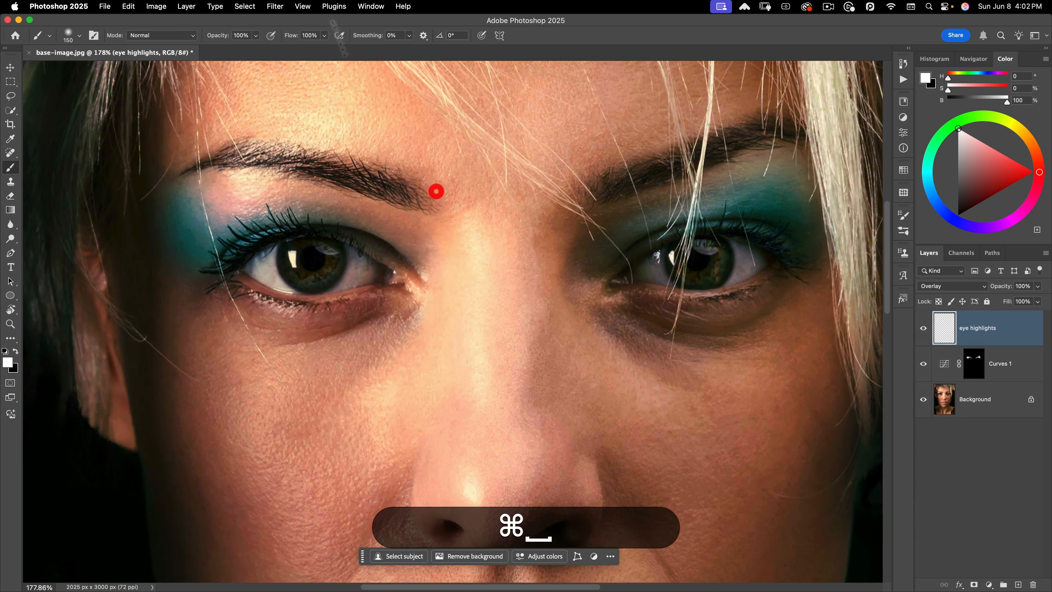
left_click_drag(292, 36, 263, 36)
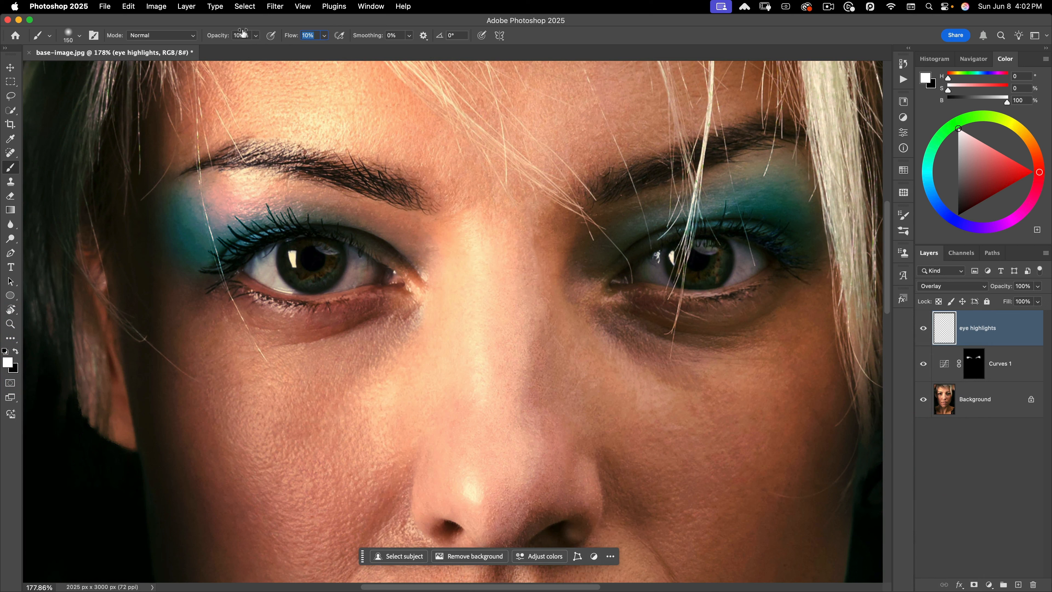
left_click(311, 261)
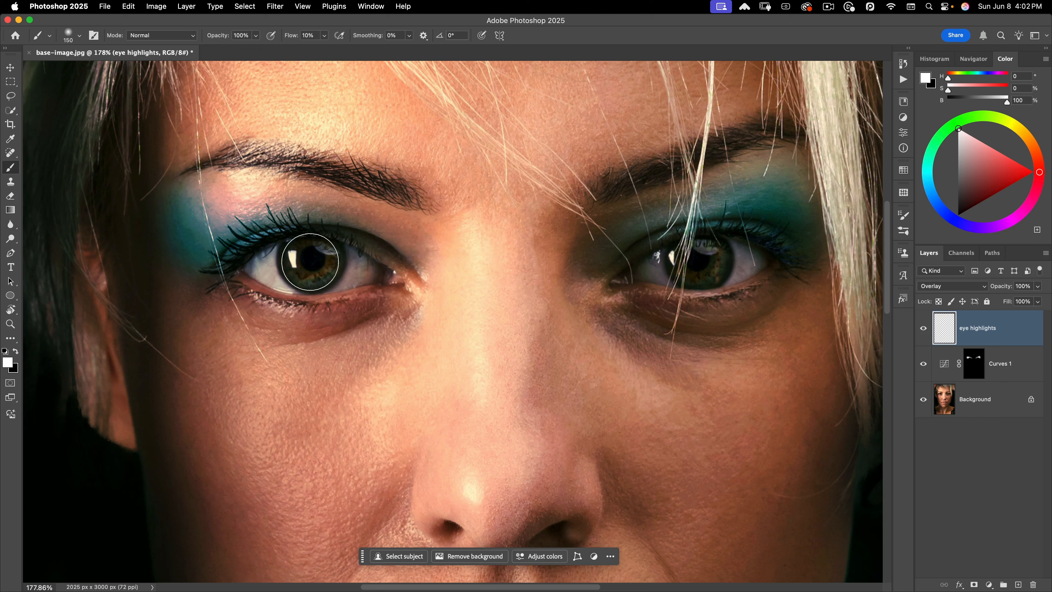
left_click(704, 258)
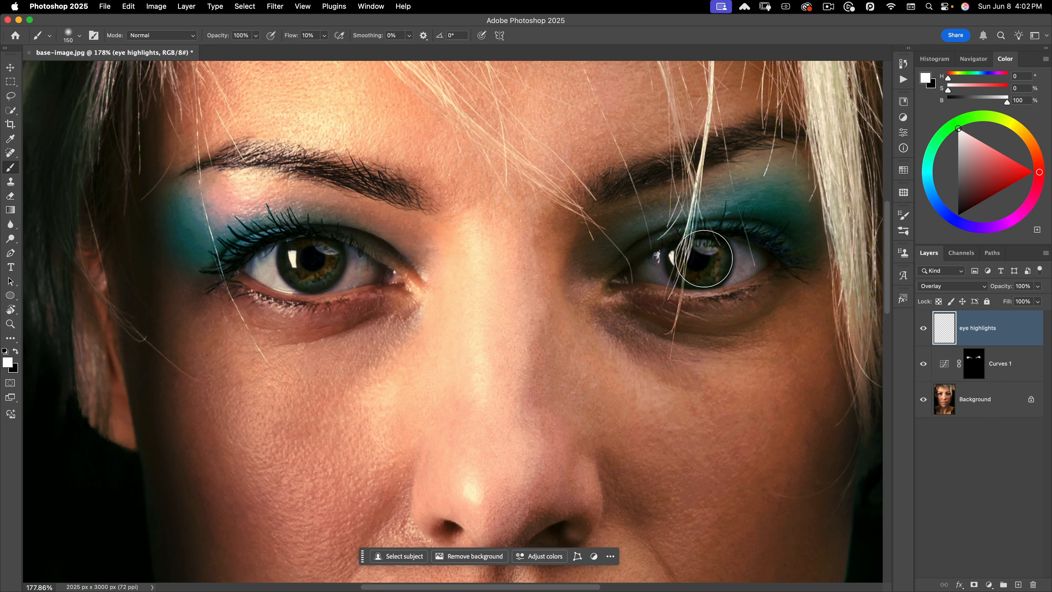
left_click_drag(421, 306, 378, 352)
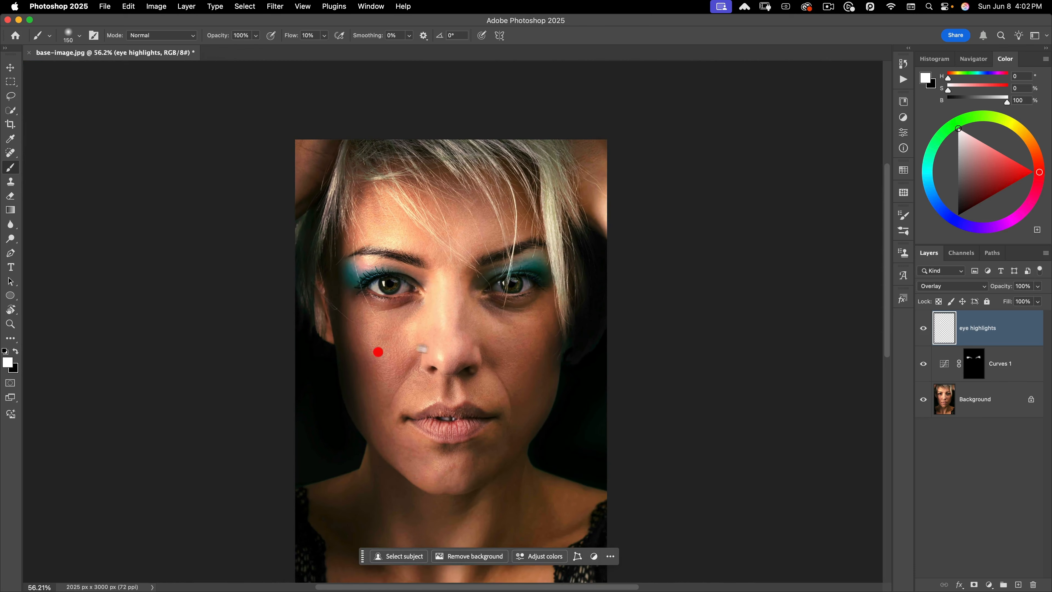
left_click_drag(443, 338, 466, 277)
left_click_drag(467, 277, 454, 287)
key("v")
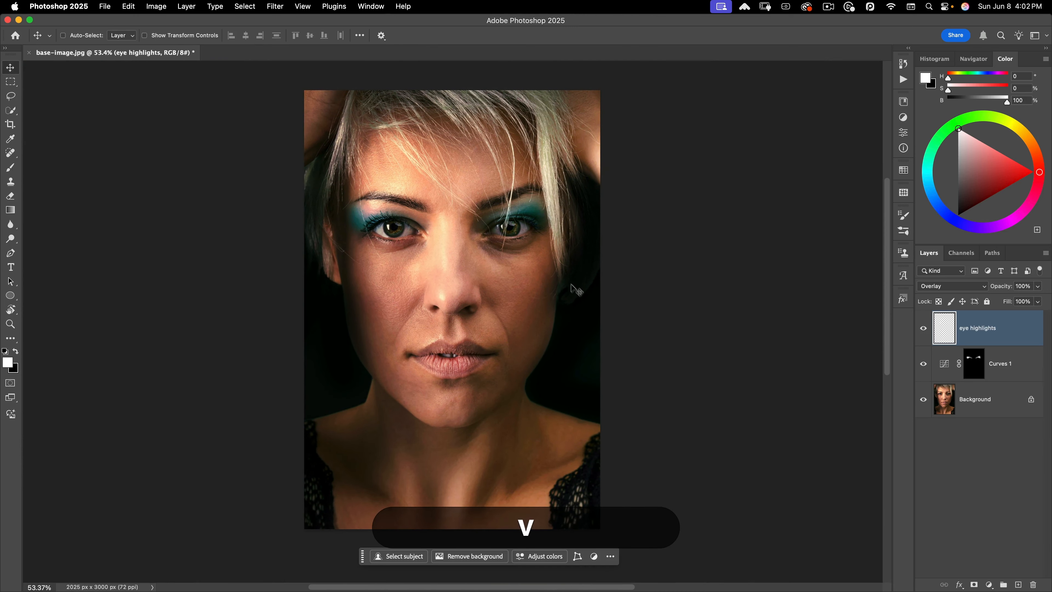
Step: Duplicate the Background layer and group the copy with the Curves 1 and eye highlights layers
left_click(1007, 402)
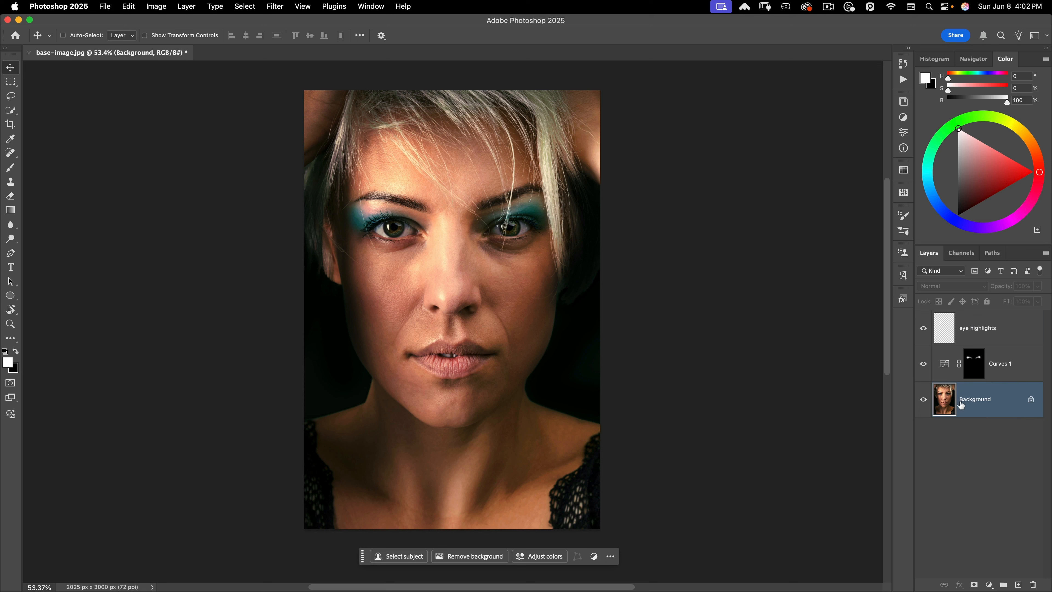
key("super+j")
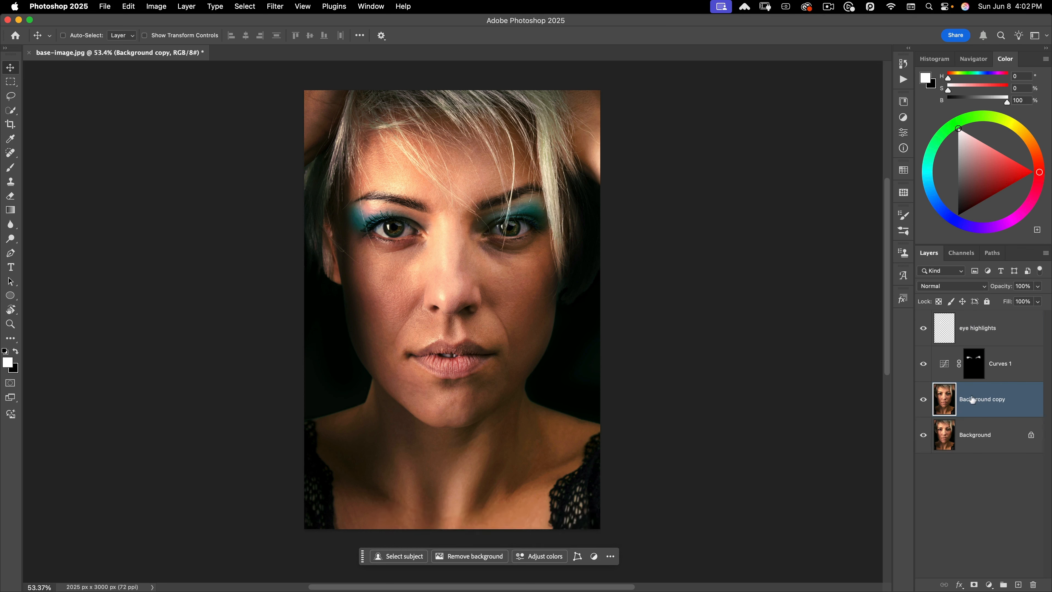
key("shift")
left_click(984, 332, "shift")
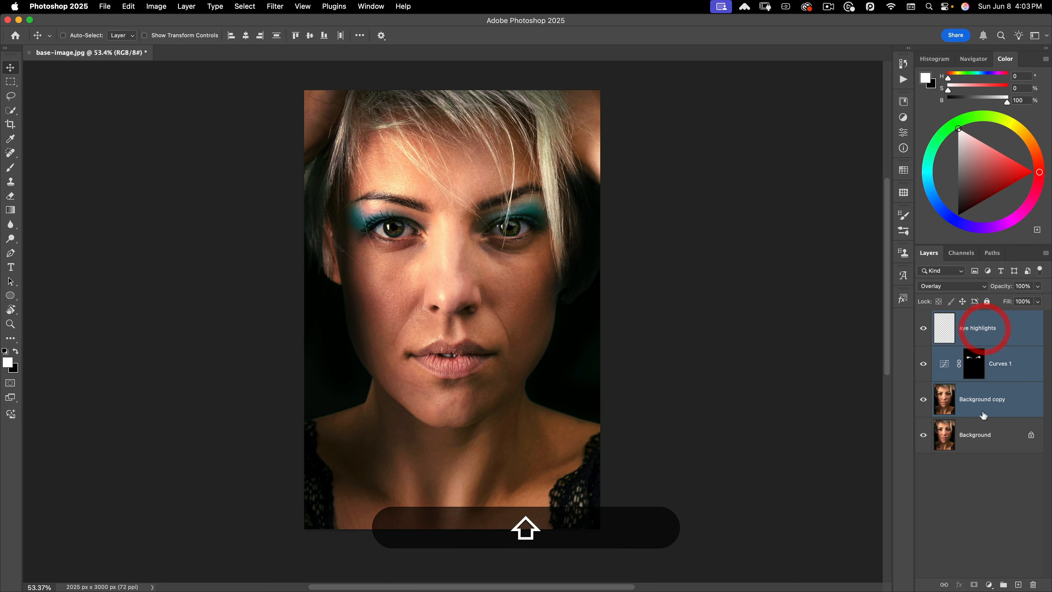
key("super")
key("super+g")
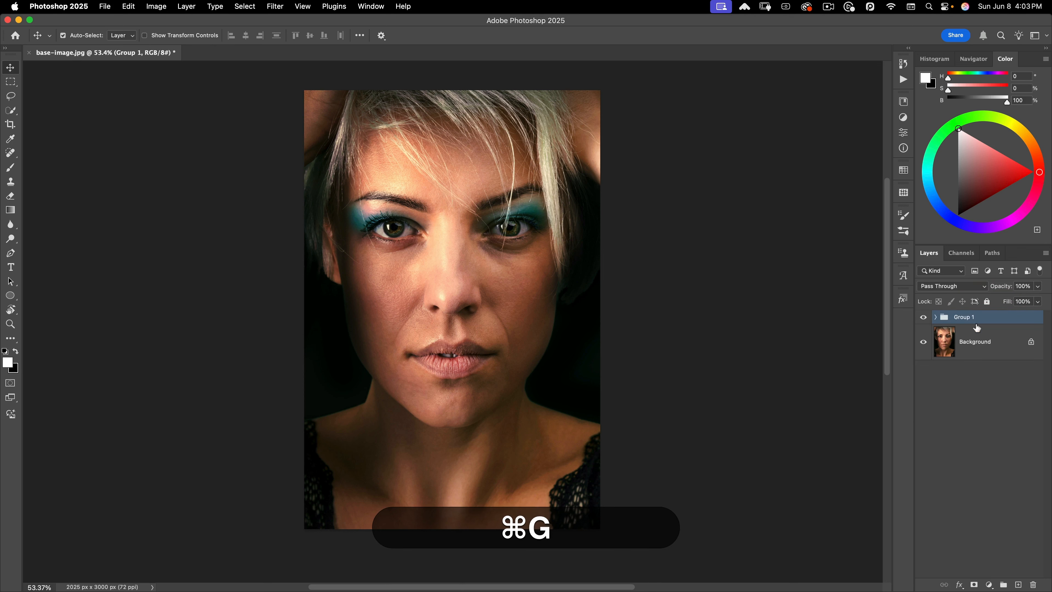
Step: Rename the new layer group "artwork"
double_click(972, 319)
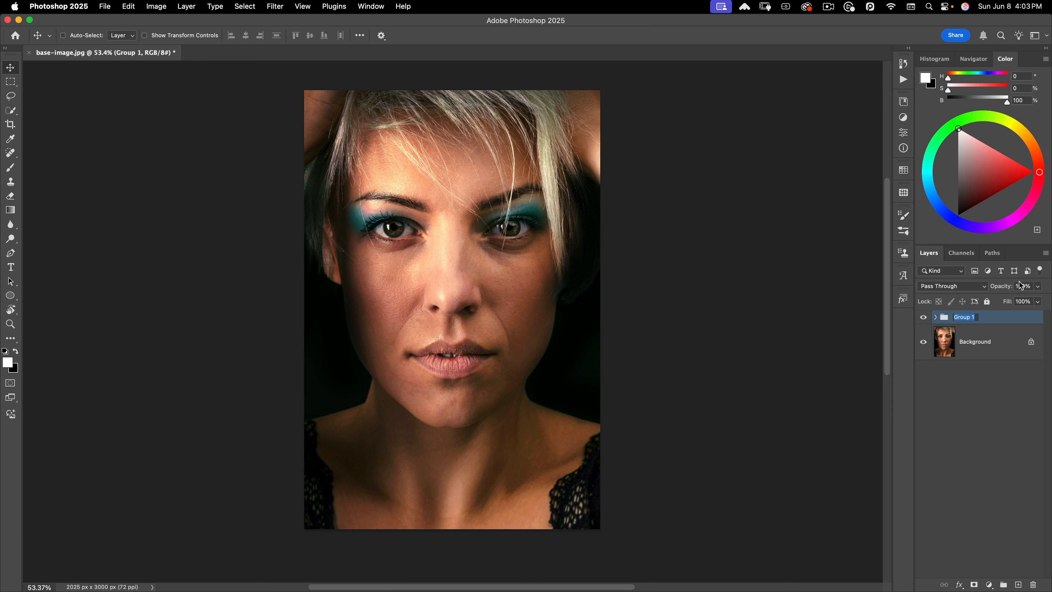
type("artwork")
key("Return")
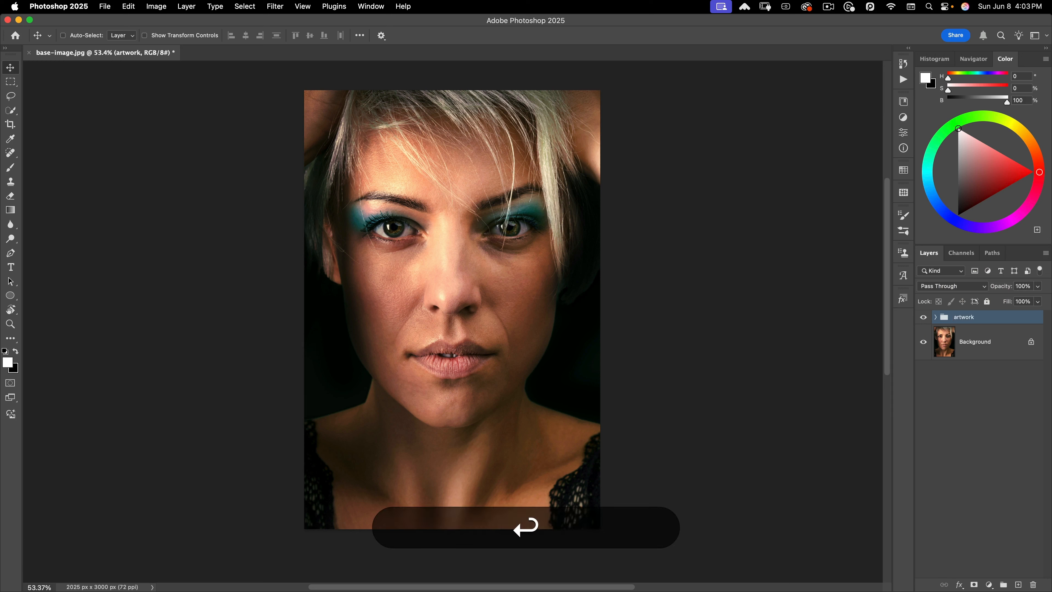
Step: Add a red Solid Color fill layer, colour f70000, between the Background layer and the artwork group
left_click(965, 343)
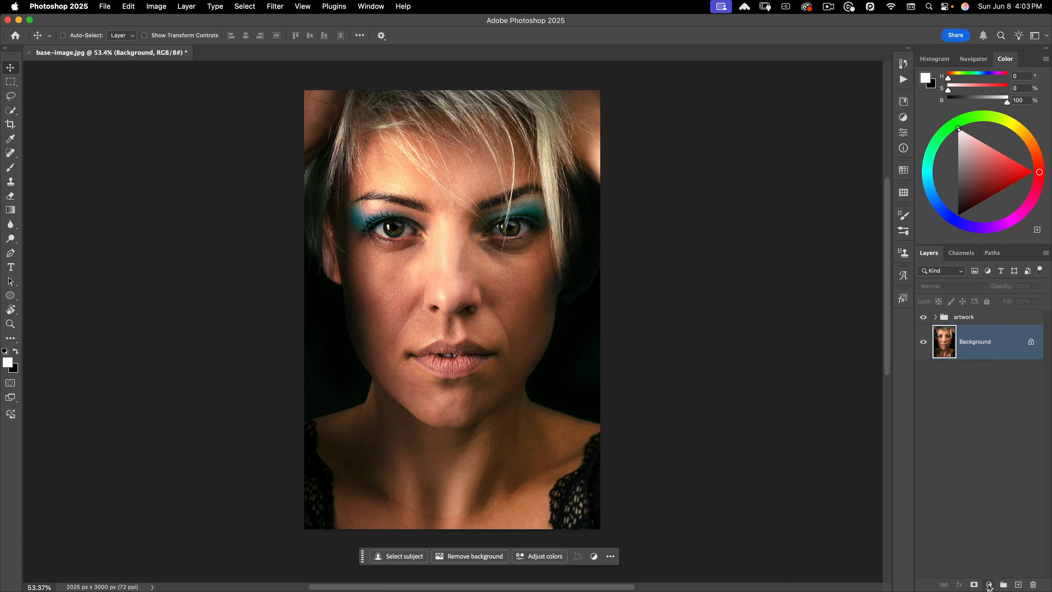
left_click(989, 584)
left_click(991, 413)
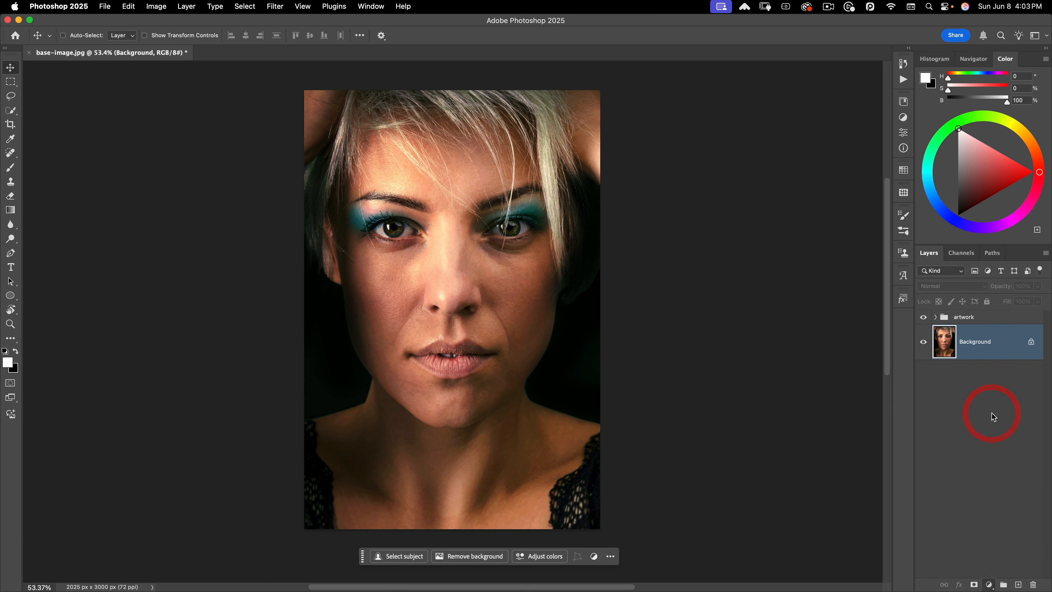
left_click_drag(734, 104, 737, 103)
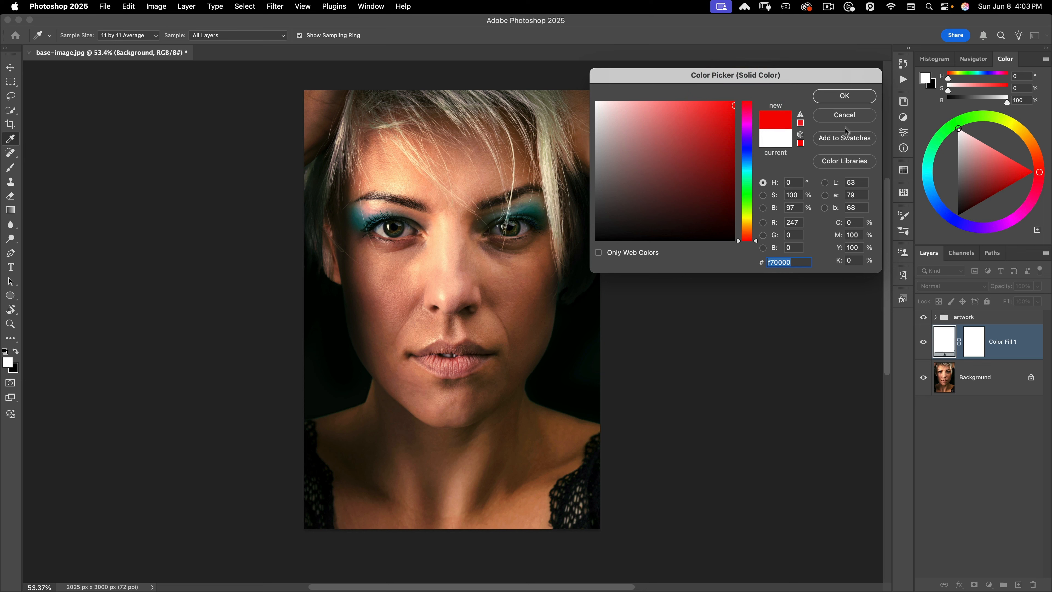
left_click(850, 97)
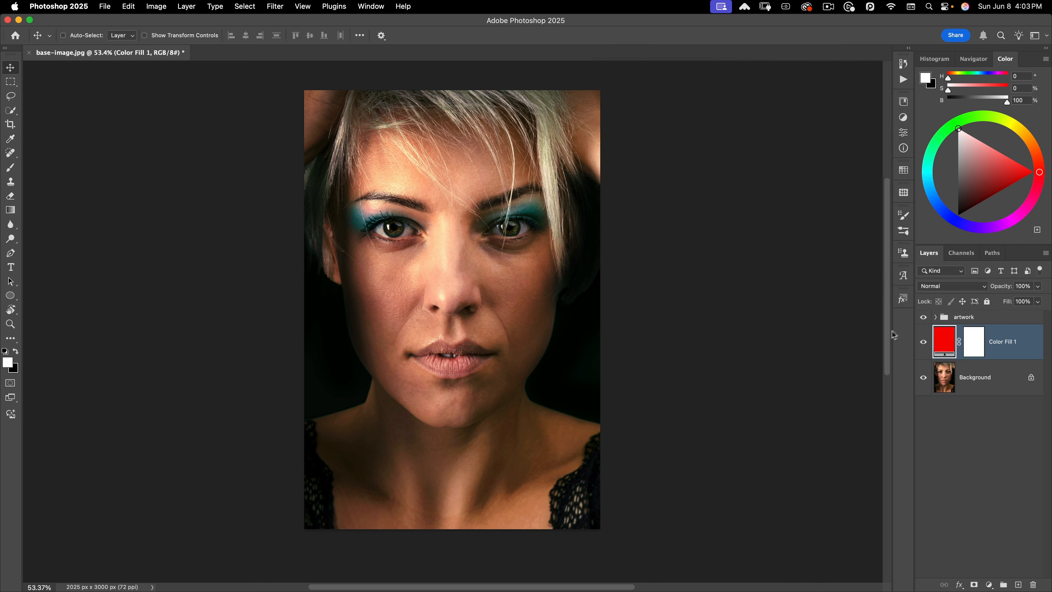
Step: Add a layer mask to the artwork group and choose the Lasso tool for shaping the tear
left_click(961, 318)
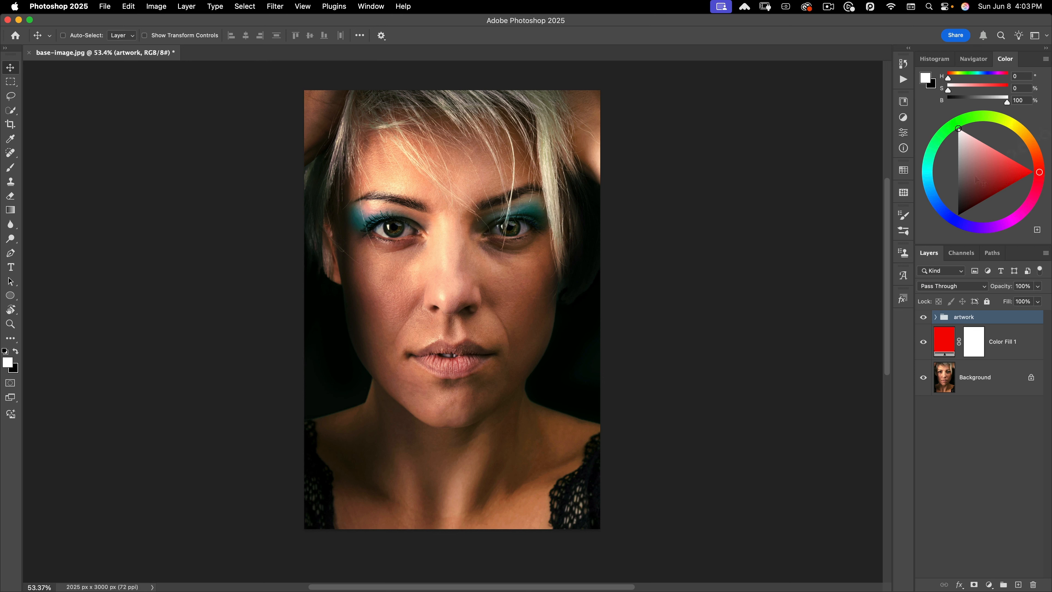
left_click_drag(472, 71, 1049, 79)
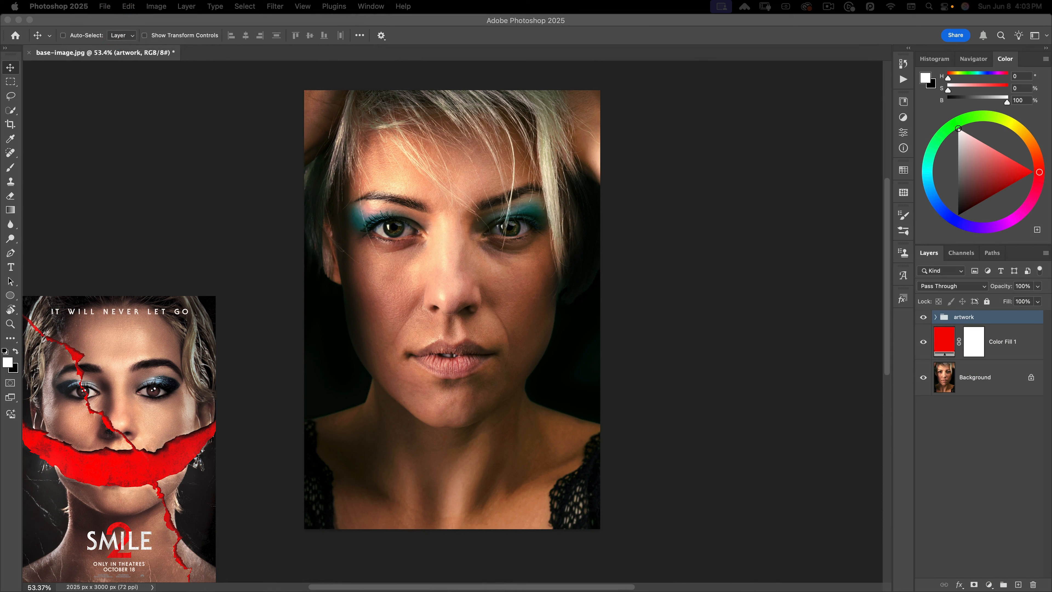
left_click(372, 225)
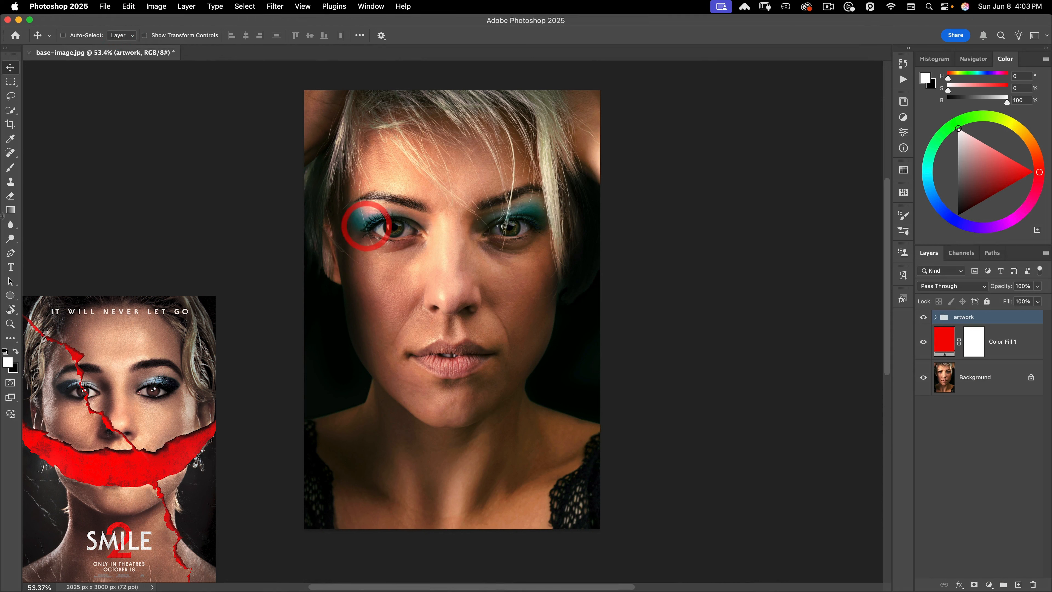
left_click(10, 97)
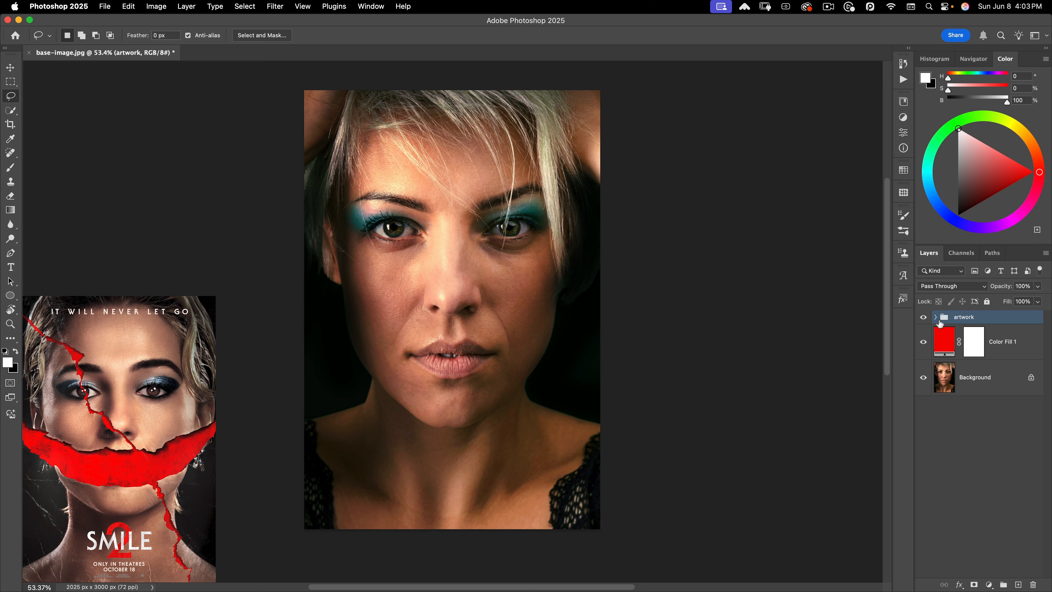
left_click(974, 585)
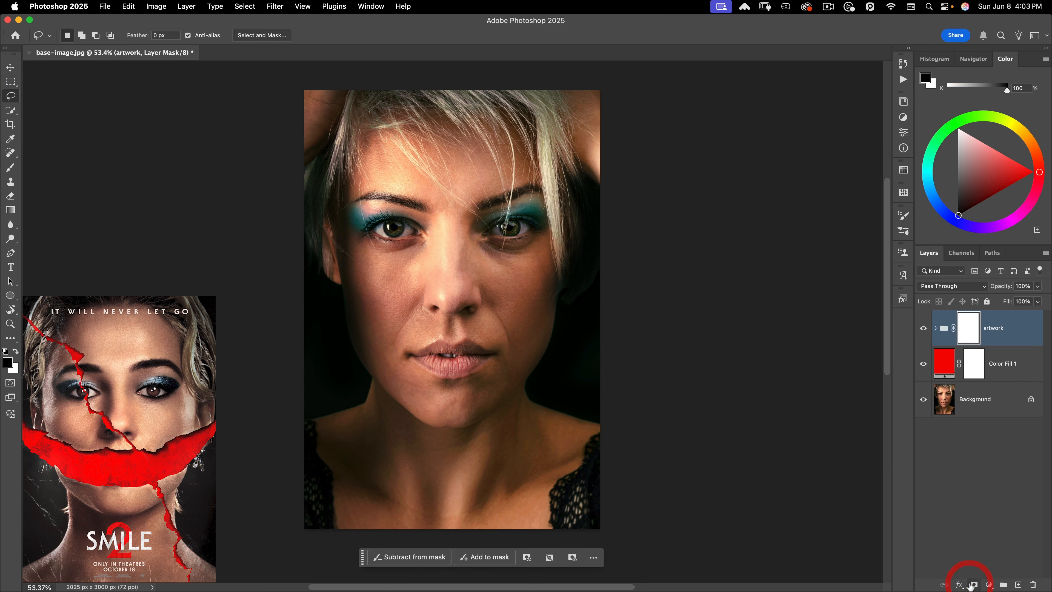
Step: Show the guides over the lower half of the portrait
left_click_drag(420, 339, 441, 318)
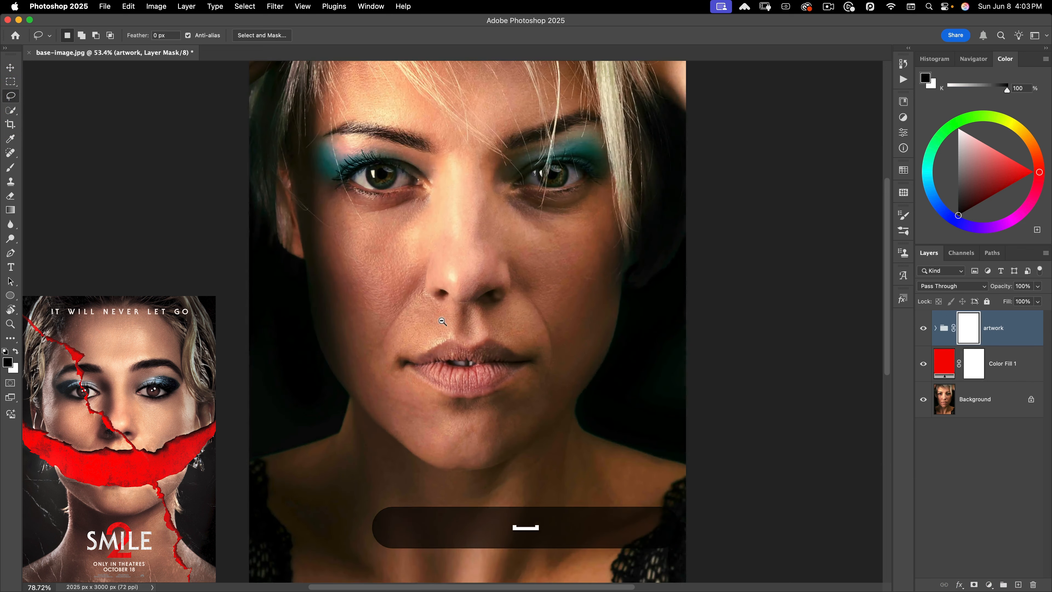
key("super+semicolon")
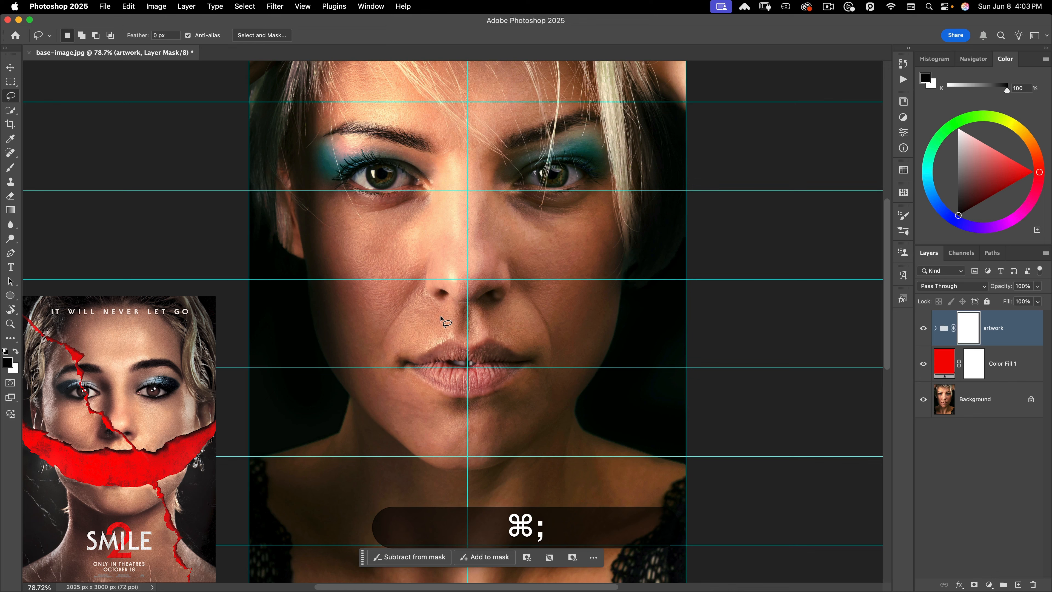
key("super+space")
left_click_drag(427, 335, 280, 322)
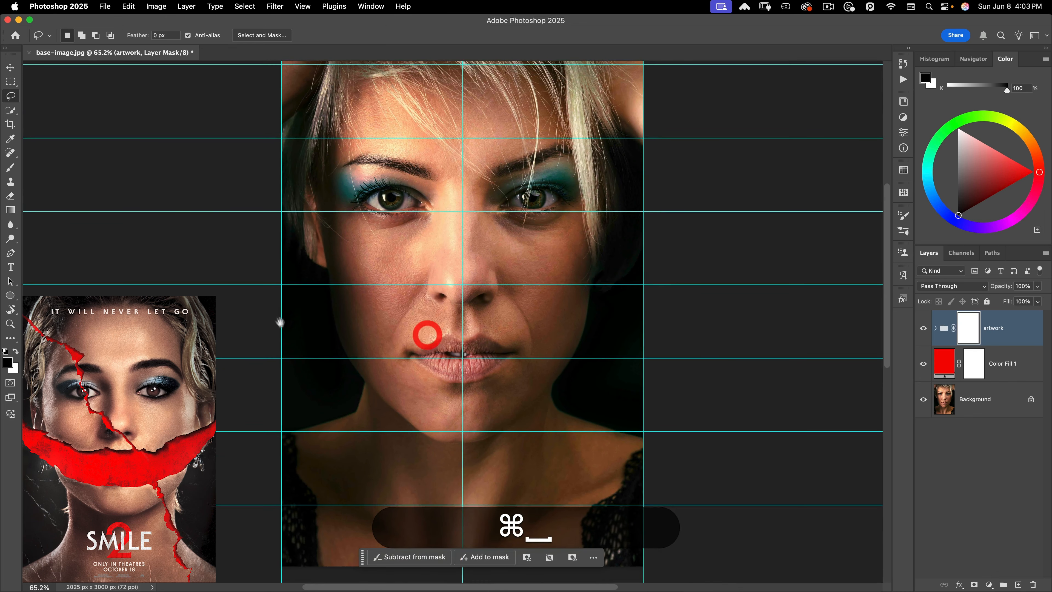
Step: Try a smooth smile-shaped lasso selection across the mouth, then turn off snapping and discard the selection
mouse_move(282, 260)
left_mouse_down()
mouse_move(348, 312)
mouse_move(436, 334)
mouse_move(586, 309)
mouse_move(621, 289)
mouse_move(654, 249)
mouse_move(656, 300)
mouse_move(578, 378)
mouse_move(462, 419)
mouse_move(361, 393)
mouse_move(316, 359)
mouse_move(259, 259)
left_mouse_up()
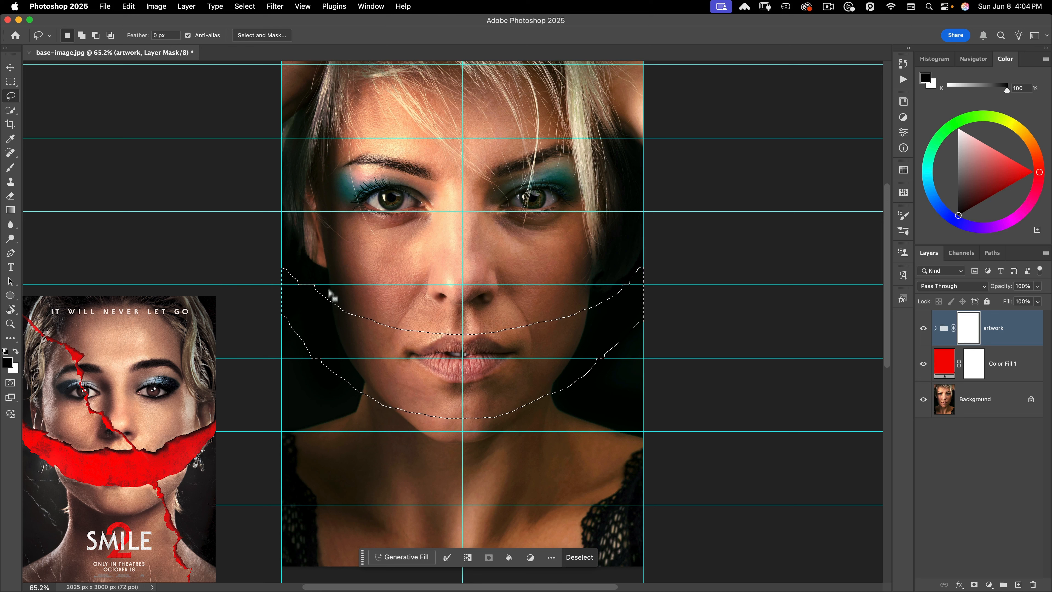
left_click(303, 6)
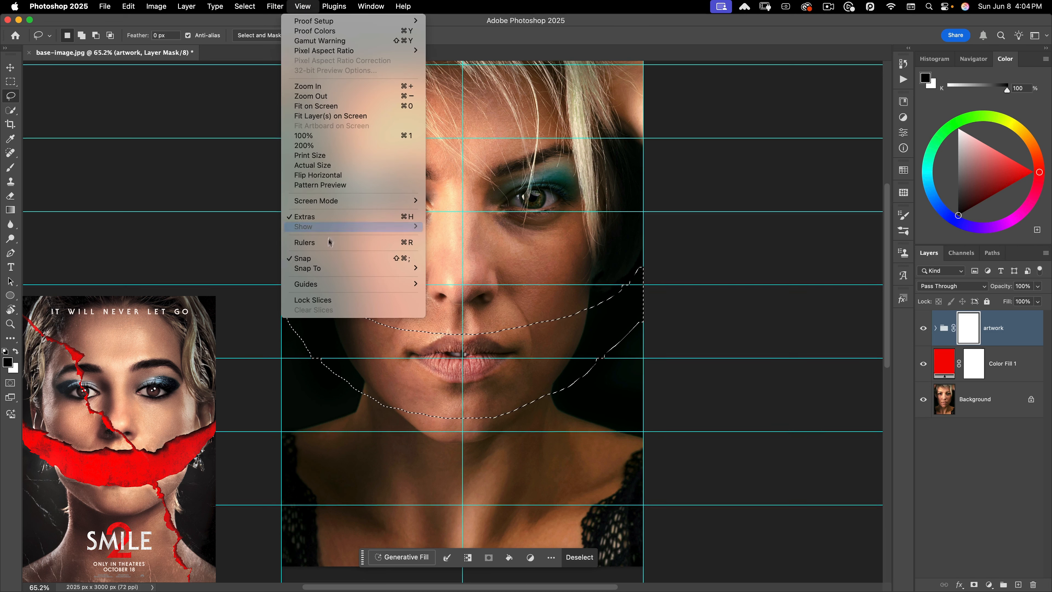
left_click(324, 259)
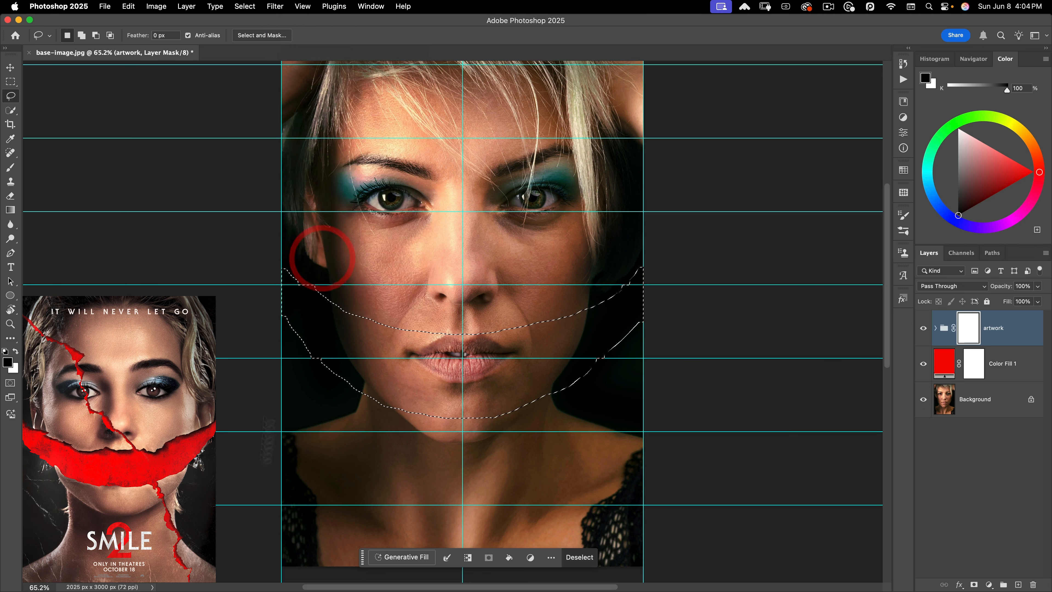
left_click(257, 323)
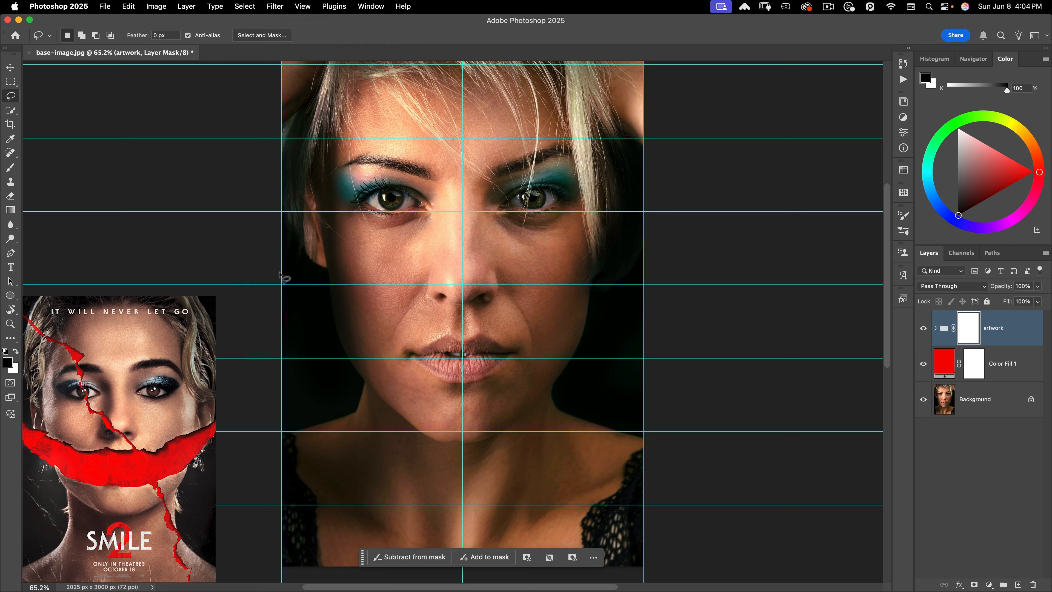
Step: Lasso a jagged smile shape across the mouth from edge to edge and fill it with black on the artwork group's mask
left_click_drag(276, 253, 276, 254)
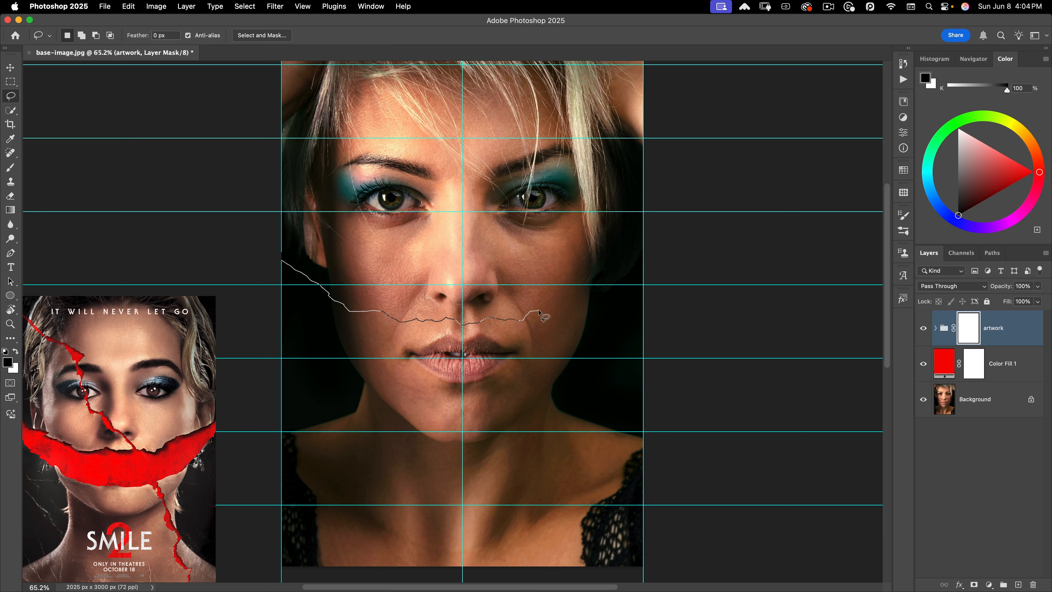
left_click_drag(551, 304, 564, 301)
mouse_move(602, 283)
left_mouse_down()
mouse_move(653, 241)
mouse_move(646, 272)
mouse_move(578, 347)
mouse_move(475, 405)
left_mouse_up()
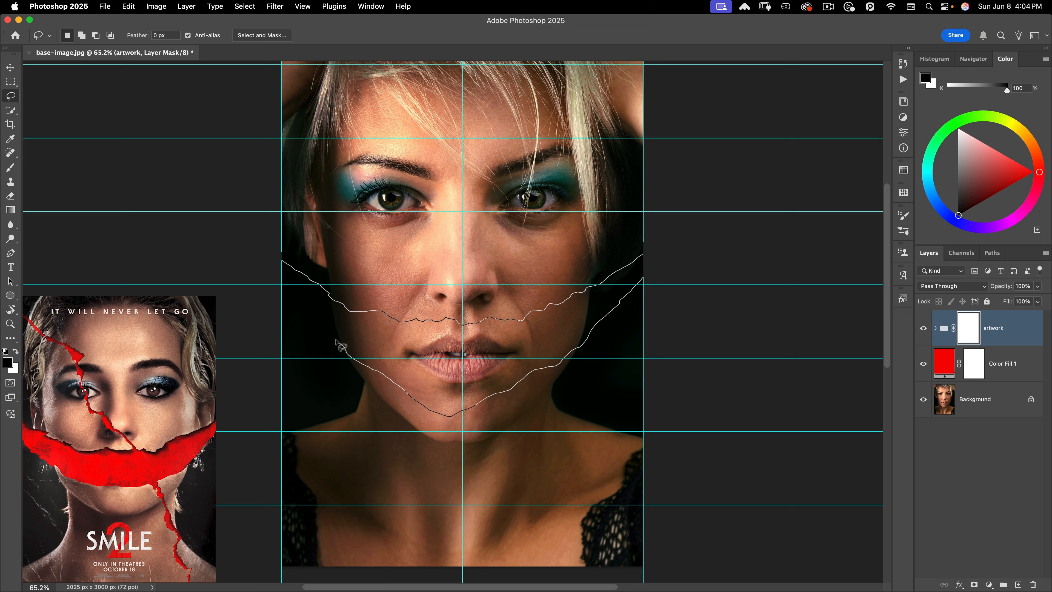
left_click_drag(337, 340, 209, 215)
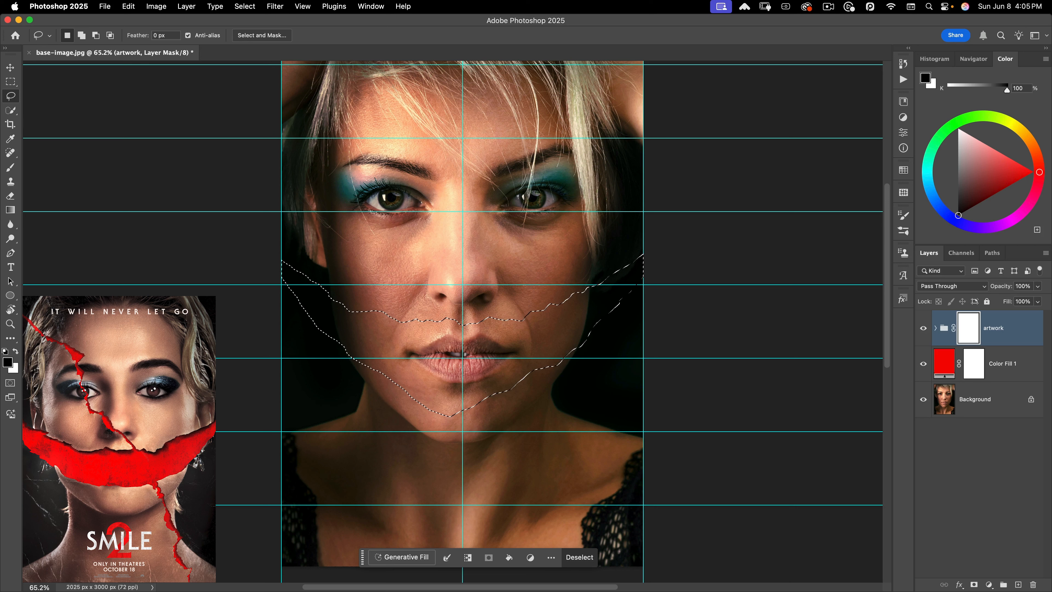
key("alt+BackSpace")
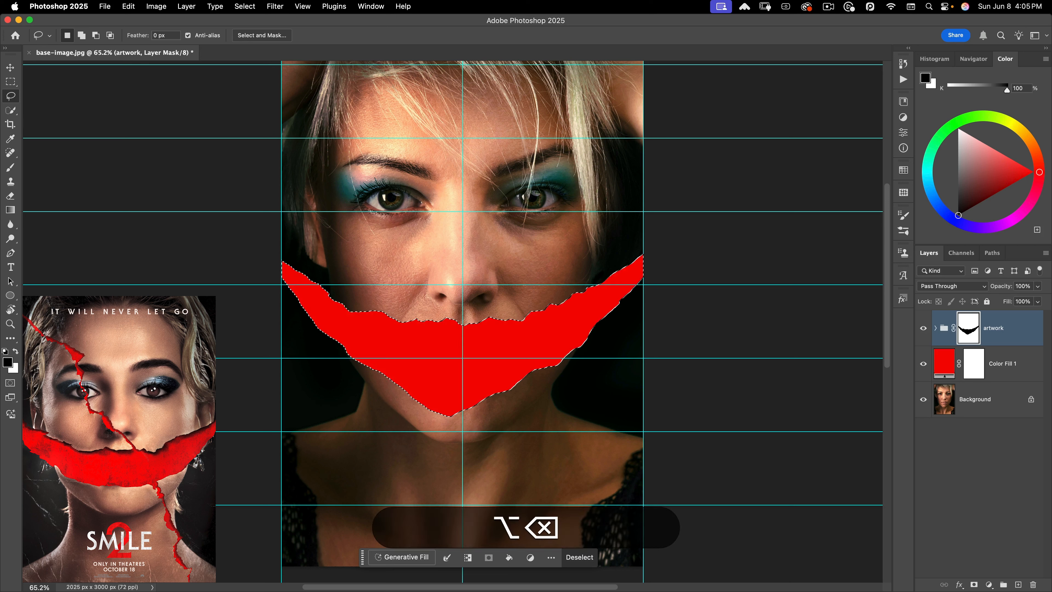
left_click(367, 412)
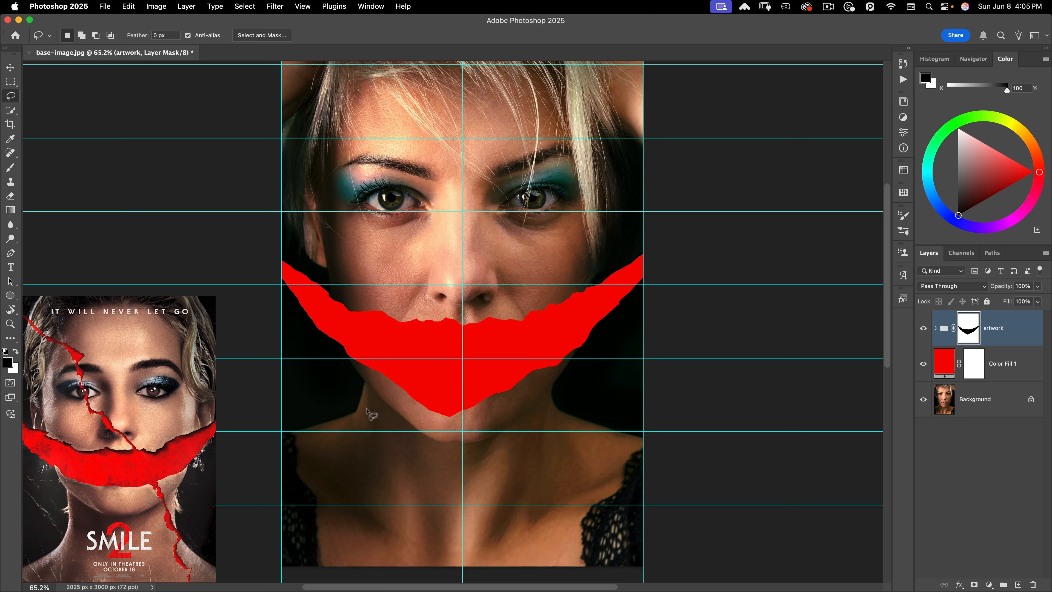
Step: Round off the smile tear's pointed lower tip by lassoing it and filling the selection with white on the mask
left_click(366, 410)
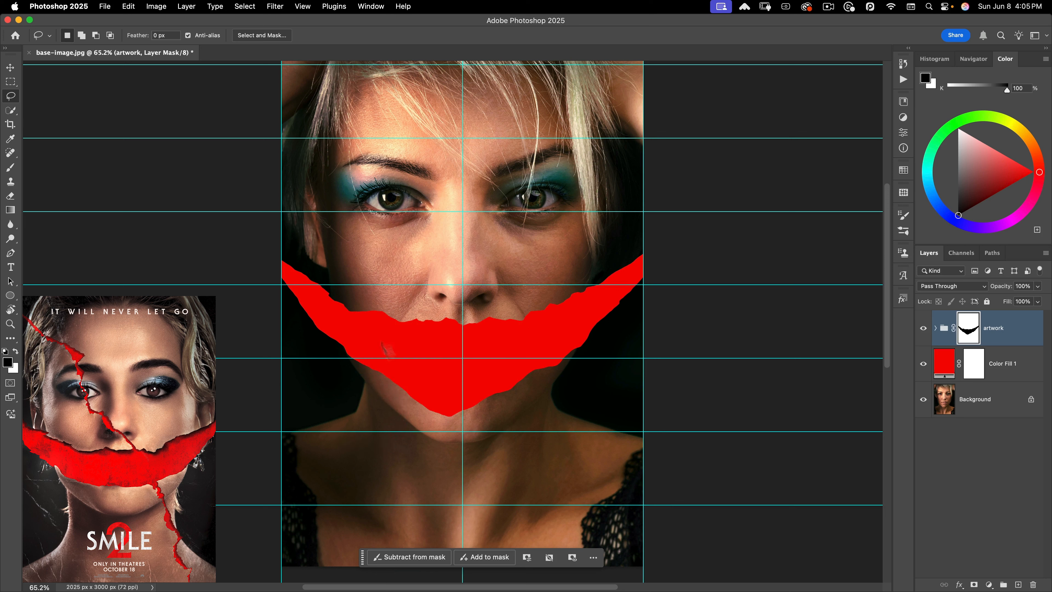
left_click_drag(380, 397, 403, 400)
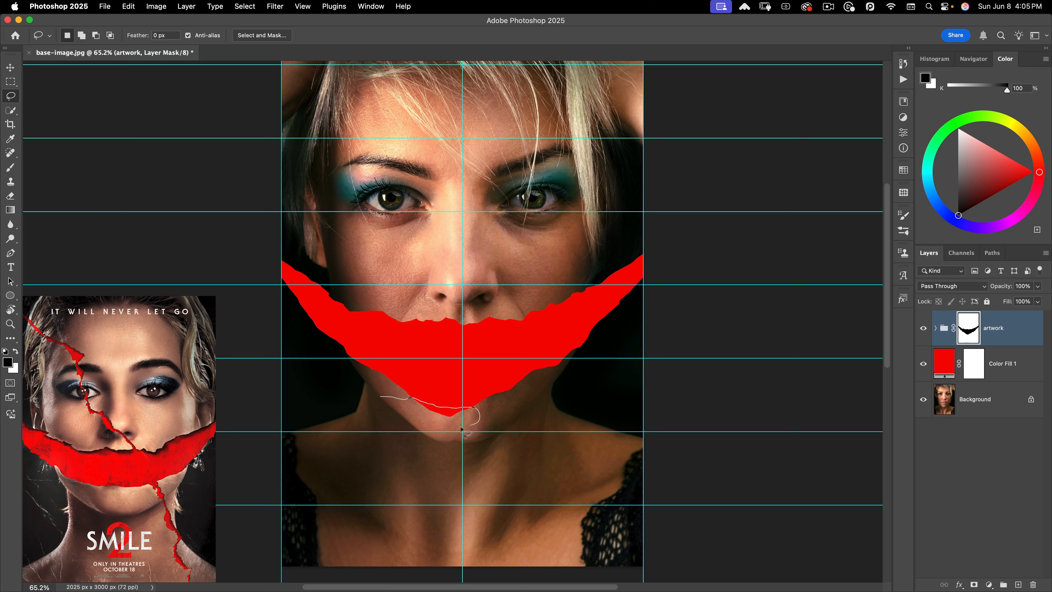
left_click_drag(426, 425, 426, 426)
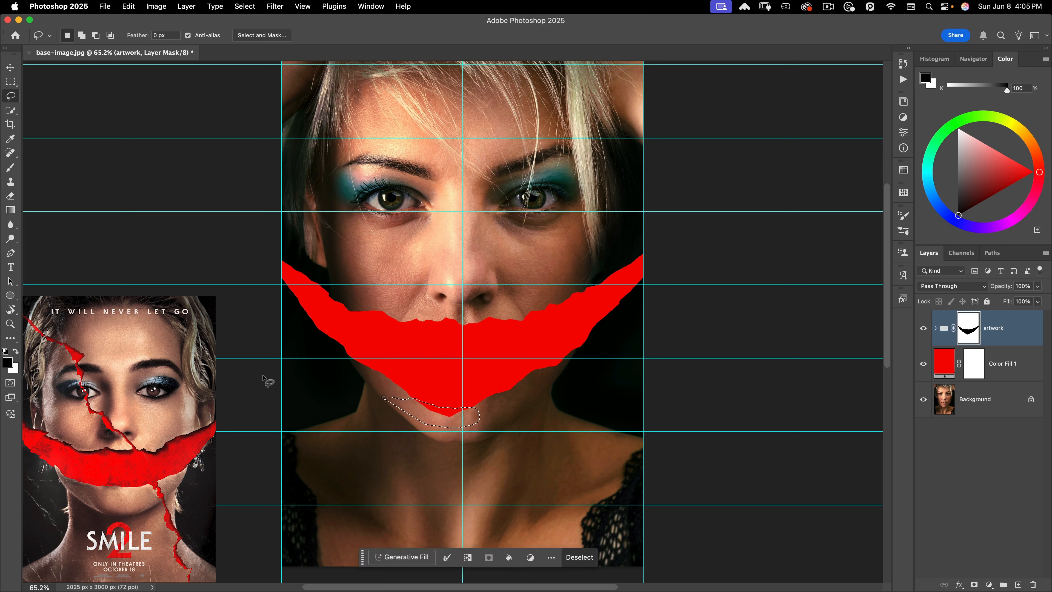
key("super")
key("super+BackSpace")
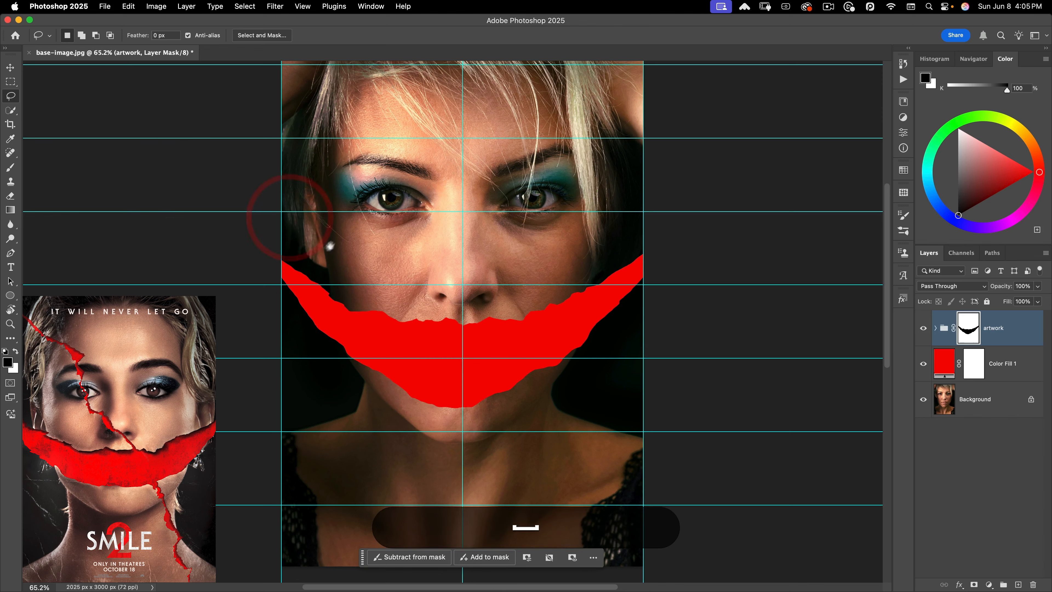
Step: Lasso a thin jagged crack from the upper-left forehead through the eye to the lower chest, fill it with black on the mask, and deselect
scroll(289, 218, "up", 3)
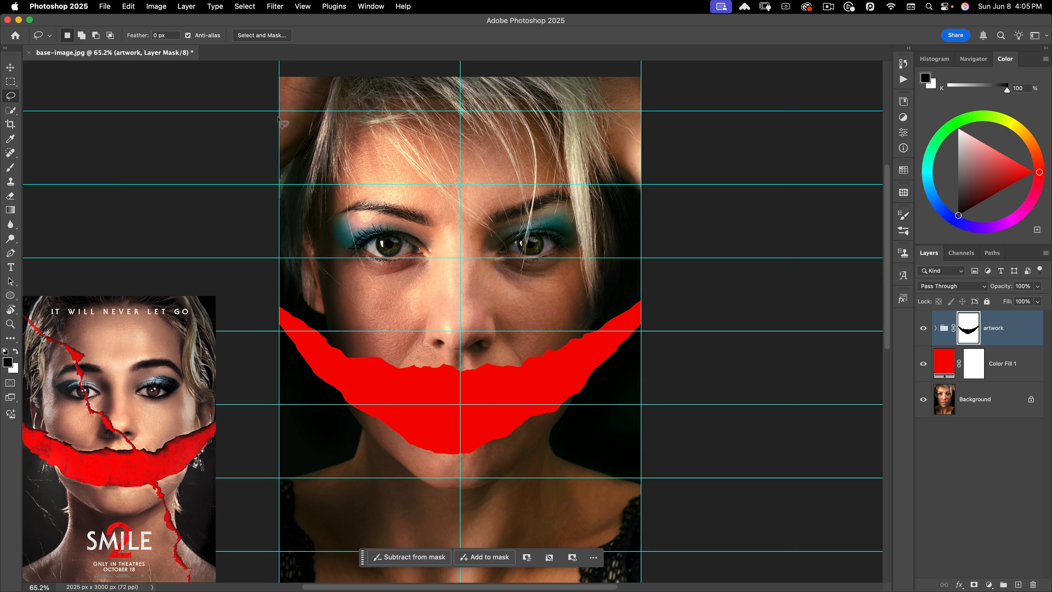
left_click_drag(279, 112, 320, 149)
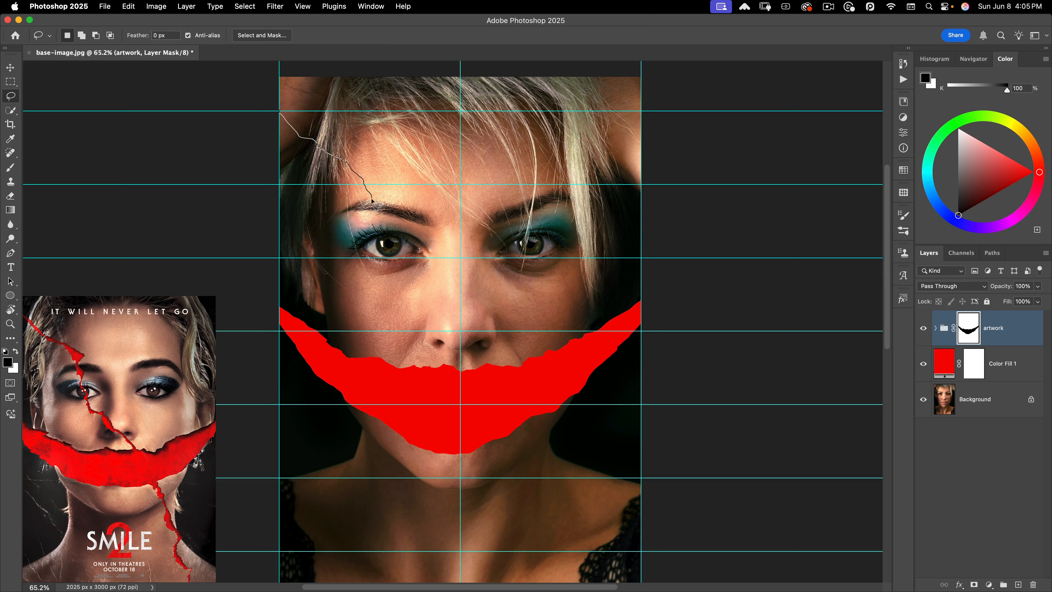
left_click_drag(374, 213, 400, 282)
mouse_move(457, 343)
left_mouse_down()
mouse_move(533, 493)
mouse_move(560, 504)
mouse_move(552, 553)
left_mouse_up()
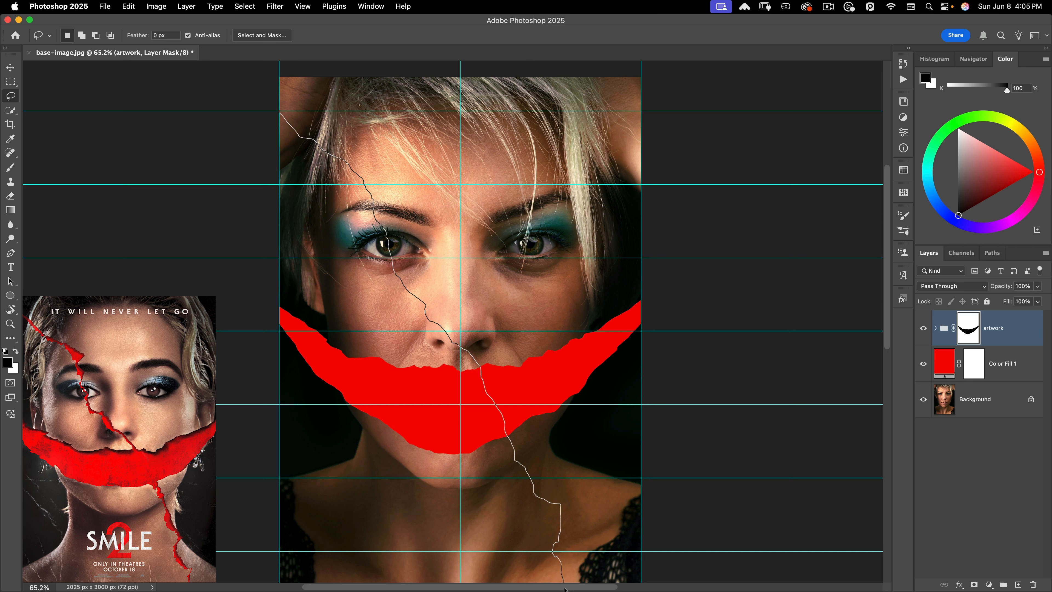
mouse_move(566, 571)
left_mouse_down()
mouse_move(566, 493)
mouse_move(551, 494)
mouse_move(525, 459)
mouse_move(464, 331)
left_mouse_up()
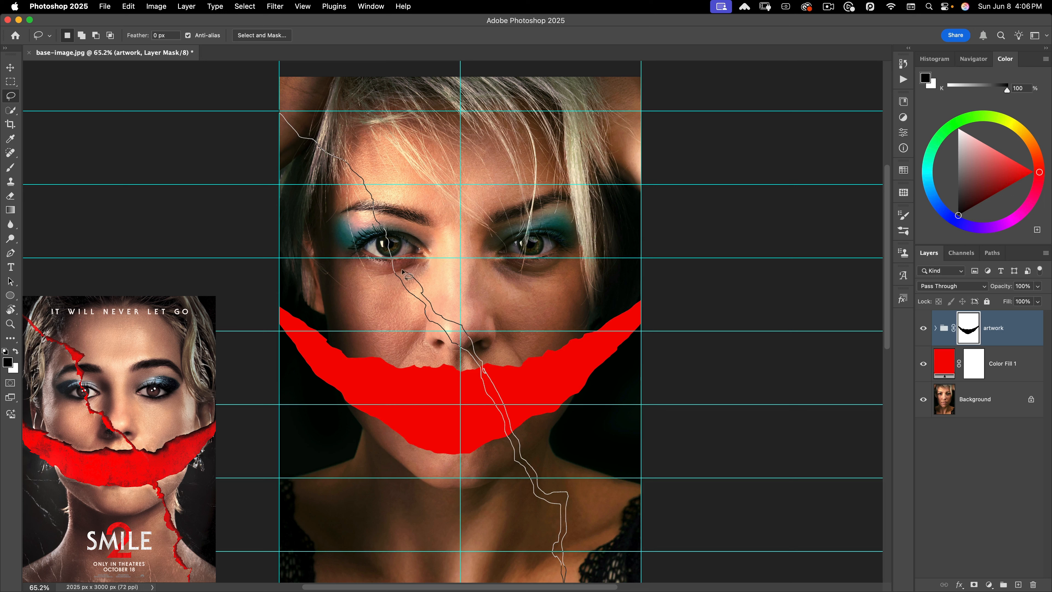
left_click_drag(401, 270, 385, 183)
left_click_drag(278, 111, 279, 112)
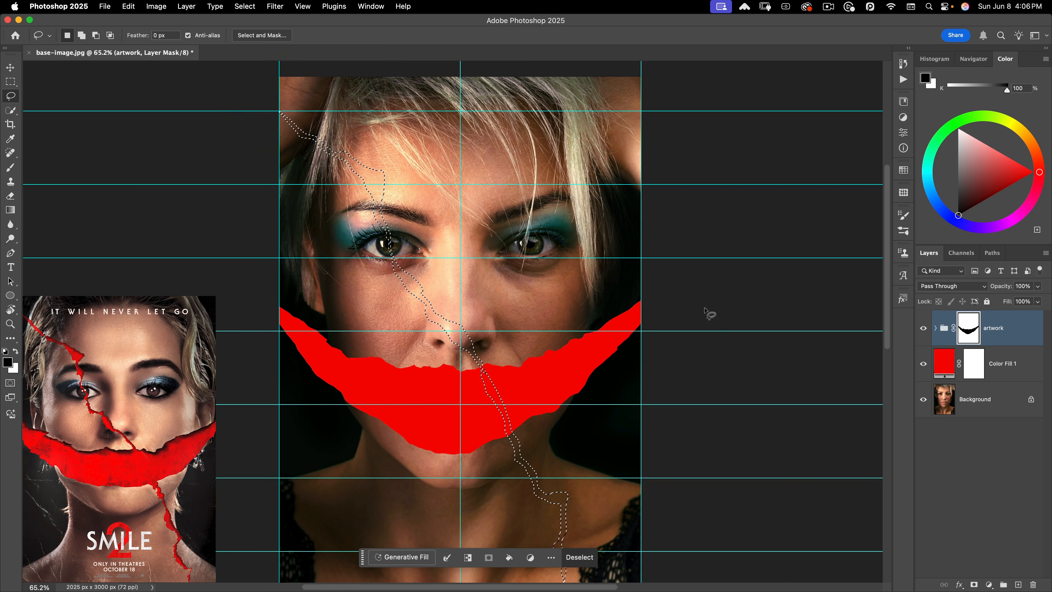
key("alt+BackSpace")
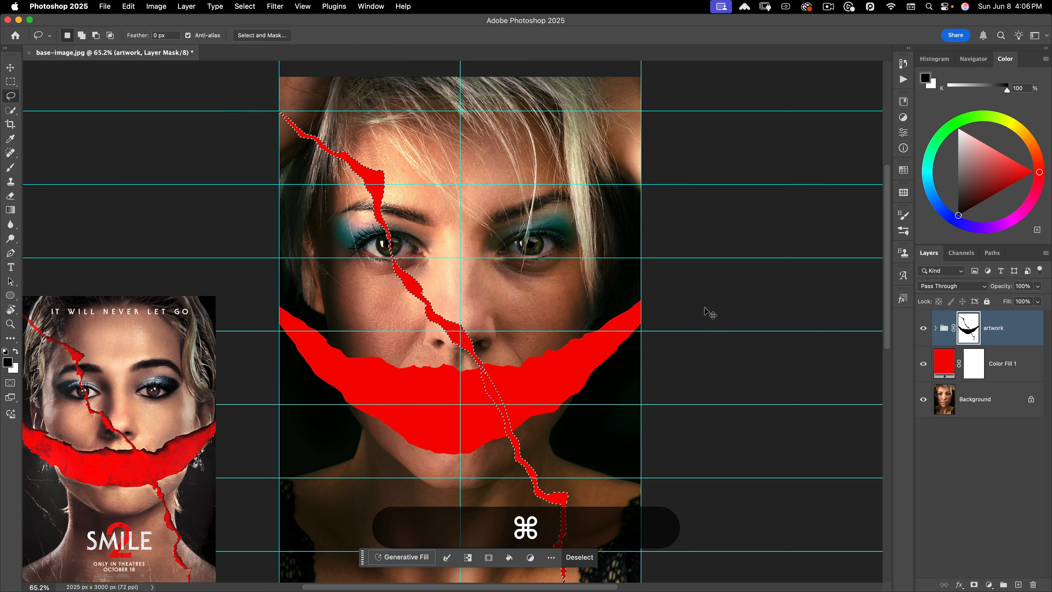
key("super+d")
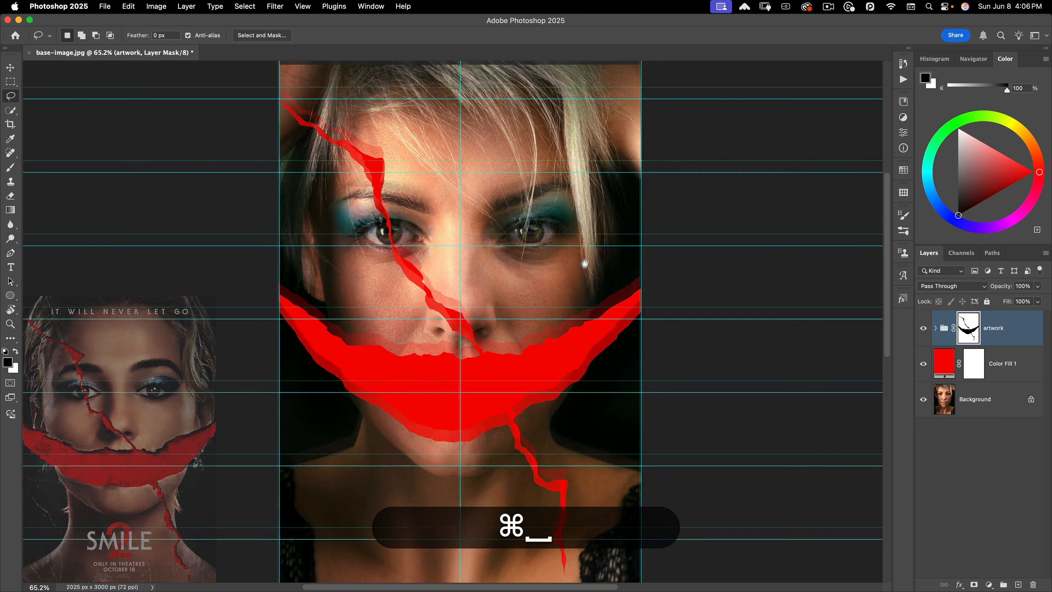
Step: Hide the guides over the portrait
mouse_move(584, 264)
left_mouse_down()
mouse_move(589, 247)
mouse_move(603, 259)
left_mouse_up()
left_click_drag(388, 252, 417, 264)
key("super+semicolon")
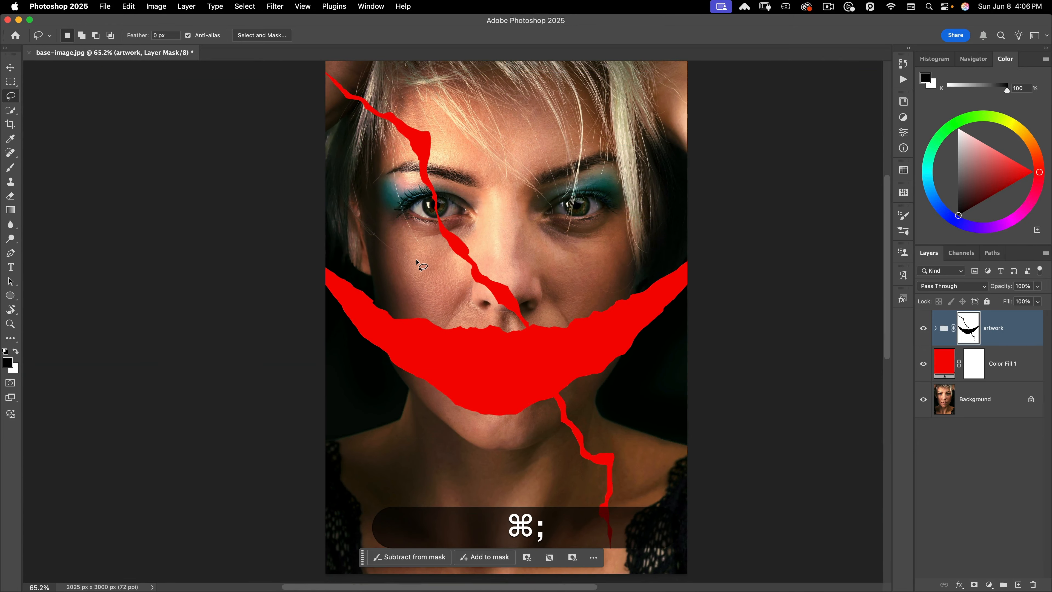
Step: Unlink the artwork group's layer mask from the group and make the mask the active target
left_click_drag(528, 260, 509, 270)
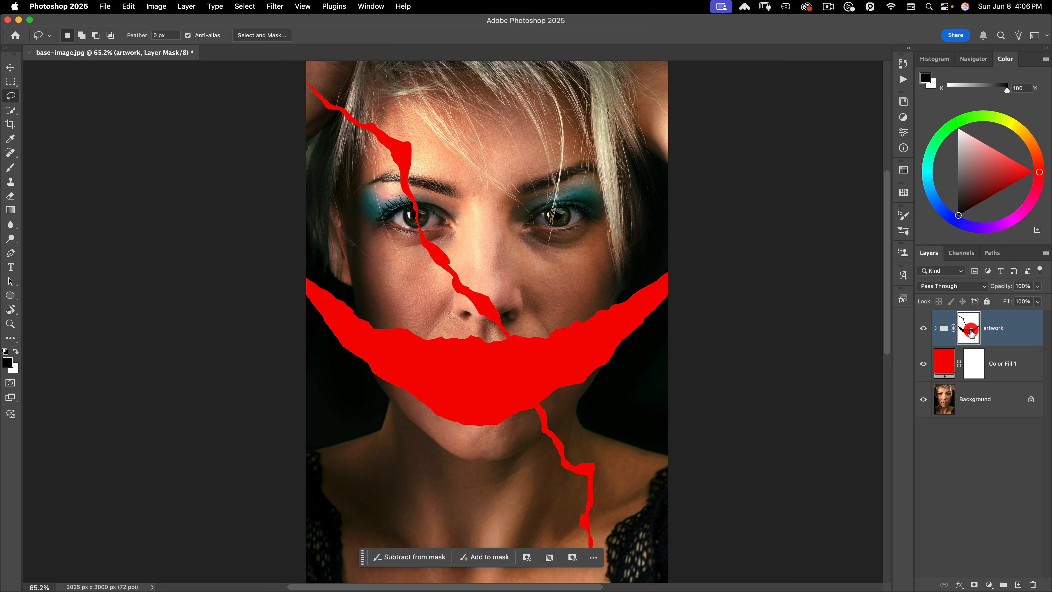
left_click(971, 330)
left_click(953, 328)
left_click(971, 325)
Step: Apply the Crystallize filter to the artwork group's mask with a cell size of 59
left_click(281, 8)
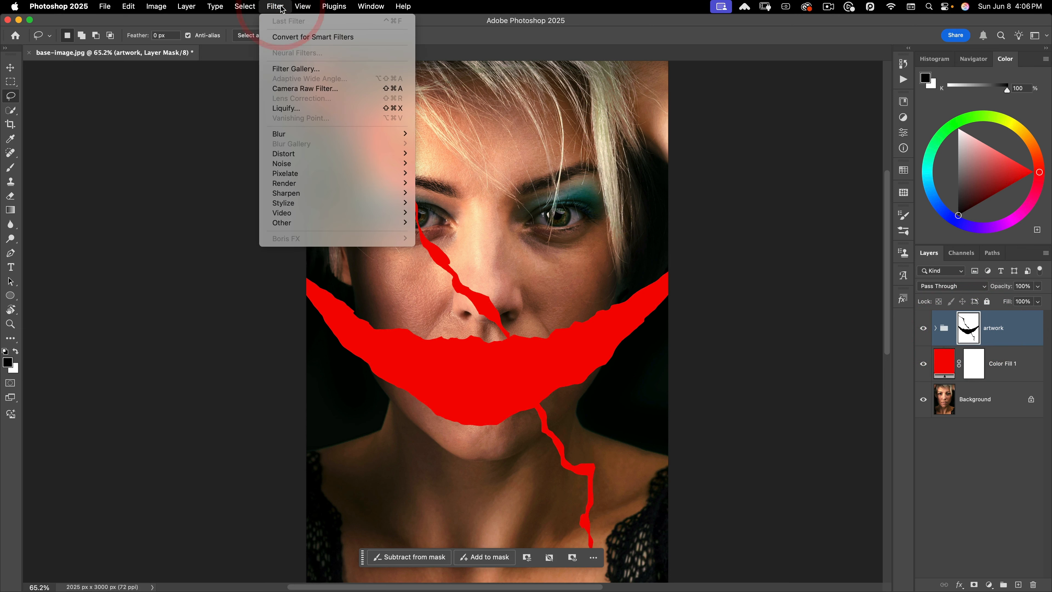
mouse_move(283, 177)
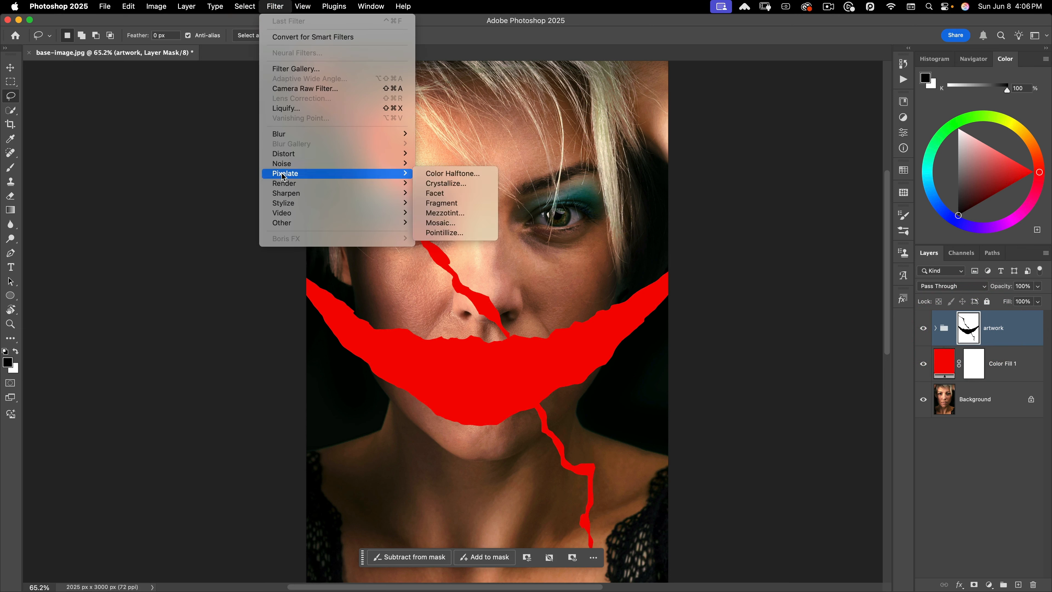
left_click(446, 183)
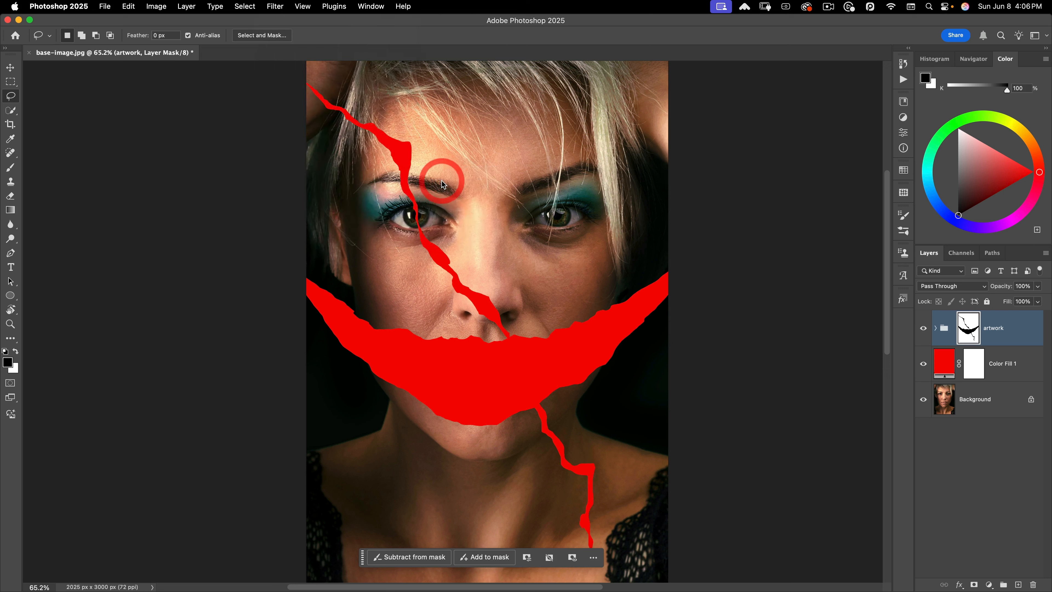
left_click_drag(479, 251, 575, 270)
left_click(487, 211)
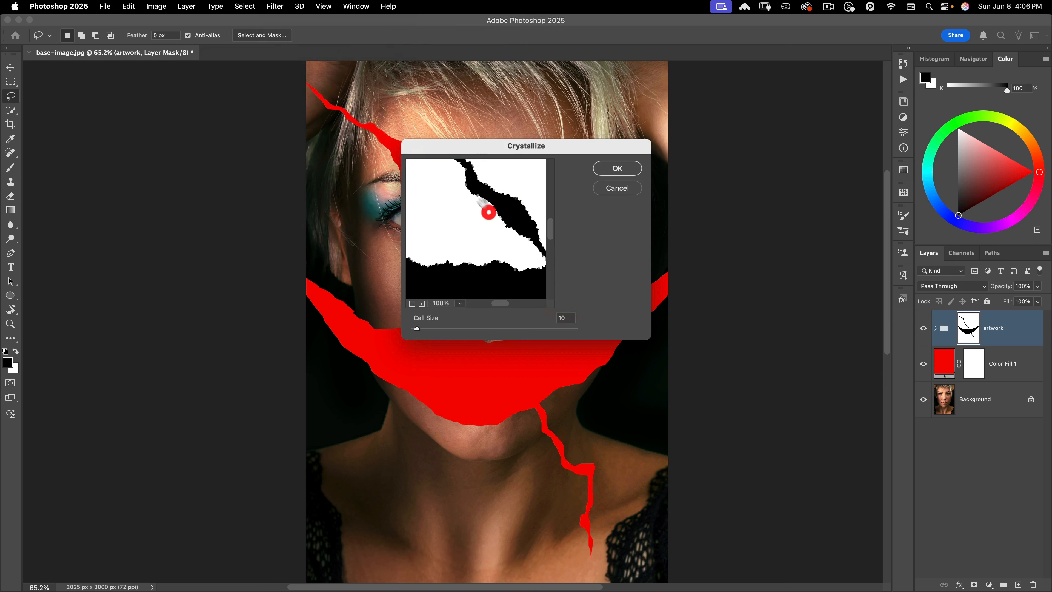
left_click_drag(516, 150, 583, 179)
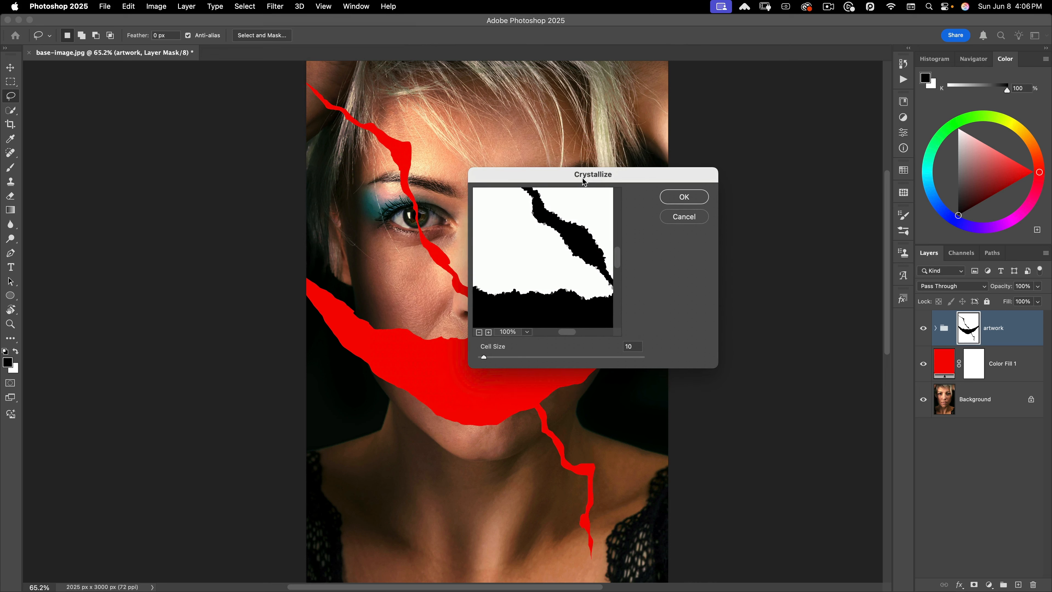
left_click_drag(484, 358, 510, 357)
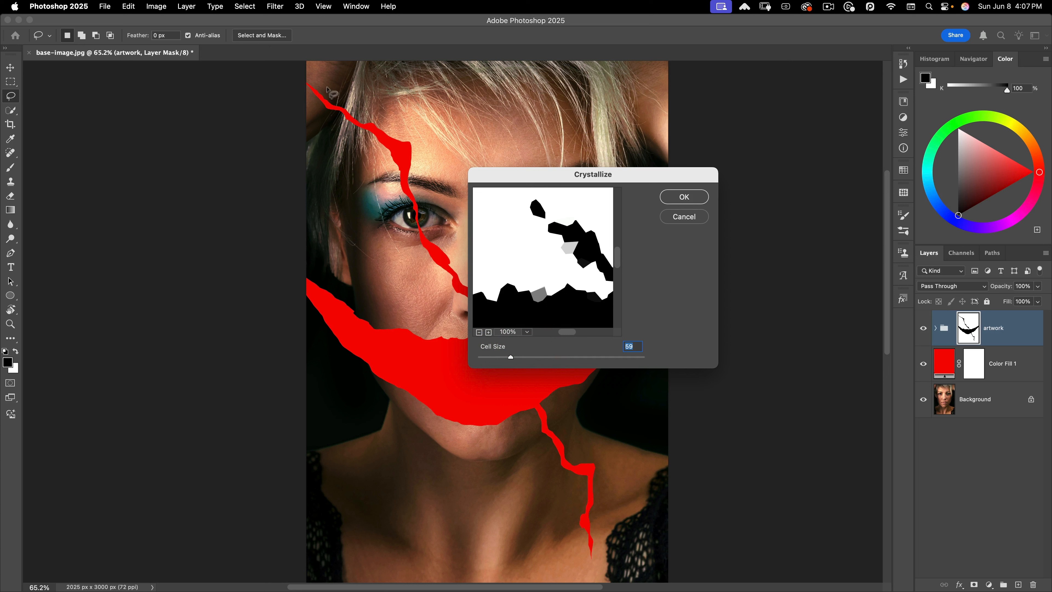
left_click(687, 201)
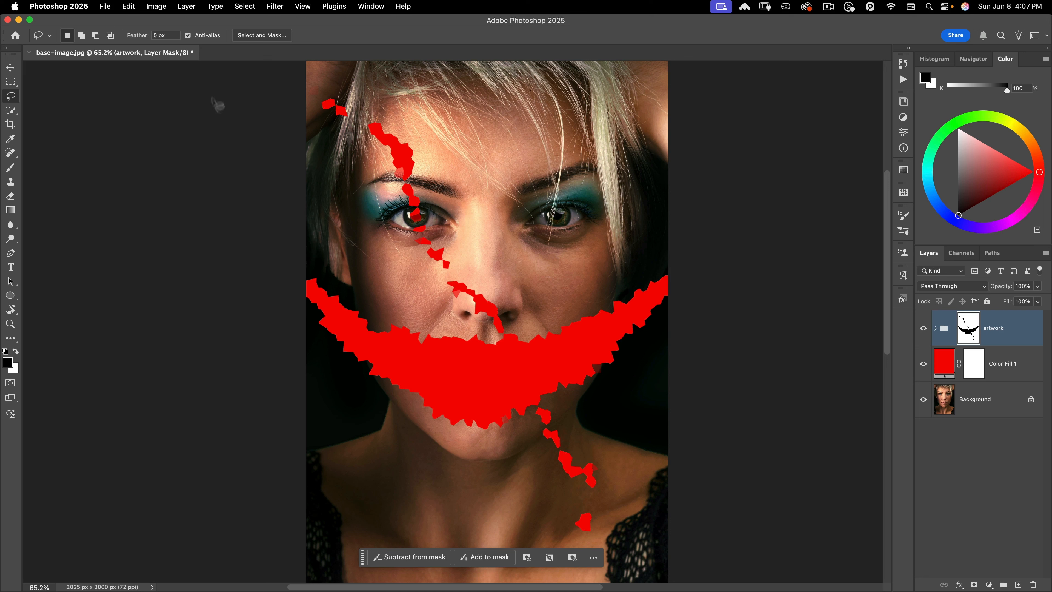
Step: Fade the Crystallize effect on the mask, trying Screen mode before applying Multiply at 100% opacity, and return to the Lasso tool
left_click(129, 6)
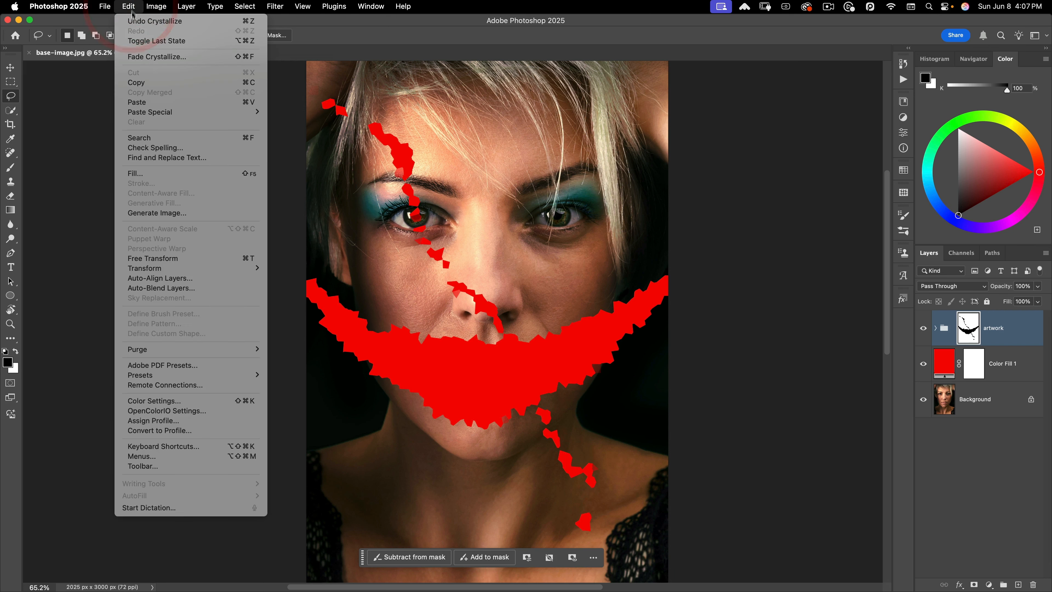
left_click(146, 54)
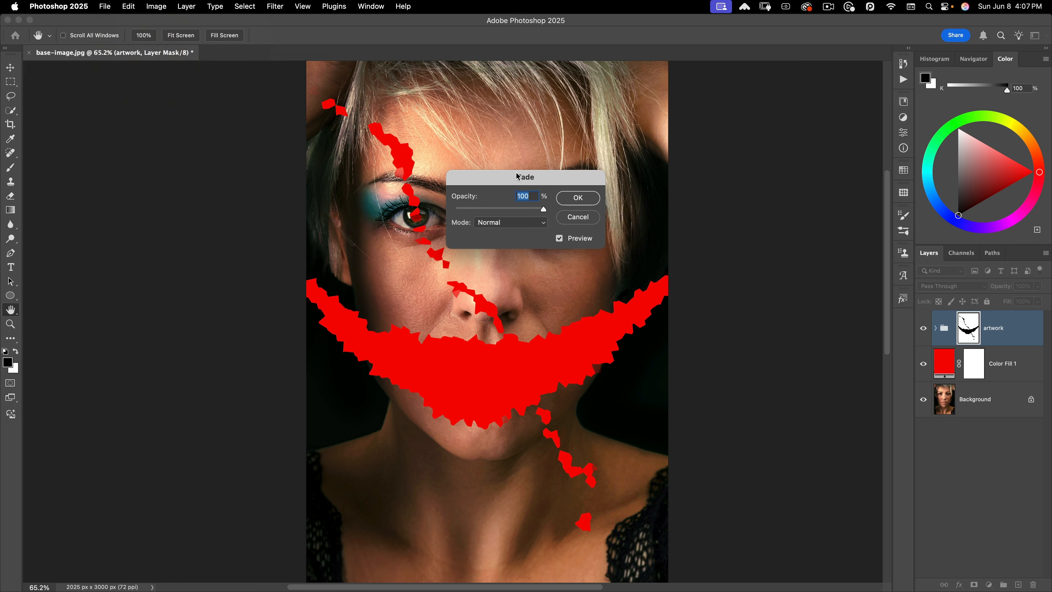
left_click_drag(518, 177, 712, 132)
left_click(709, 177)
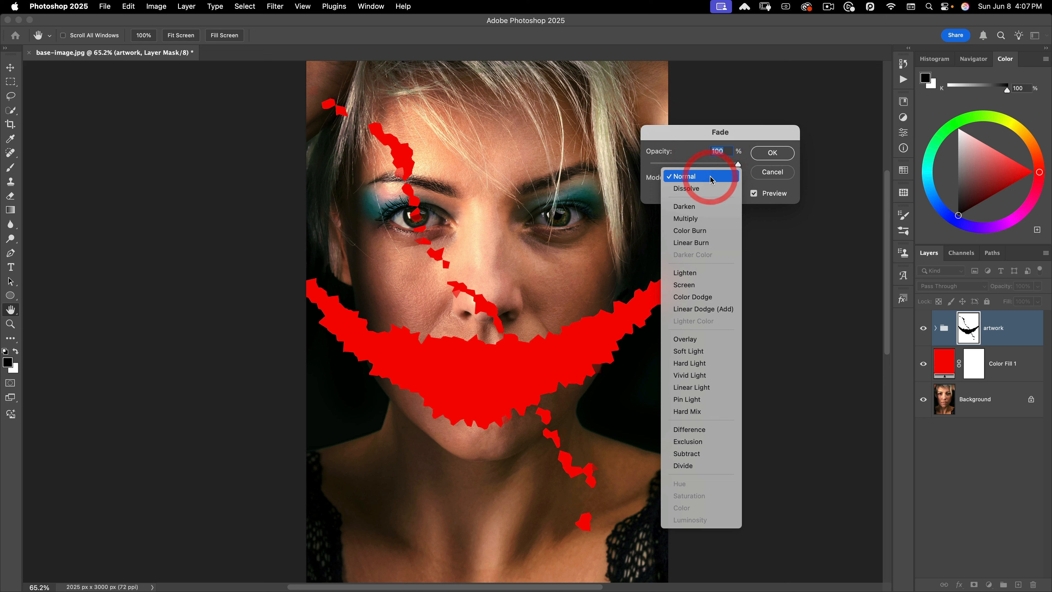
left_click(696, 284)
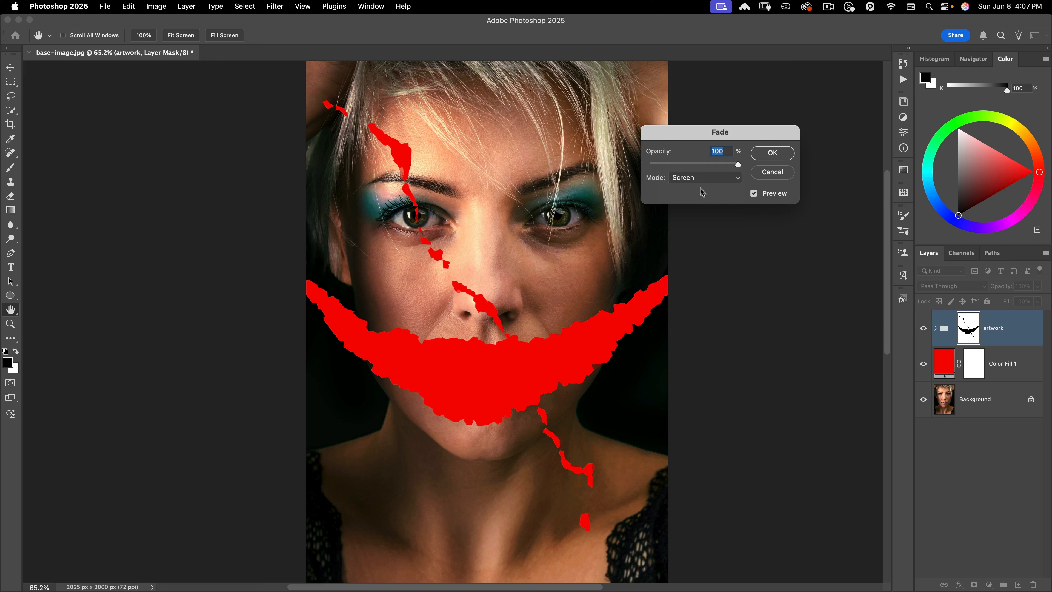
left_click(704, 178)
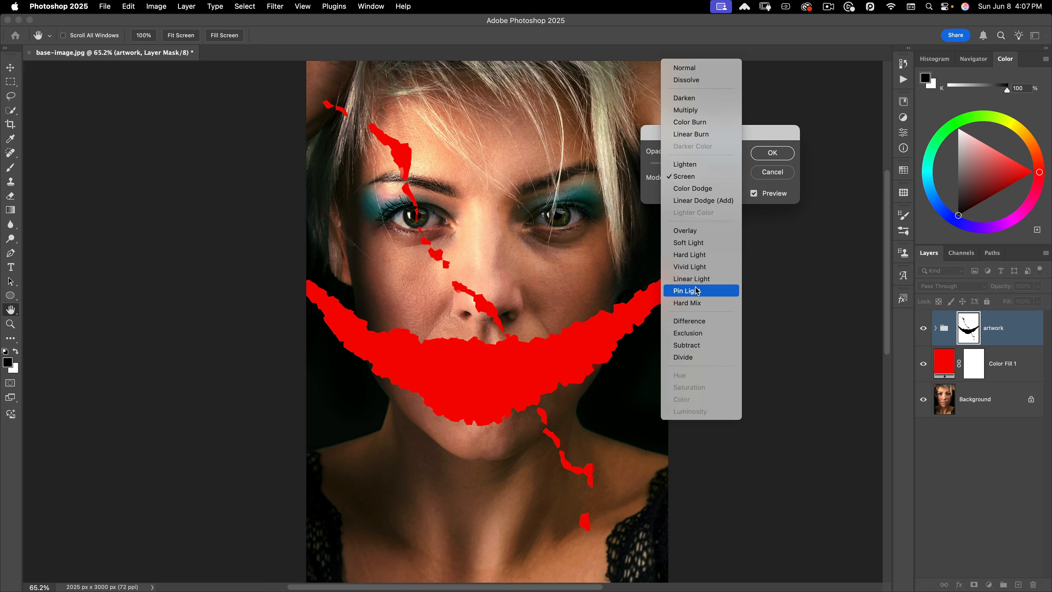
left_click(700, 111)
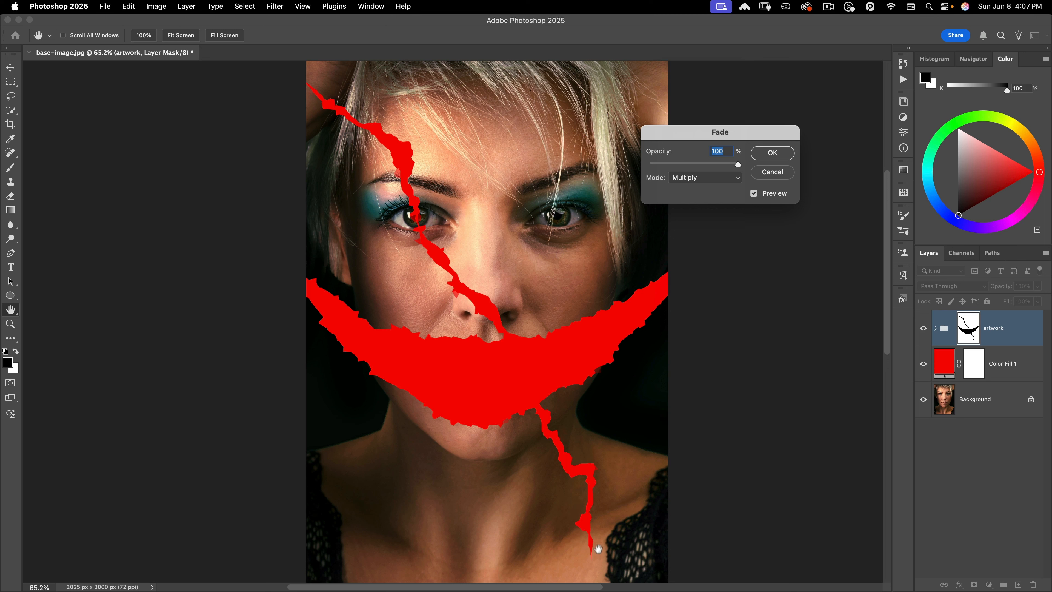
left_click_drag(596, 423, 564, 347)
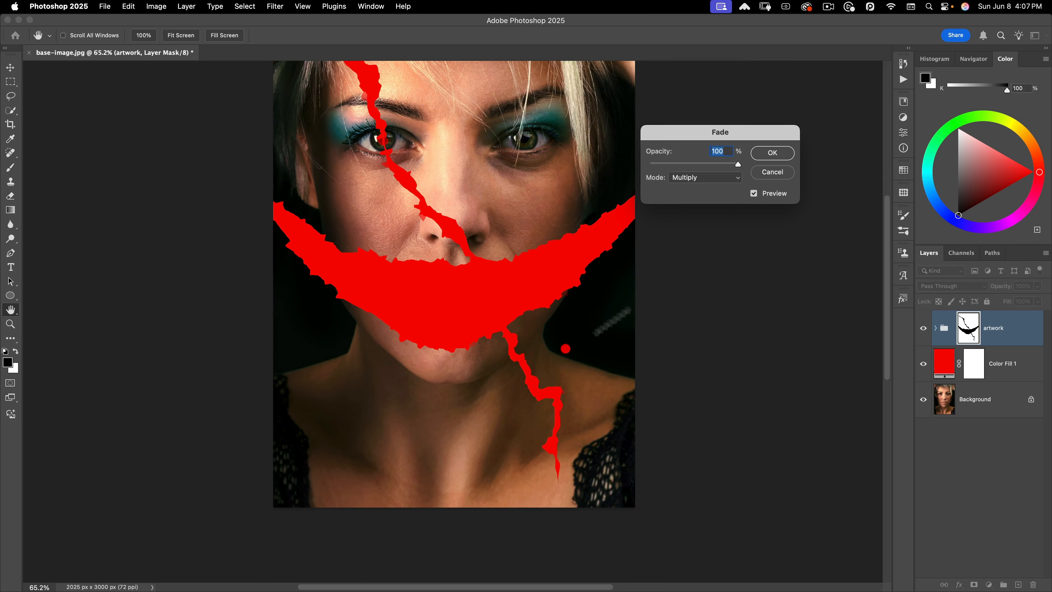
left_click(773, 153)
key("l")
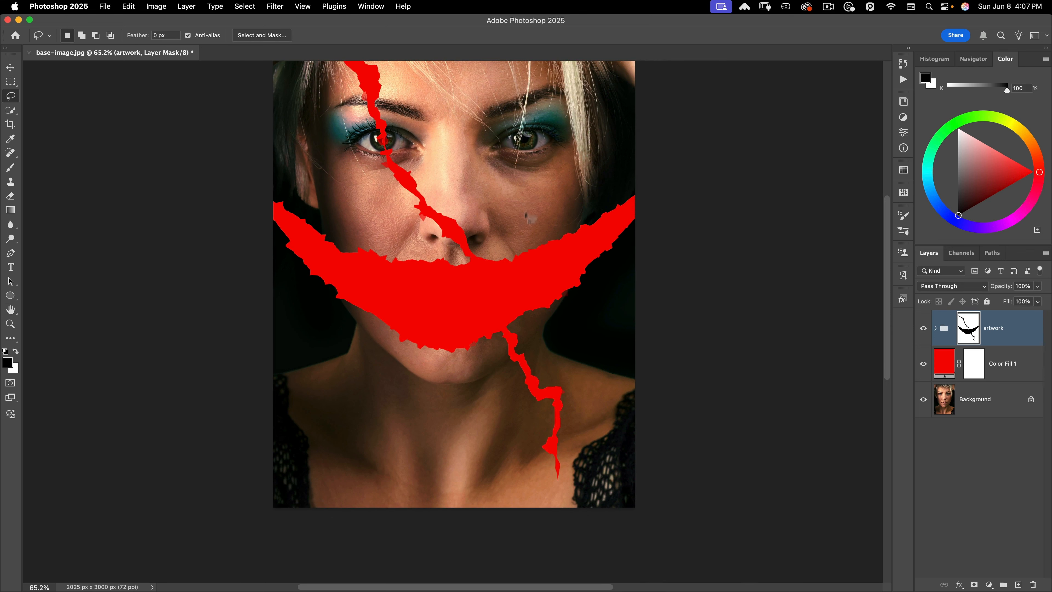
Step: Open the artwork mask in Select and Mask and set the overlay to 100% opacity in red ff0000
left_click_drag(528, 195, 533, 290)
left_click(548, 220)
key("space")
left_click_drag(497, 176, 536, 269)
left_click(536, 270)
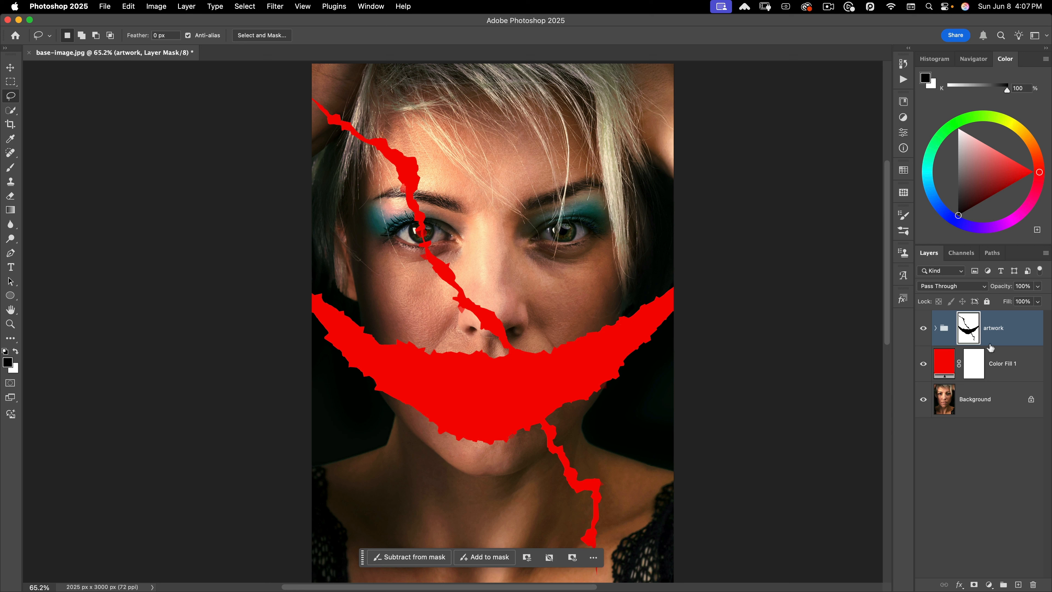
double_click(968, 335)
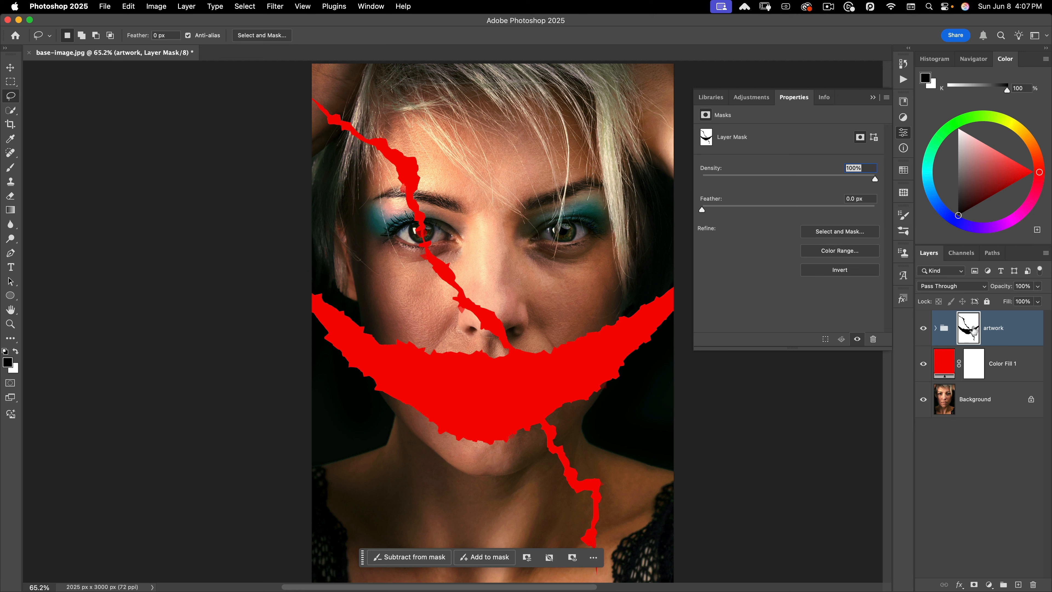
left_click(851, 233)
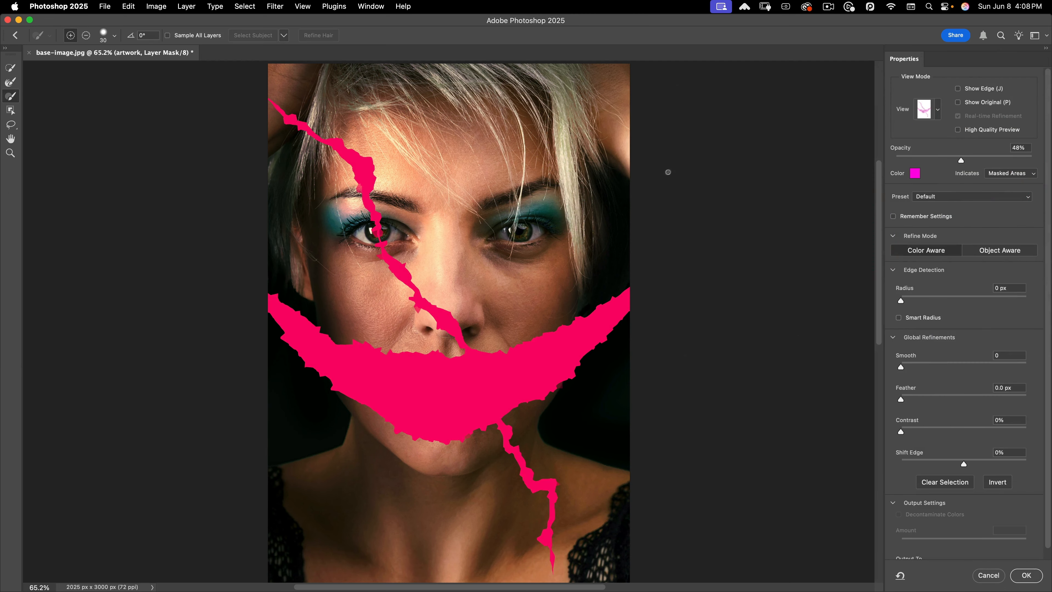
left_click_drag(960, 159, 1032, 160)
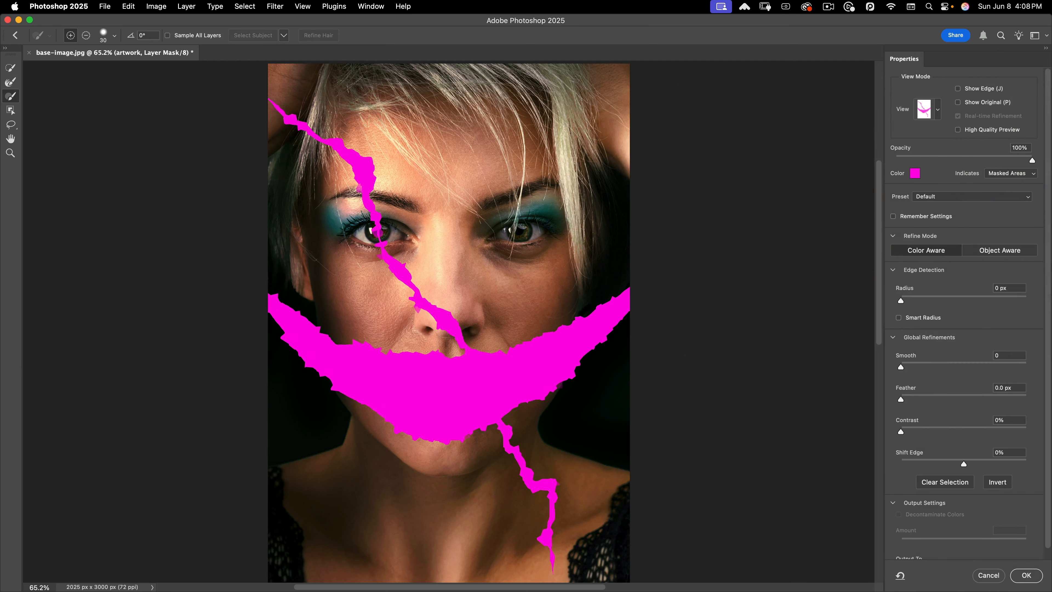
left_click(914, 173)
left_click_drag(749, 128, 748, 92)
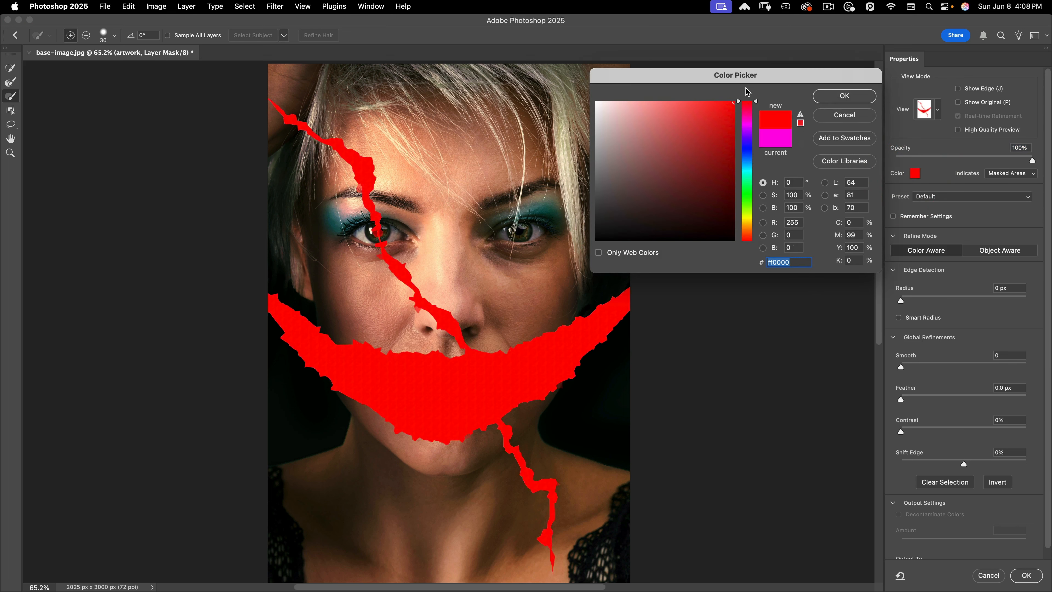
left_click(868, 97)
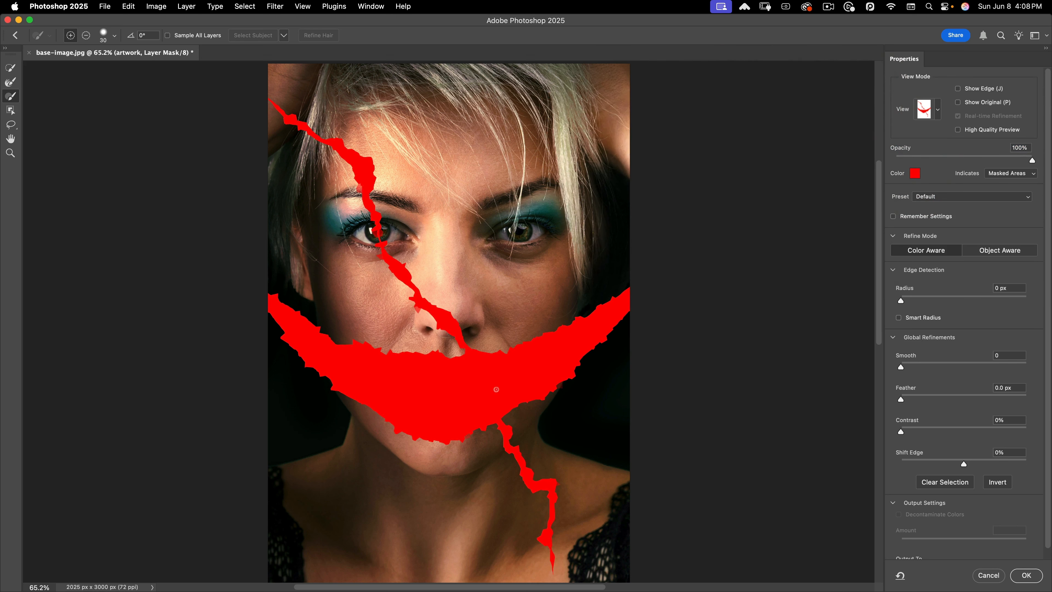
Step: Refine the tear and crack edges with Smooth 56 and Contrast 51%, and apply the refinement to the mask
left_click(452, 344, "super")
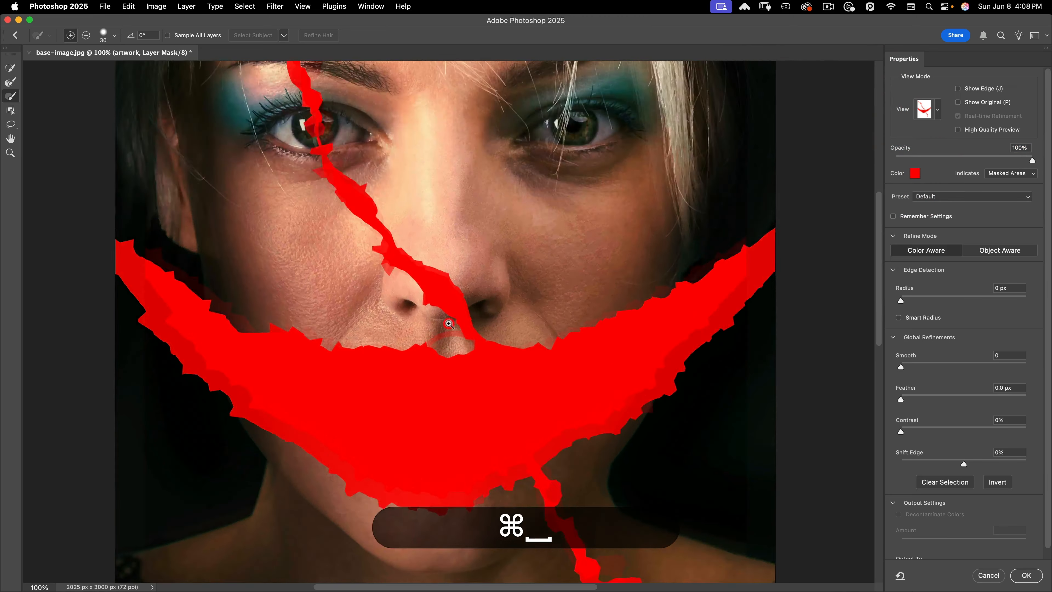
left_click(448, 323, "super")
left_click_drag(480, 364, 520, 286)
scroll(530, 310, "down", 3)
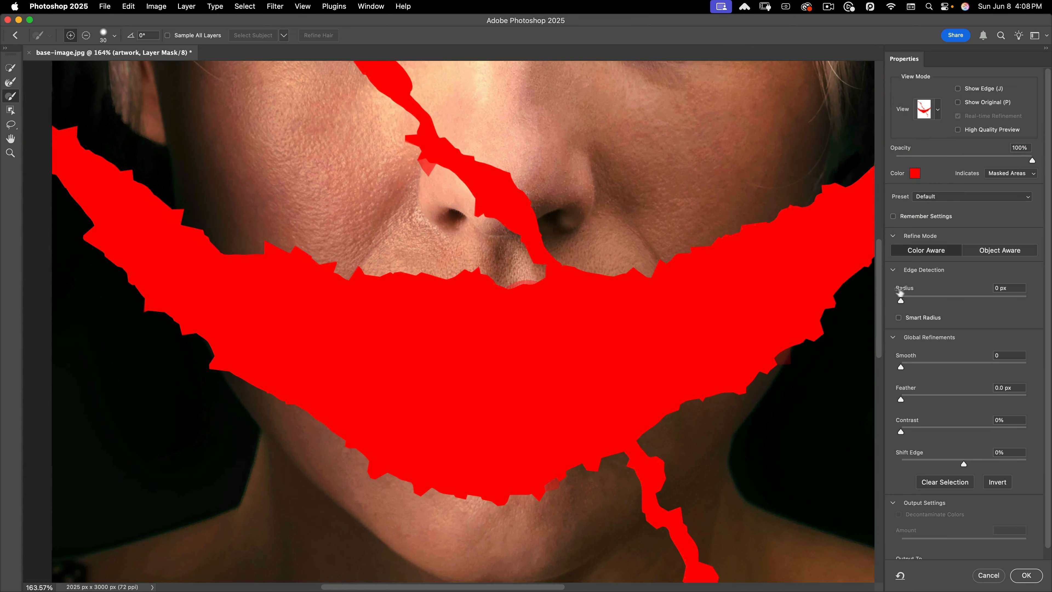
left_click_drag(910, 370, 972, 369)
left_click_drag(933, 432, 954, 430)
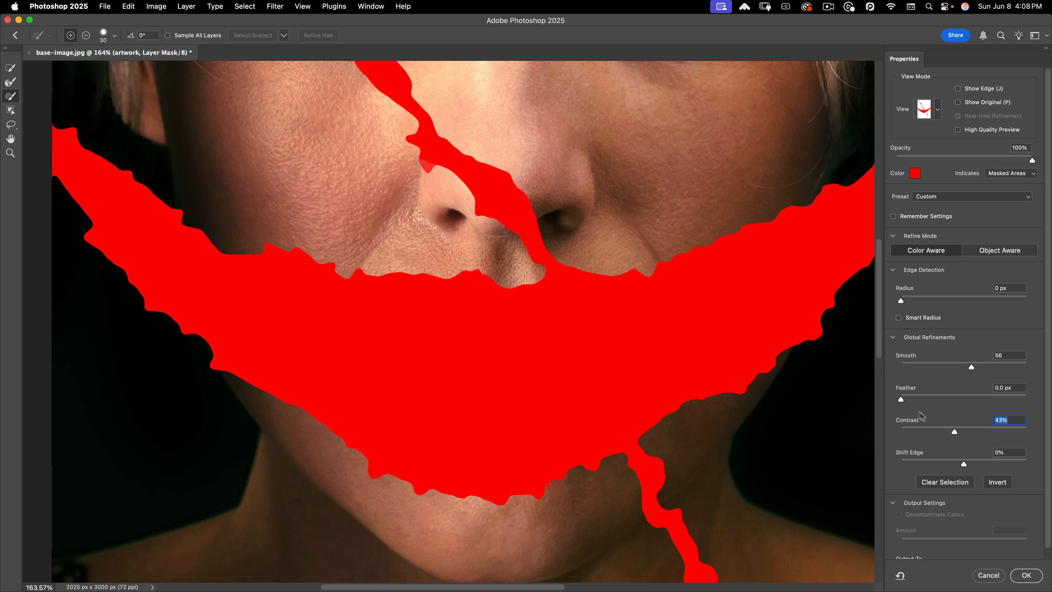
left_click_drag(961, 430, 965, 430)
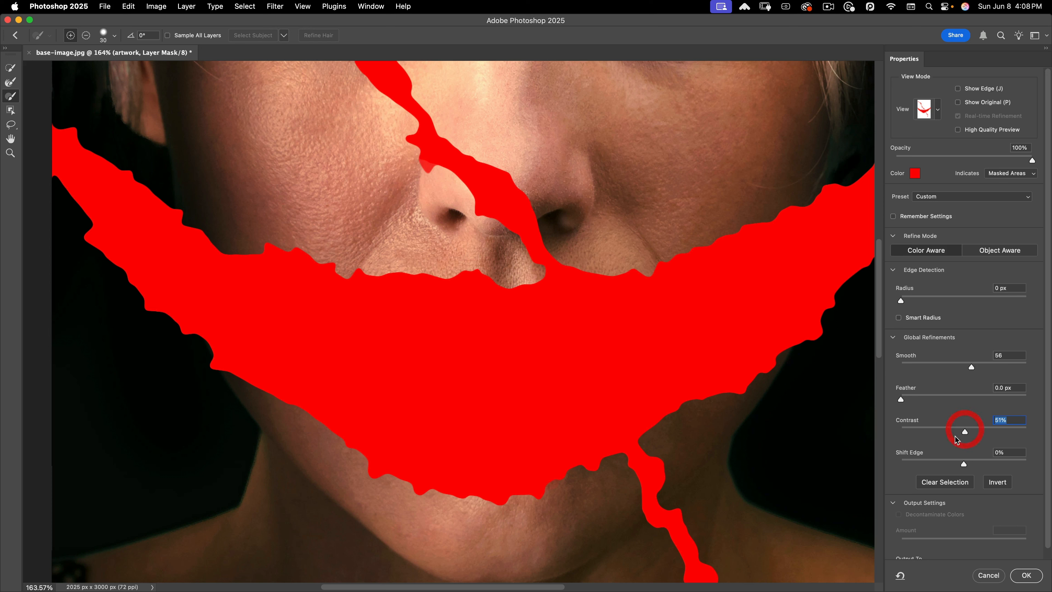
left_click(477, 291, "alt+super")
left_click(477, 291, "alt+super")
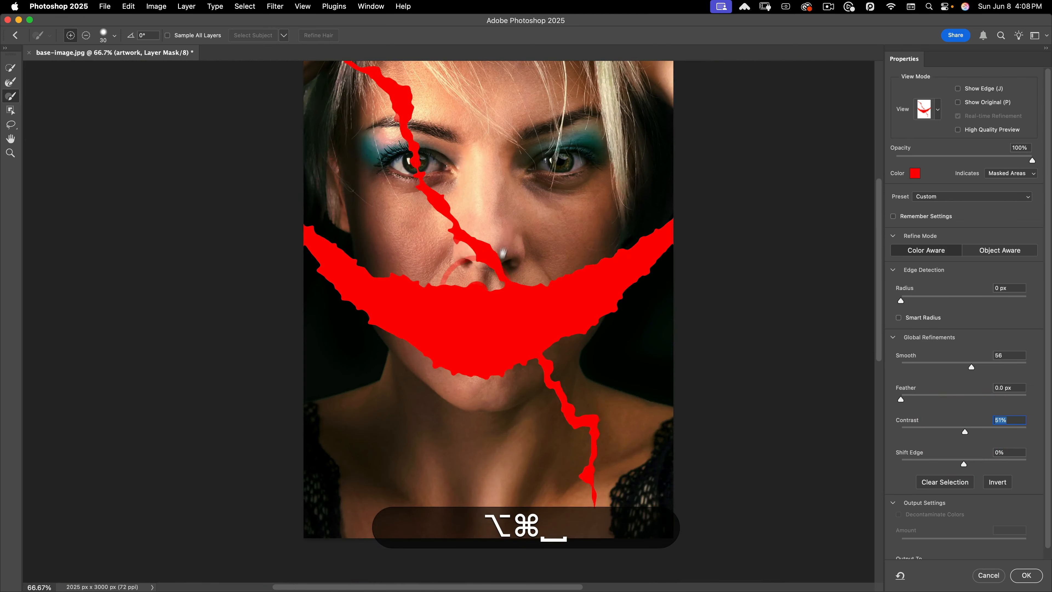
left_click_drag(476, 291, 487, 307)
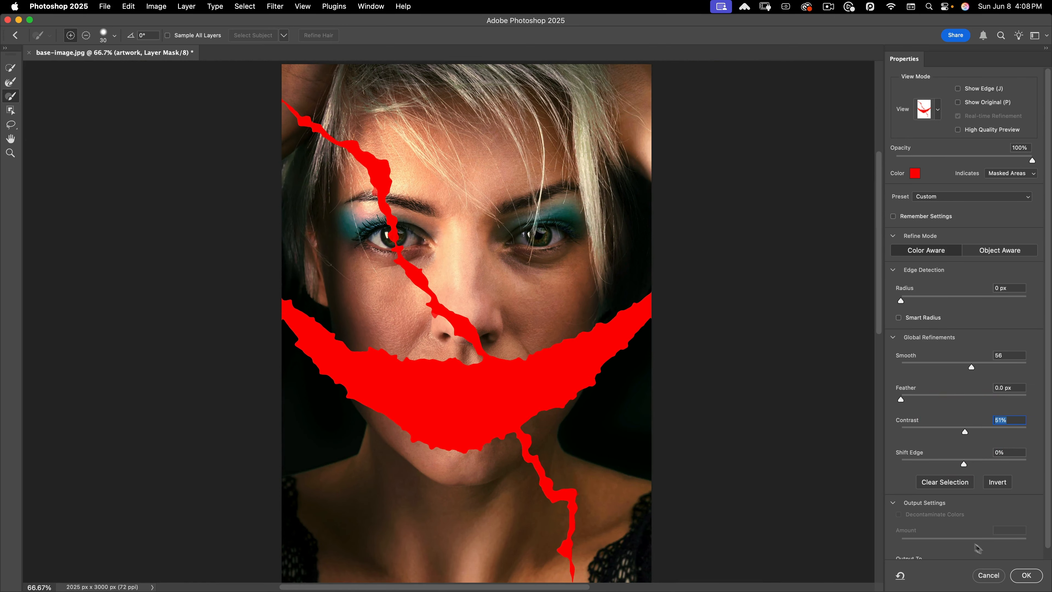
left_click(1025, 576)
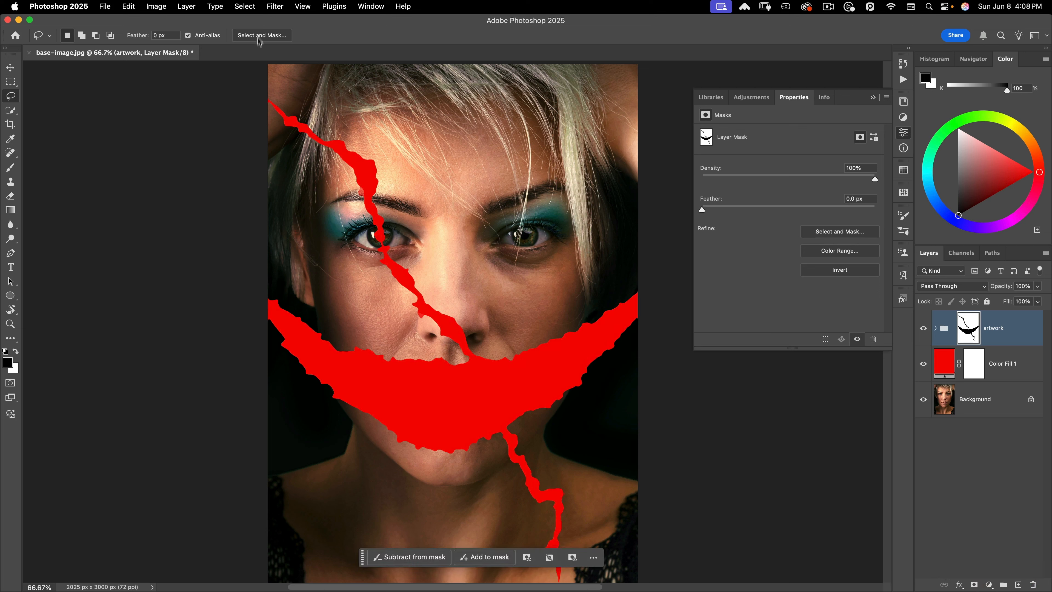
Step: Apply the Crystallize filter to the refined mask again with a cell size of 15
left_click(275, 7)
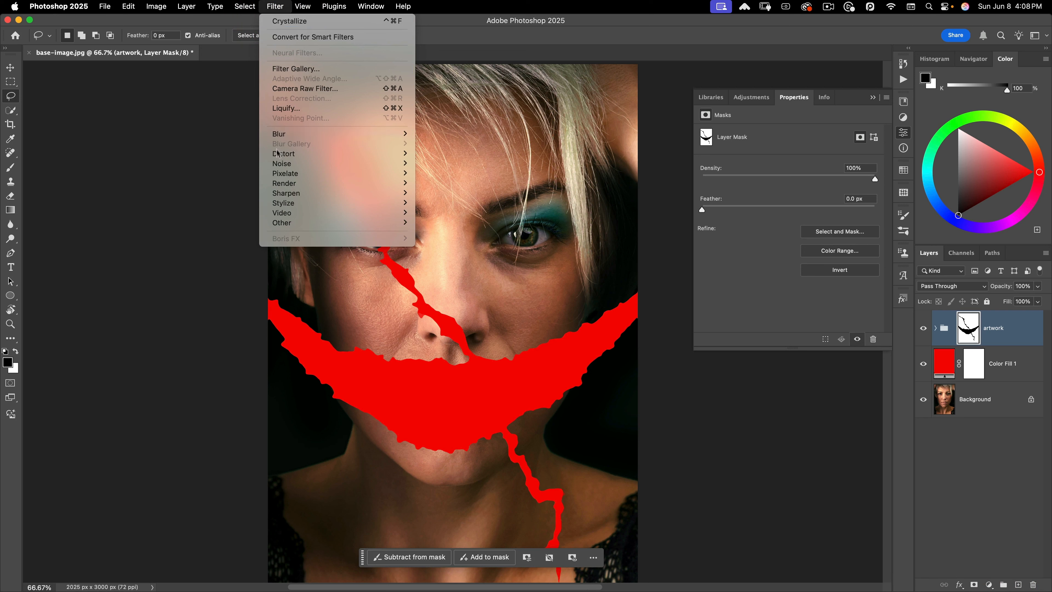
mouse_move(286, 173)
left_click(439, 183)
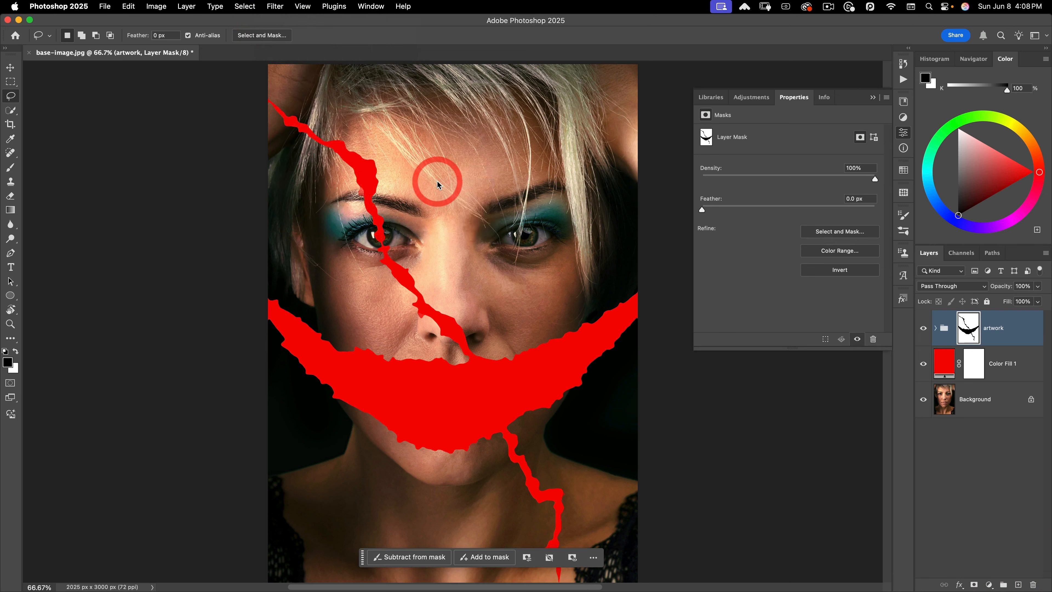
left_click_drag(493, 360, 488, 359)
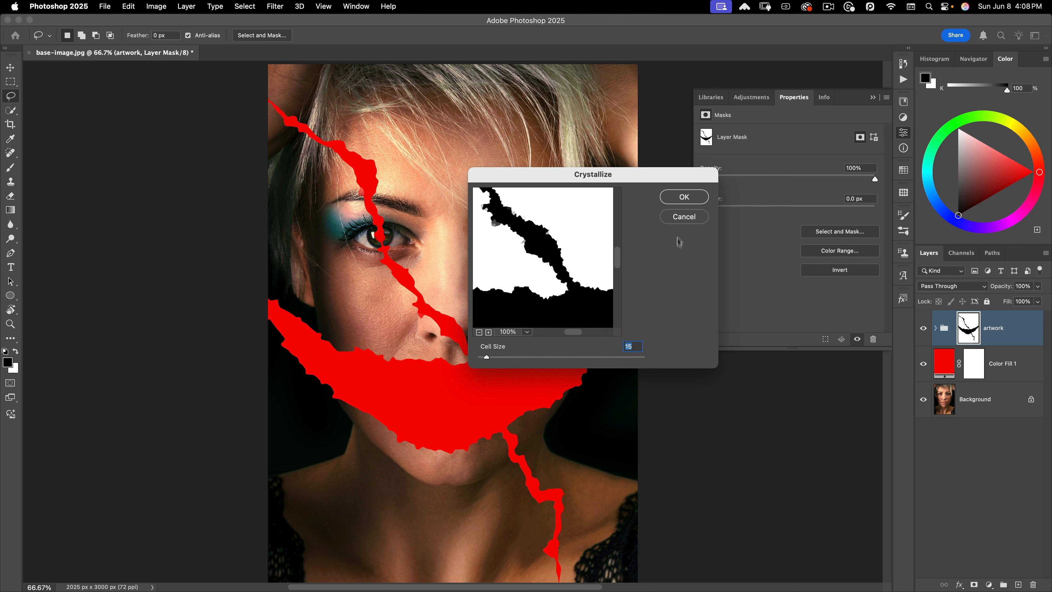
left_click(692, 197)
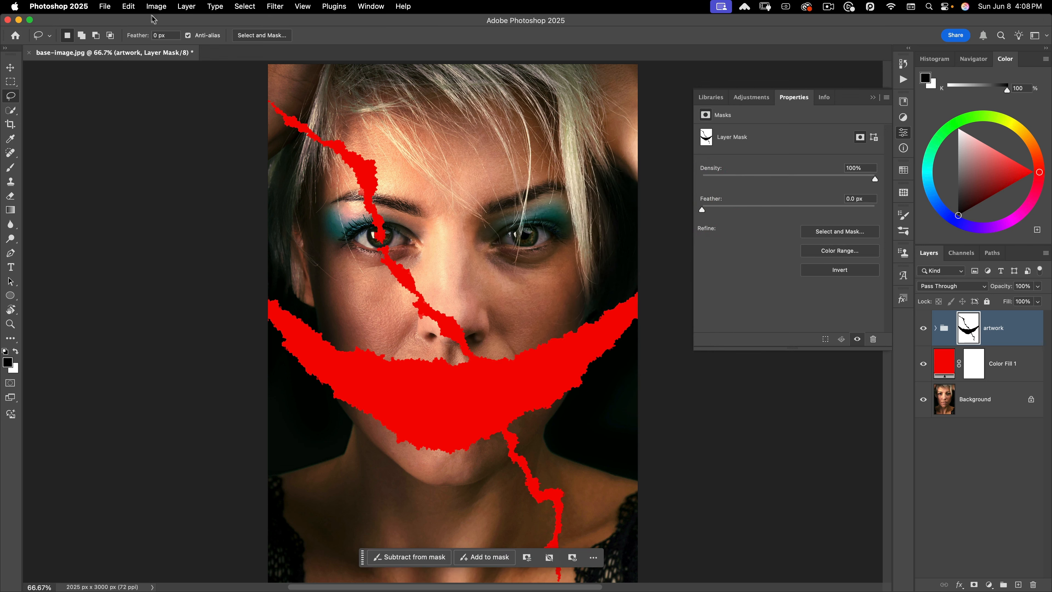
Step: Fade the latest Crystallize effect on the artwork mask using Multiply mode at 100% opacity, and return to the Lasso tool
left_click(129, 6)
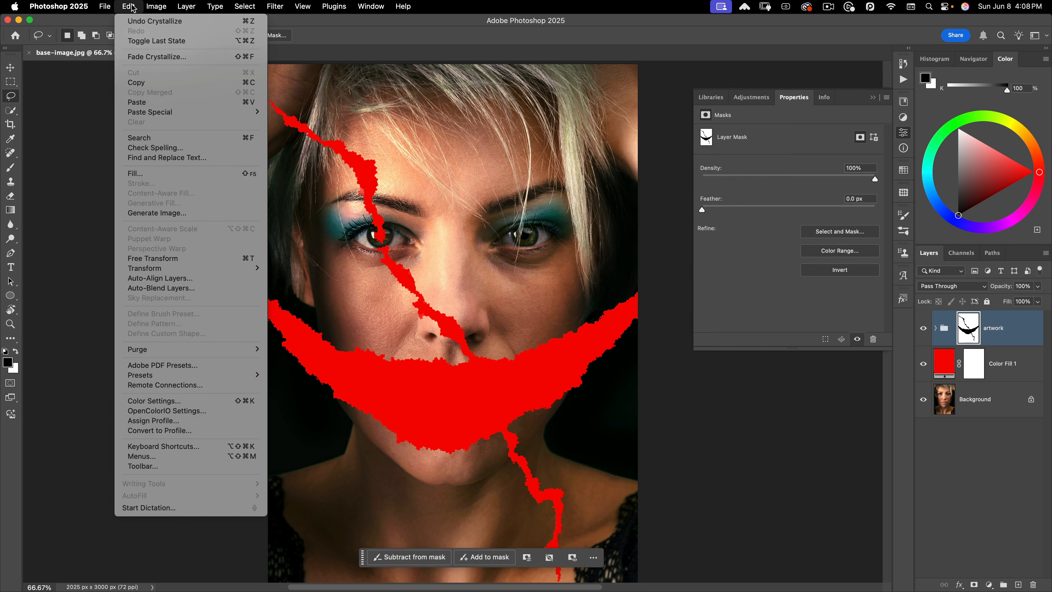
left_click(137, 57)
left_click(700, 177)
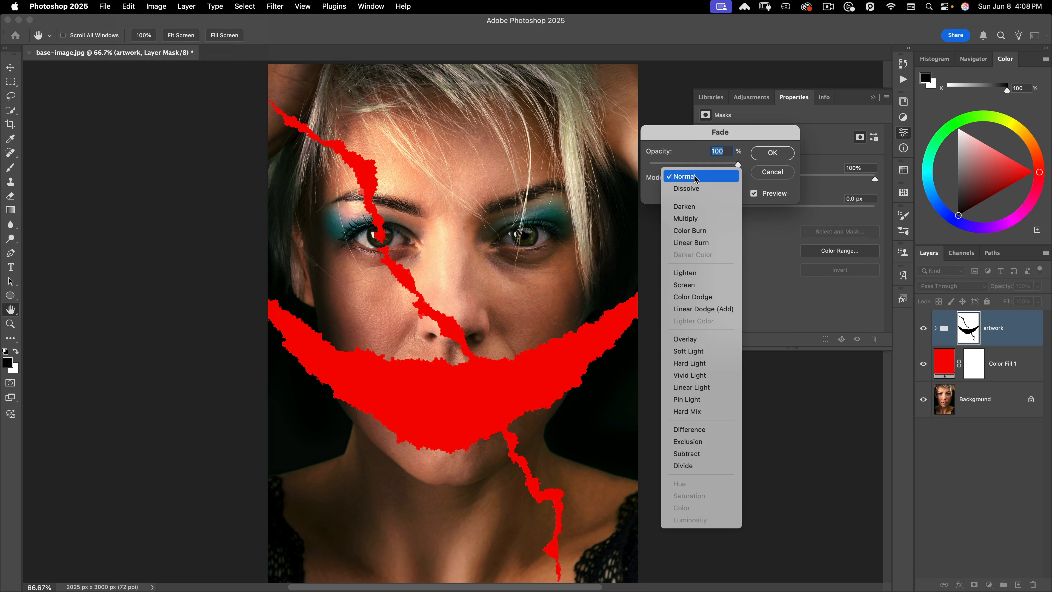
left_click(687, 219)
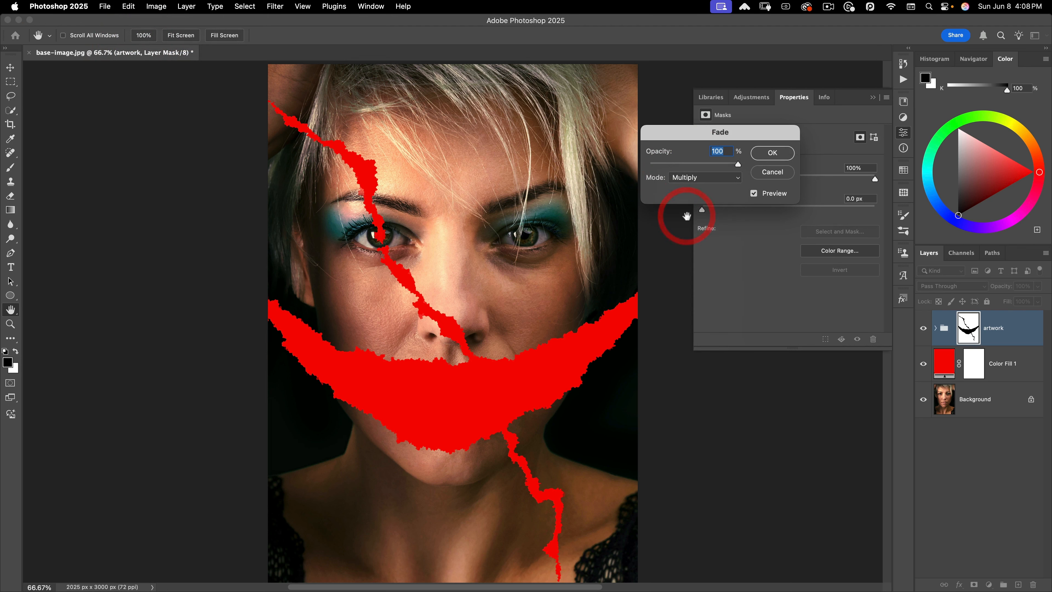
left_click(772, 153)
key("l")
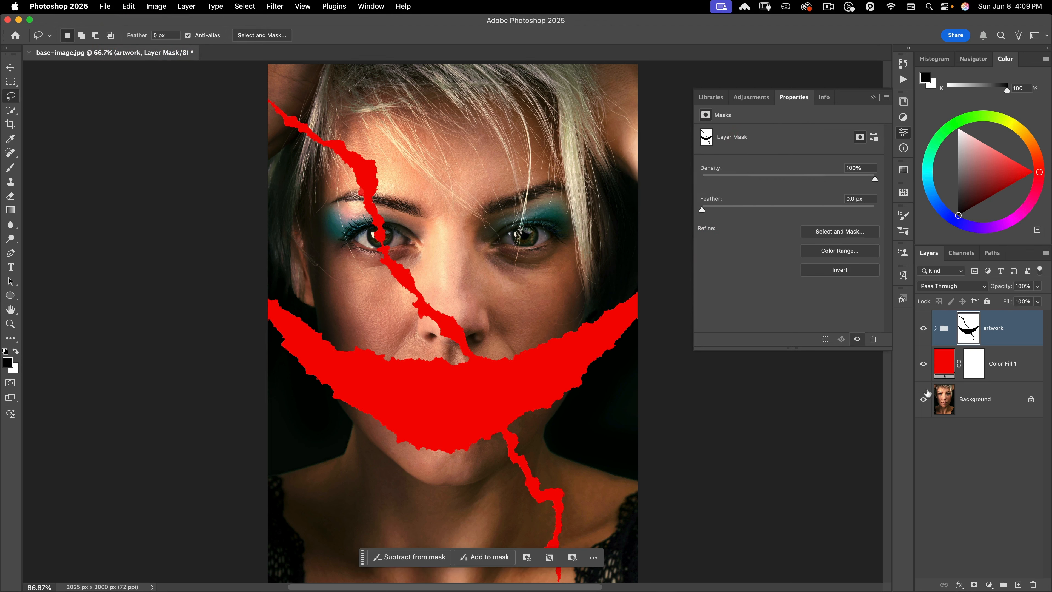
Step: Refine the artwork mask in Select and Mask by raising Smooth and Contrast, and apply the refinement
left_click(258, 37)
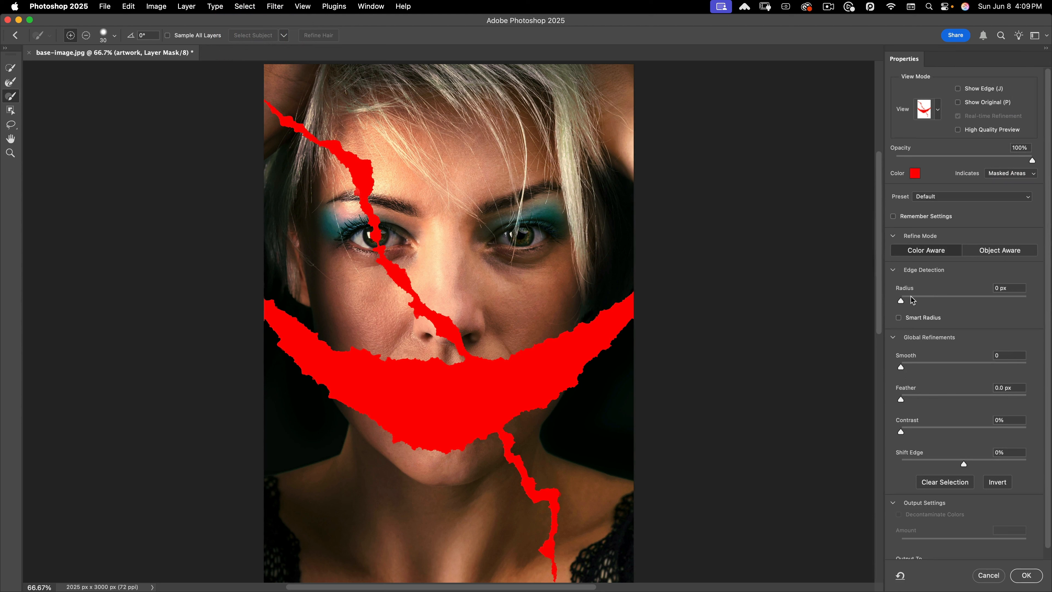
left_click_drag(900, 368, 935, 361)
left_click_drag(903, 430, 948, 431)
left_click(1023, 575)
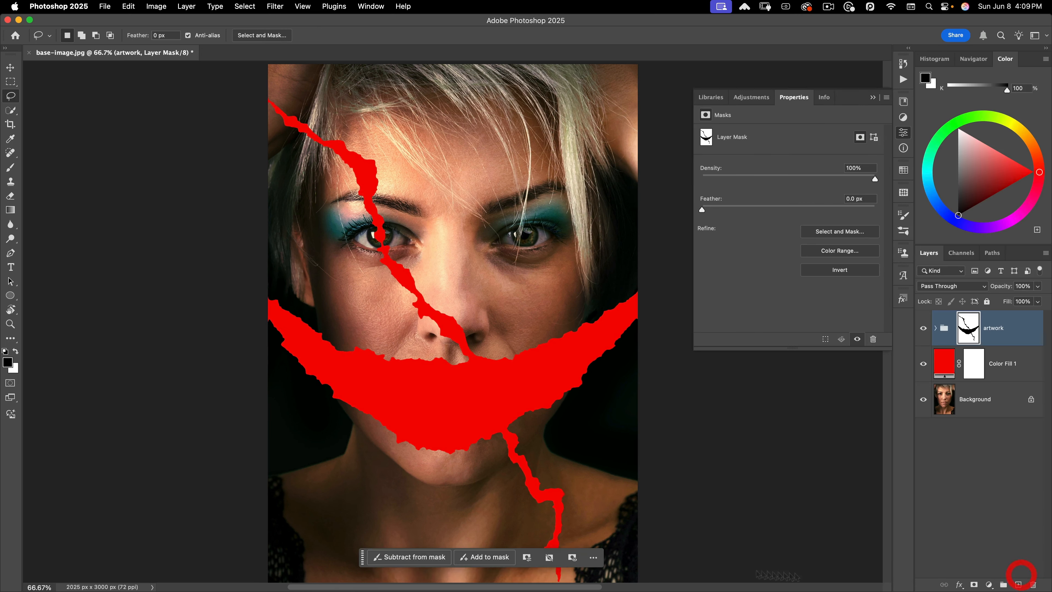
Step: Apply the Crystallize filter to the artwork mask with a cell size of 4
left_click(266, 9)
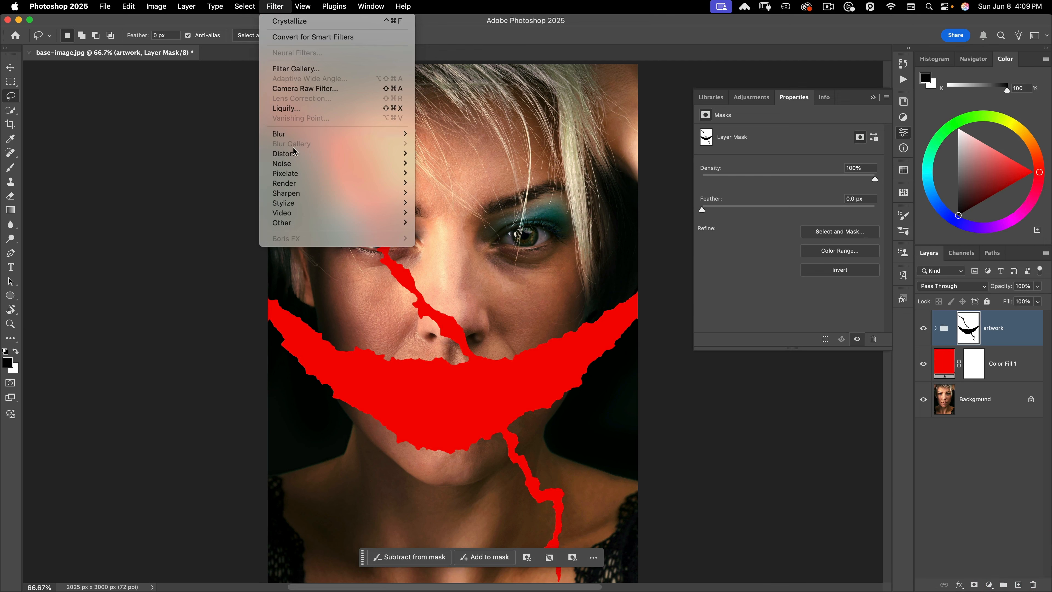
mouse_move(296, 174)
left_click(447, 185)
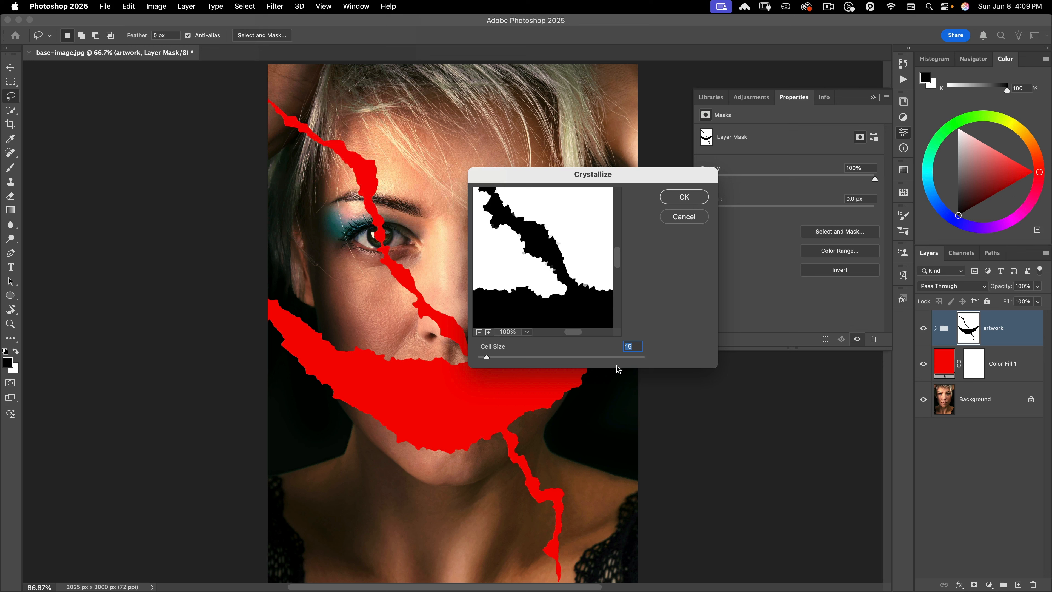
type("4")
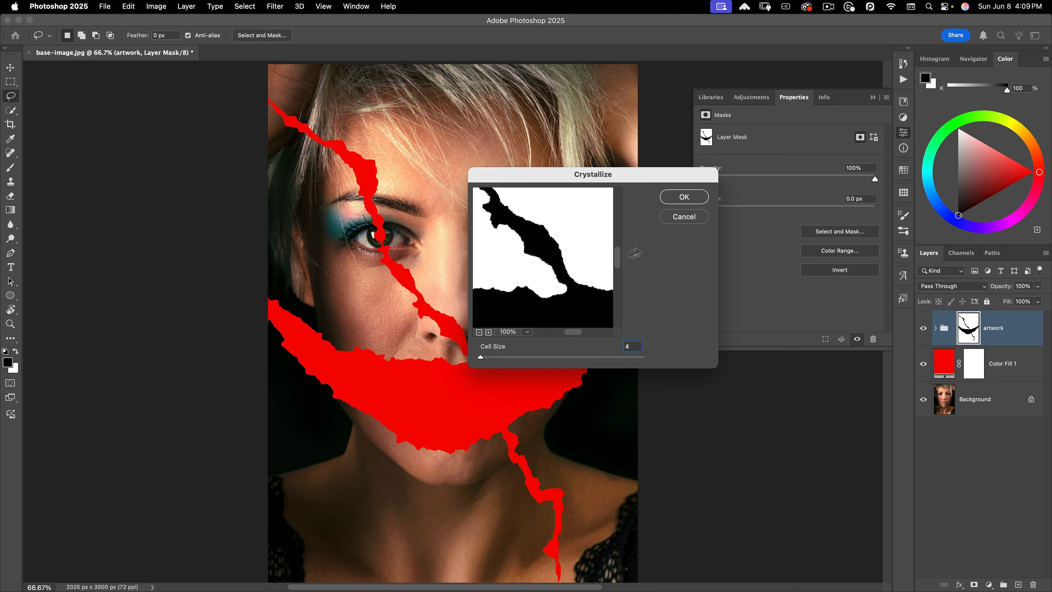
left_click(683, 197)
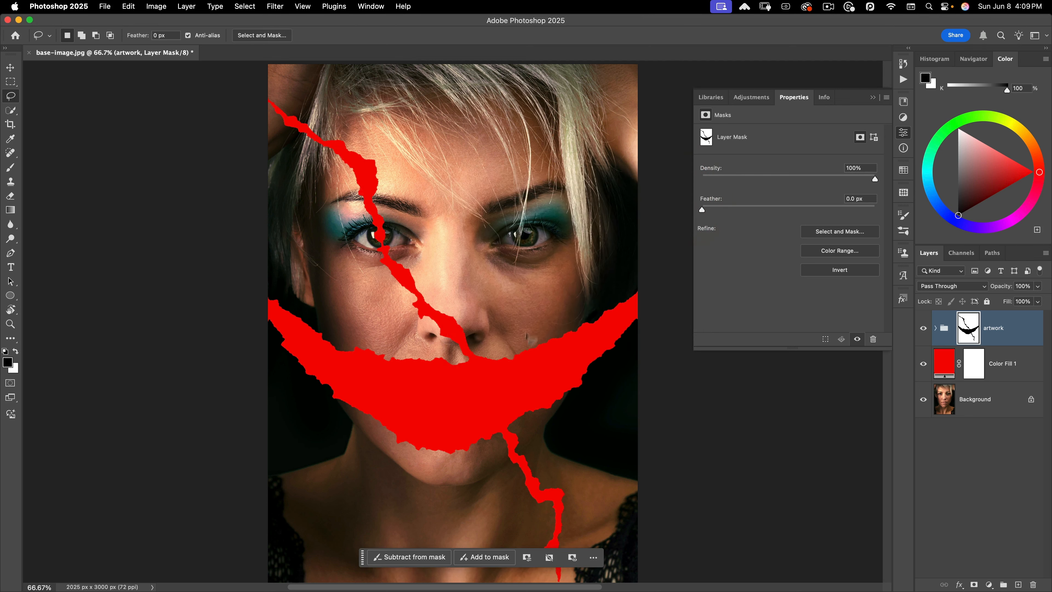
Step: Expand the artwork group and move its layer mask onto the Background copy layer
key("space")
left_click_drag(448, 350, 418, 373)
key("space")
key("space")
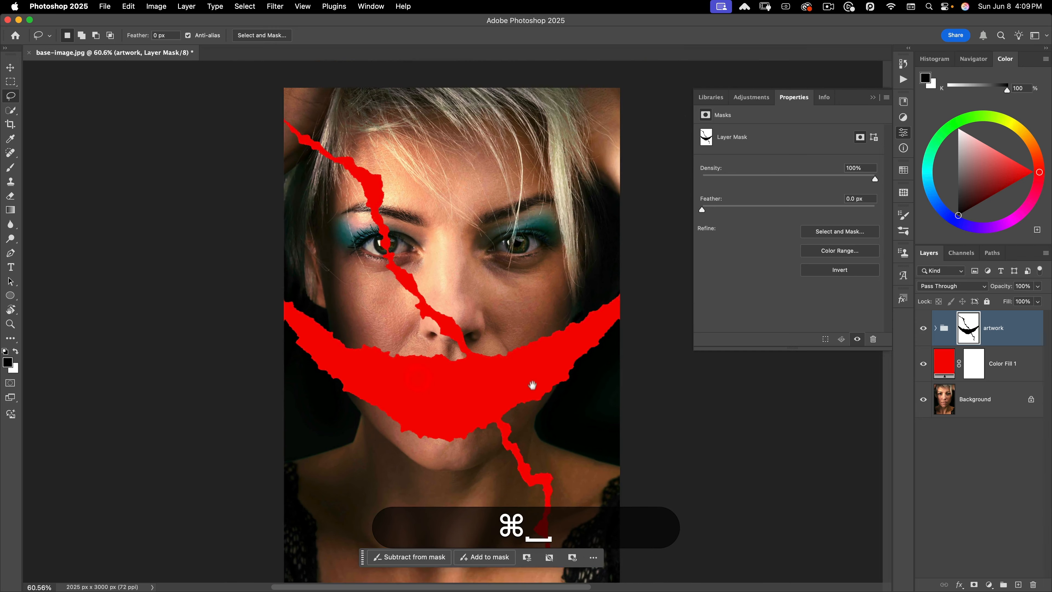
left_click_drag(533, 383, 532, 353)
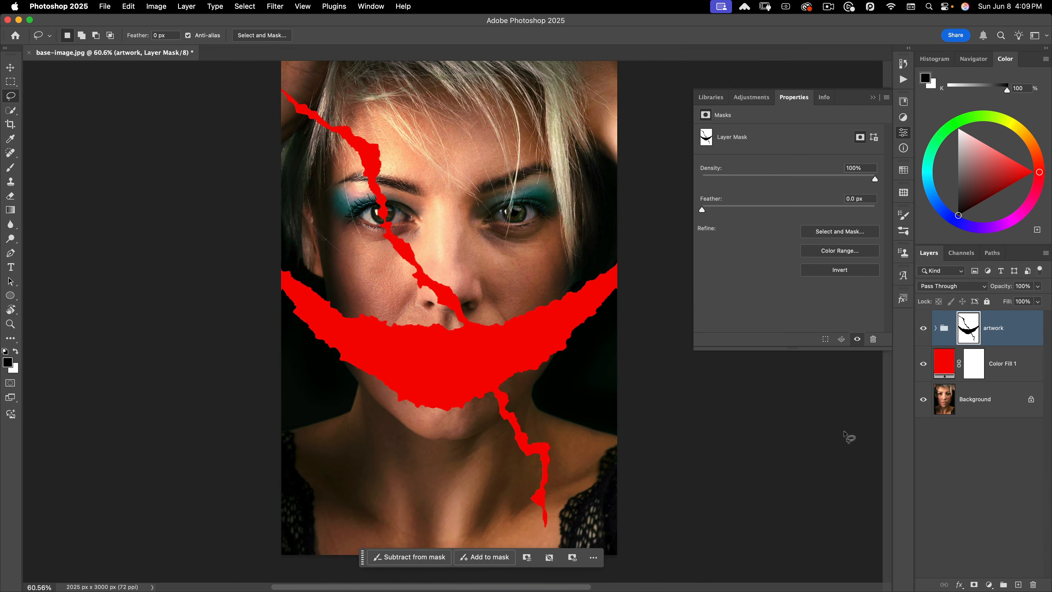
left_click(935, 328)
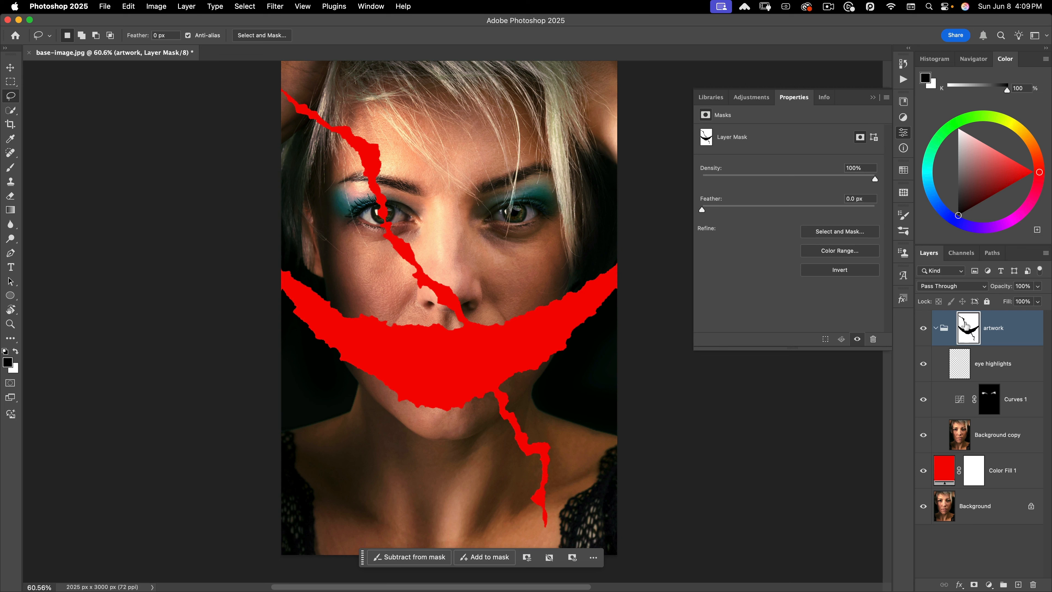
left_click_drag(966, 328, 976, 433)
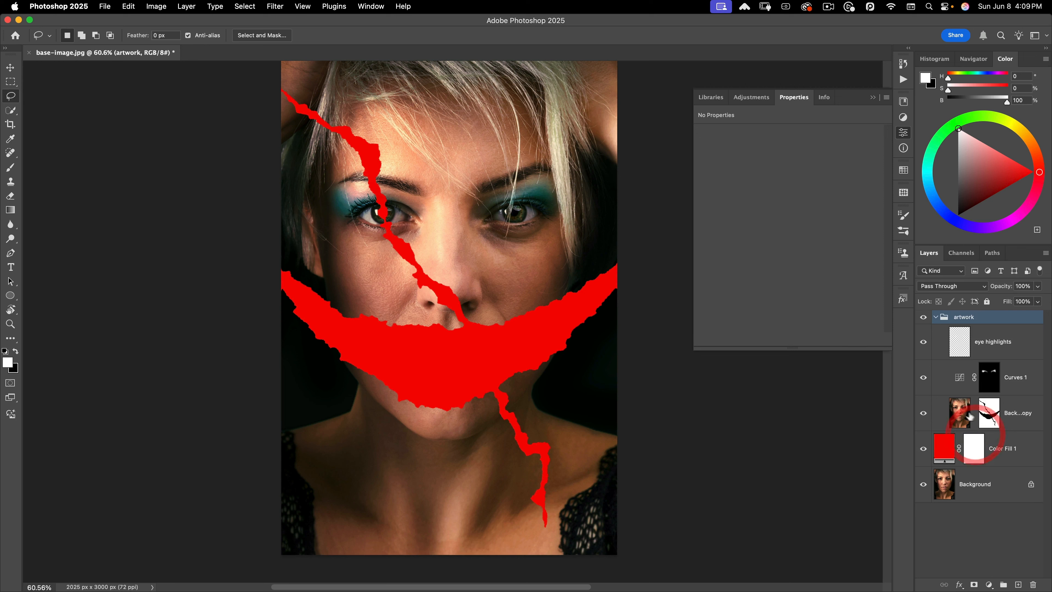
Step: Add a black Multiply drop shadow to the Background copy layer with 56% opacity, 30° angle, 3 px distance and 68 px size
left_click(968, 414)
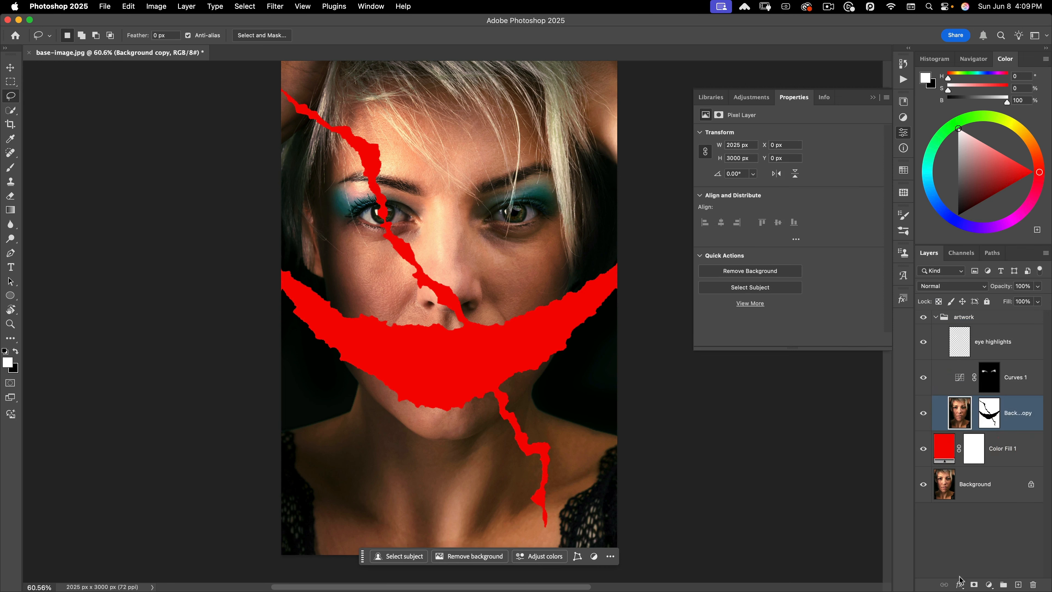
left_click(959, 585)
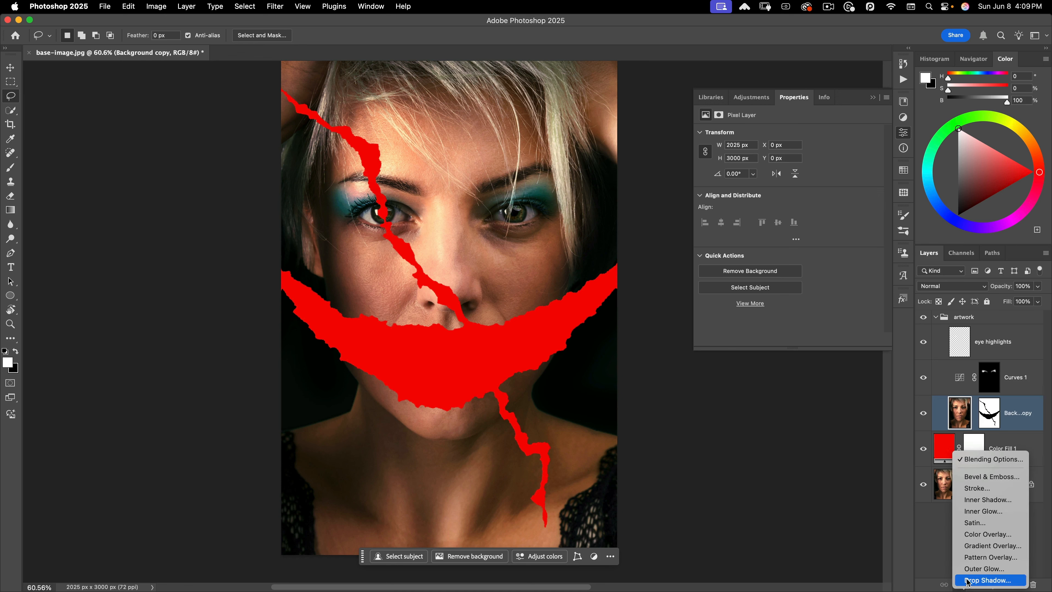
left_click(969, 581)
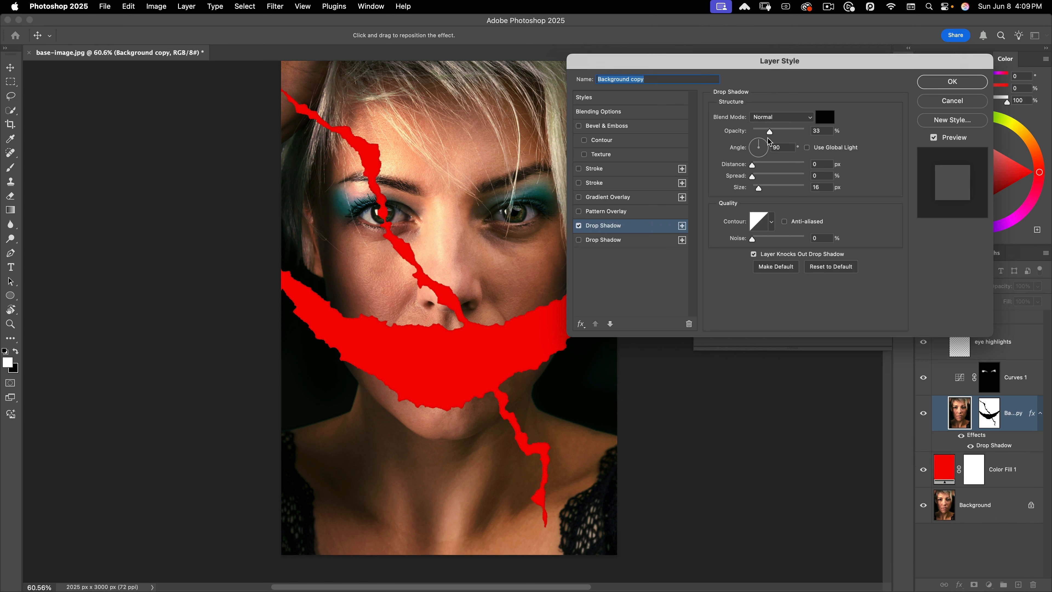
left_click(830, 266)
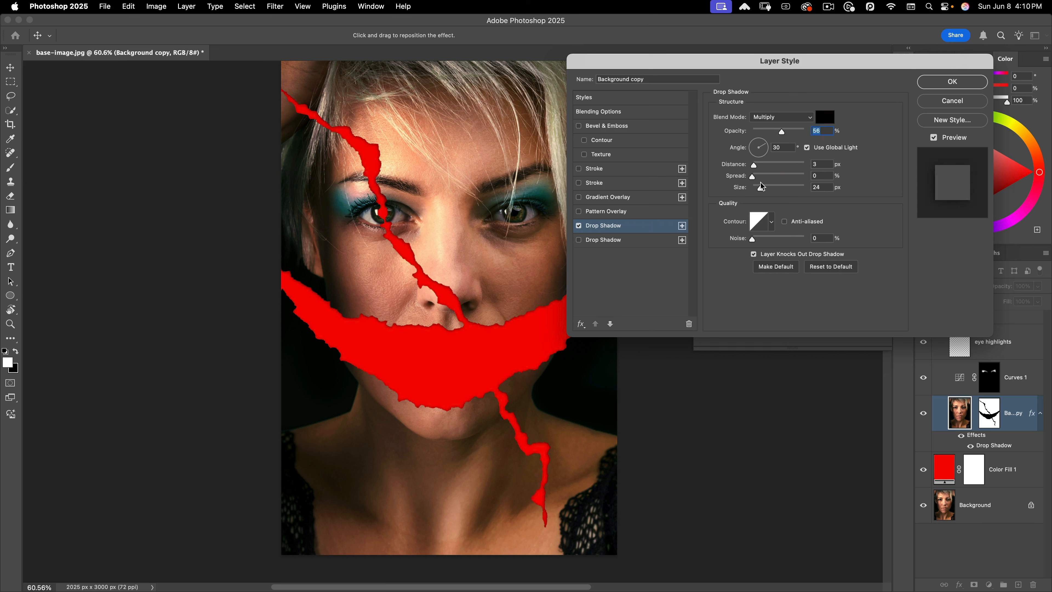
left_click_drag(761, 182, 769, 177)
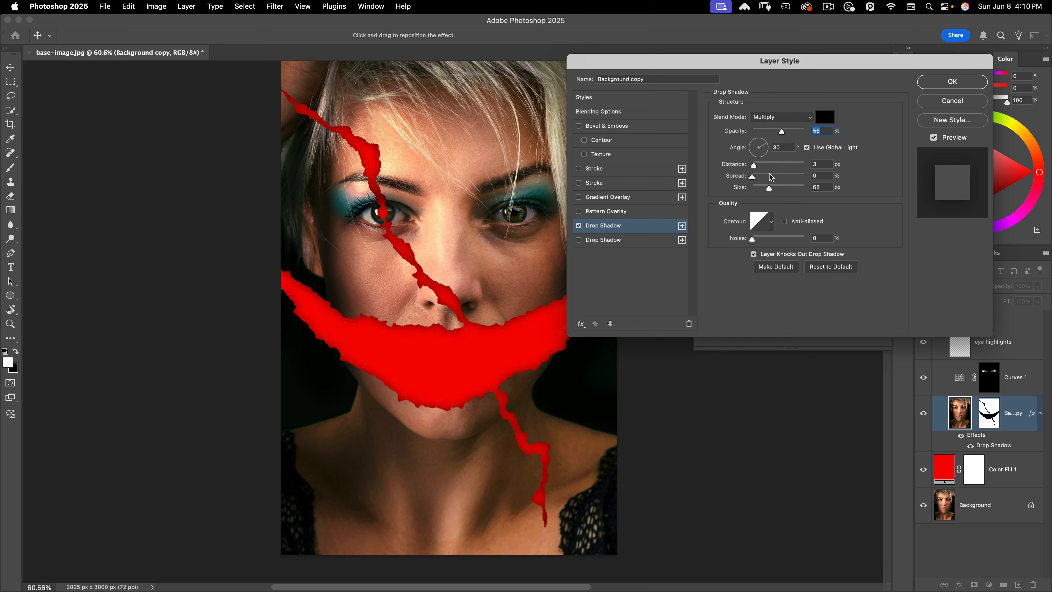
left_click(771, 178)
left_click(952, 81)
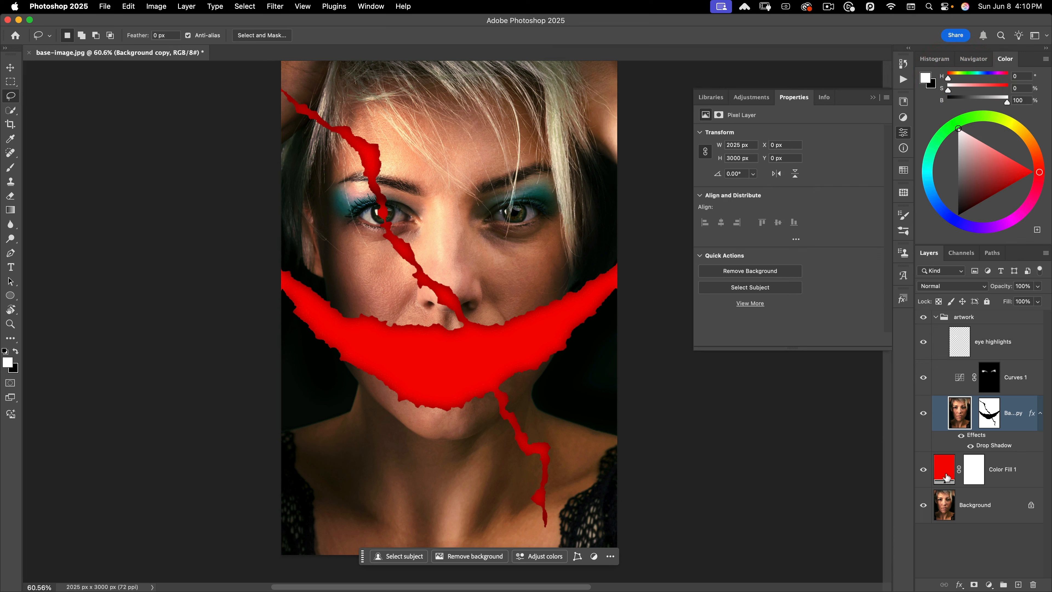
Step: Load the Background copy mask as a selection and create a layer named "drop shadow" above Color Fill 1
left_click(960, 415, "super")
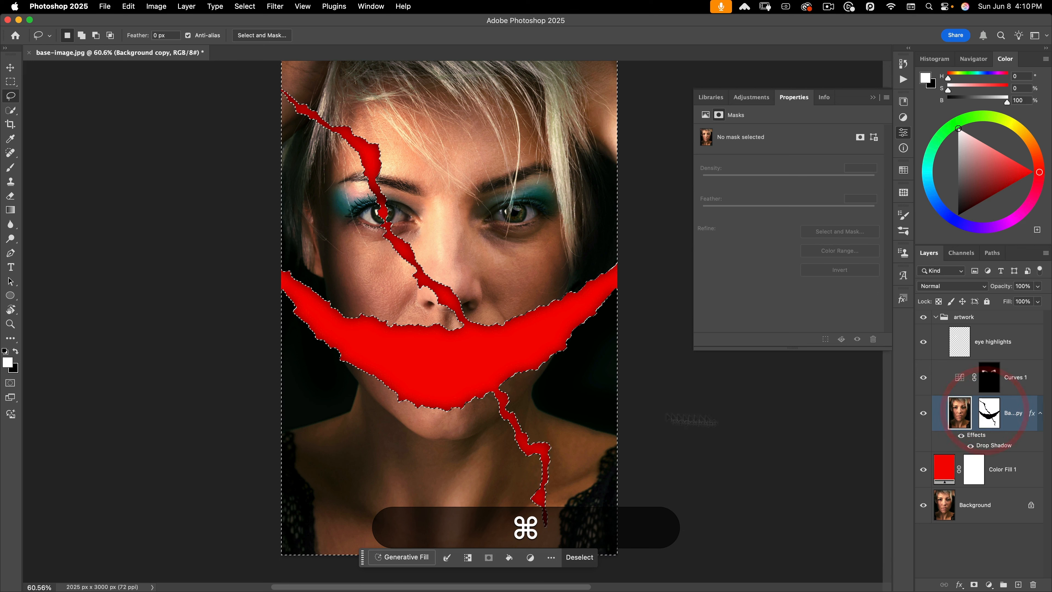
left_click(944, 476)
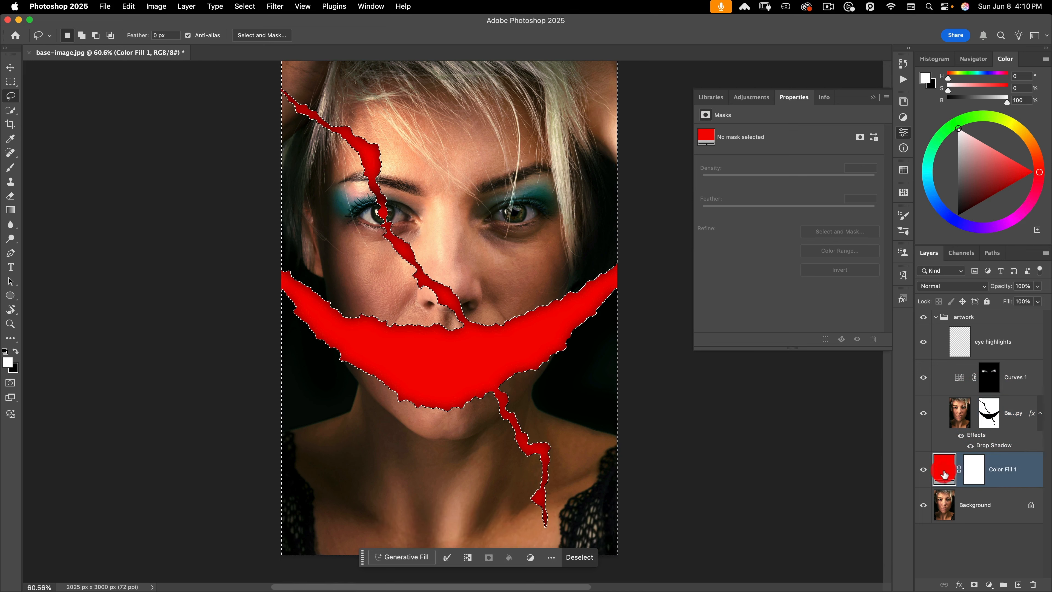
left_click(1018, 584)
double_click(971, 470)
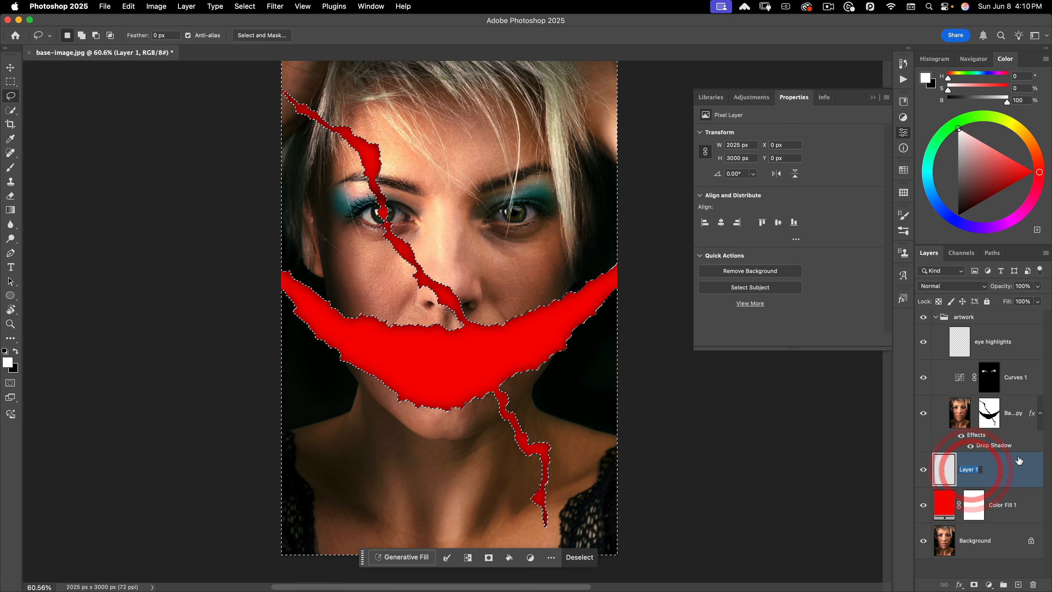
type("drop shadow")
key("Return")
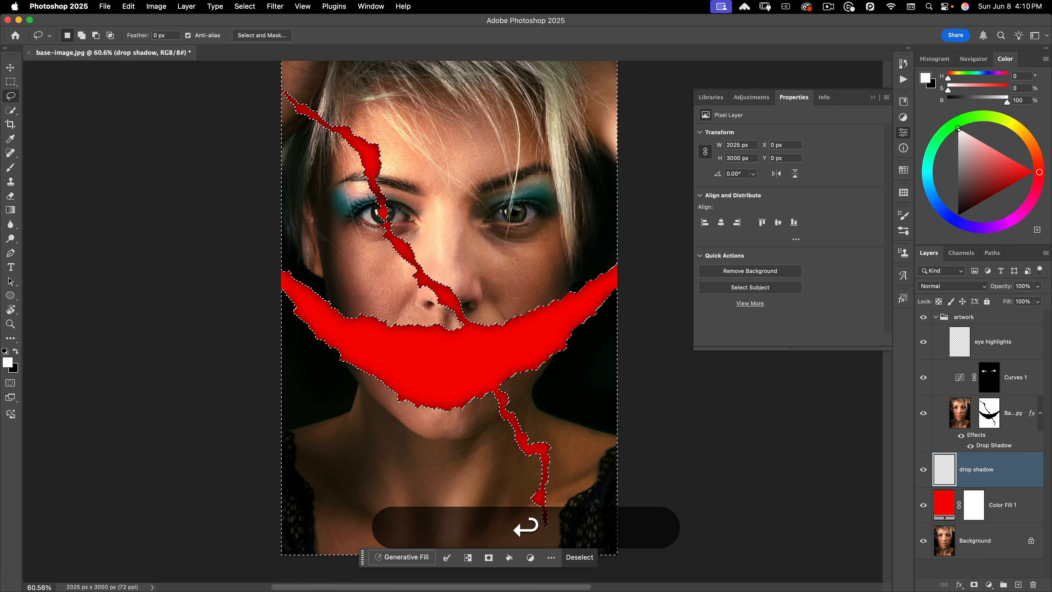
Step: Fill the selection on the drop shadow layer with black and deselect
key("d")
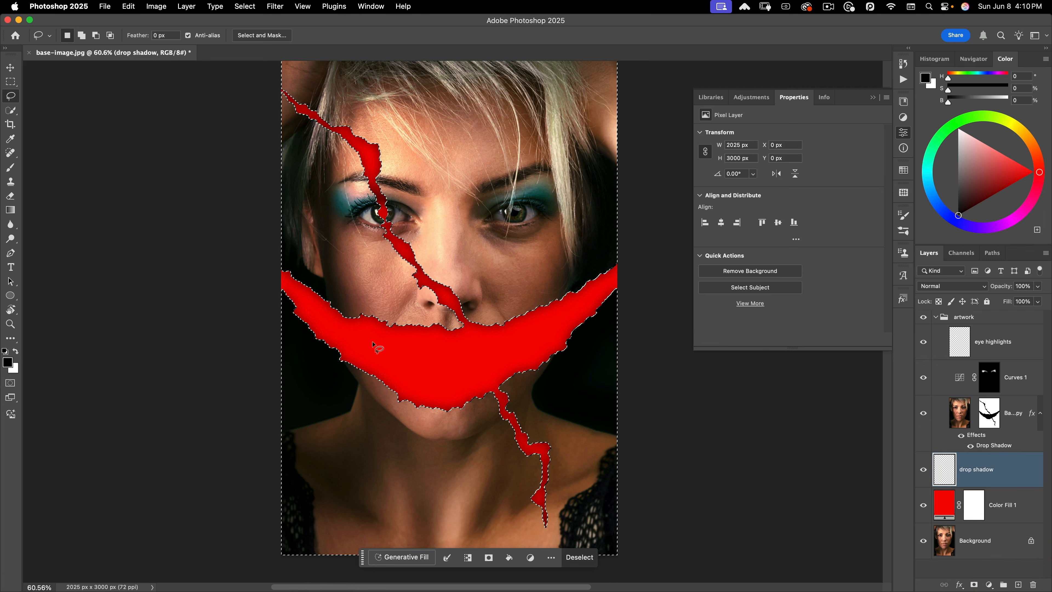
key("alt+BackSpace")
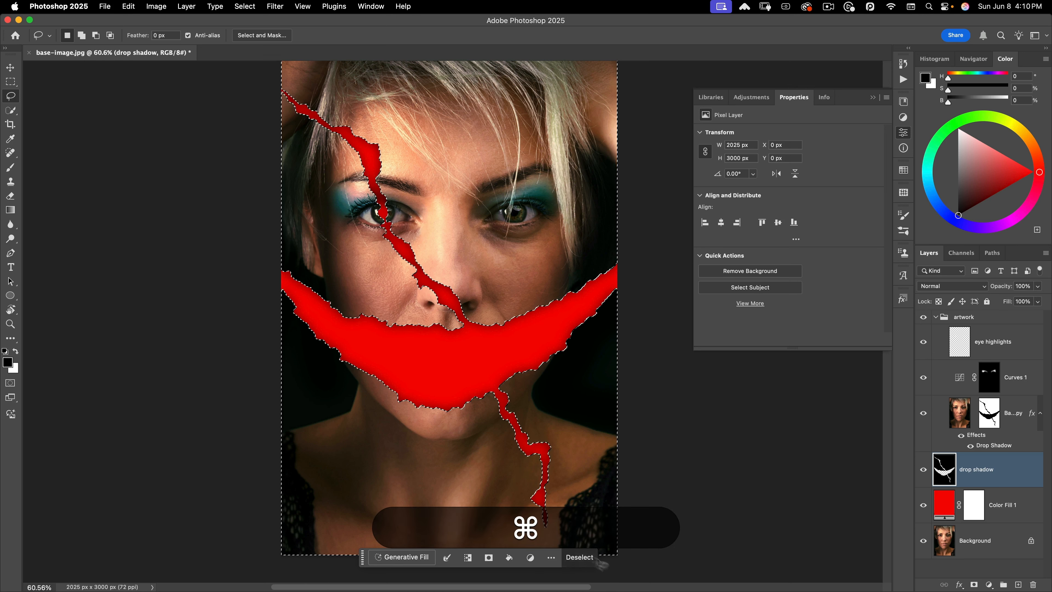
left_click(578, 557)
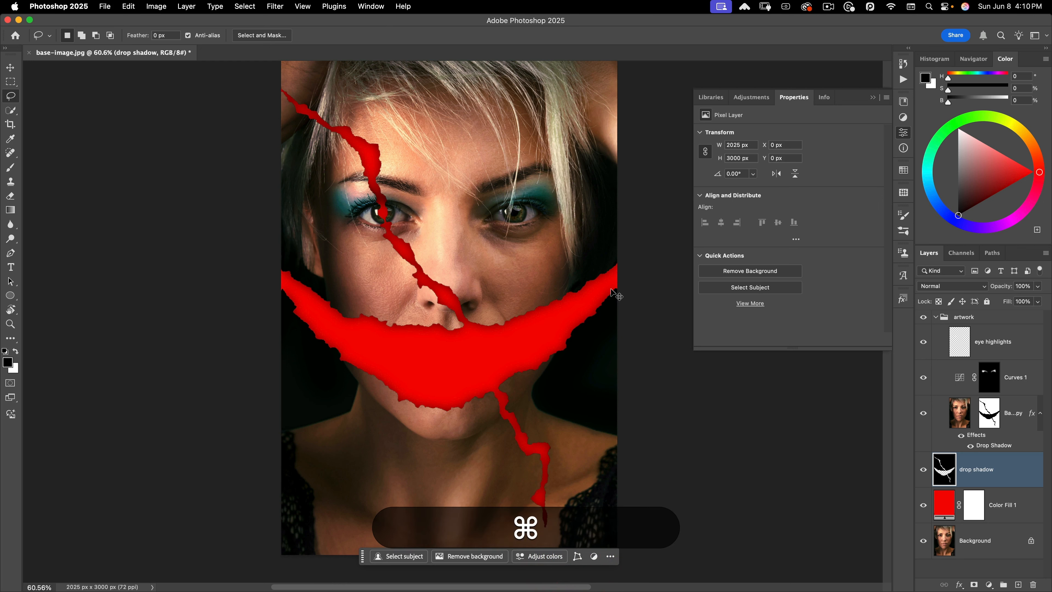
Step: Free Transform the drop shadow layer, extending its bottom and left edges to scale it to 101.19%
key("cmd+t")
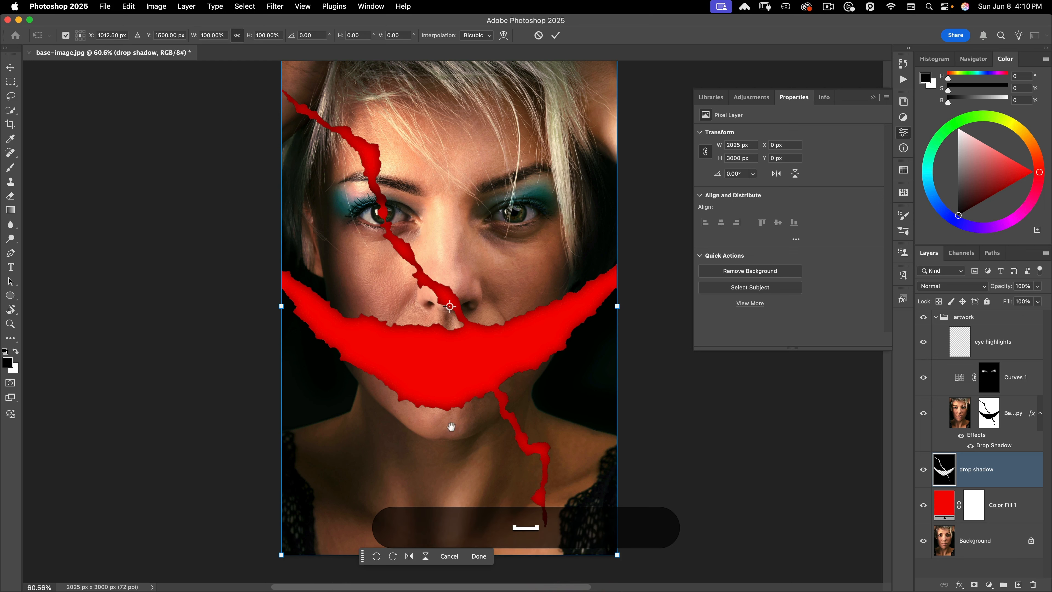
left_click_drag(462, 482, 468, 436)
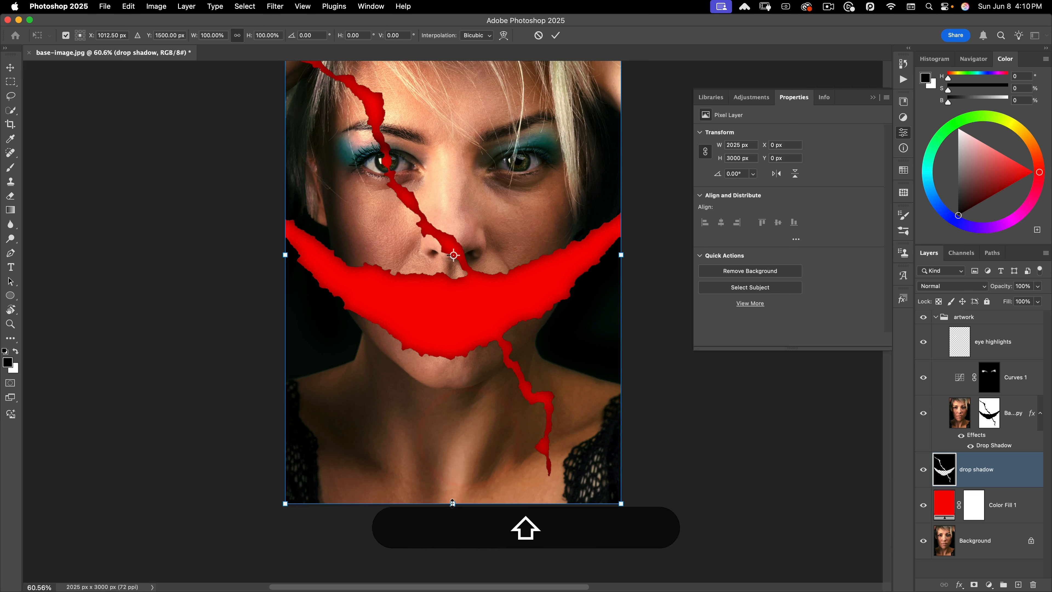
left_click_drag(452, 503, 453, 508)
left_click_drag(285, 258, 283, 258)
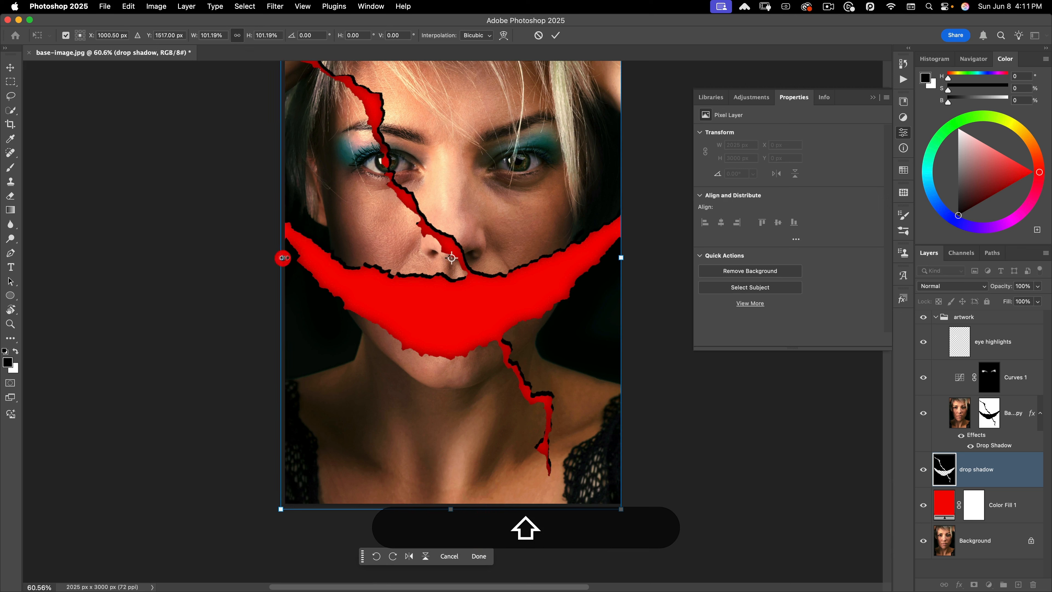
Step: Warp the drop shadow upward slightly at both ends of the smile tear and commit the transformation
left_click(505, 37)
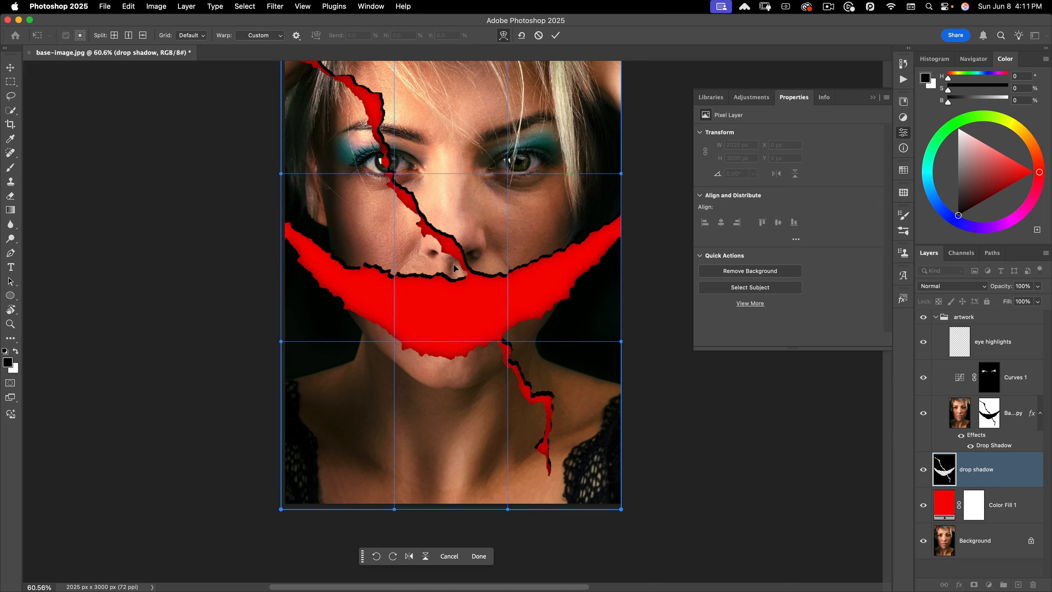
left_click_drag(454, 269, 453, 268)
left_click_drag(287, 238, 287, 232)
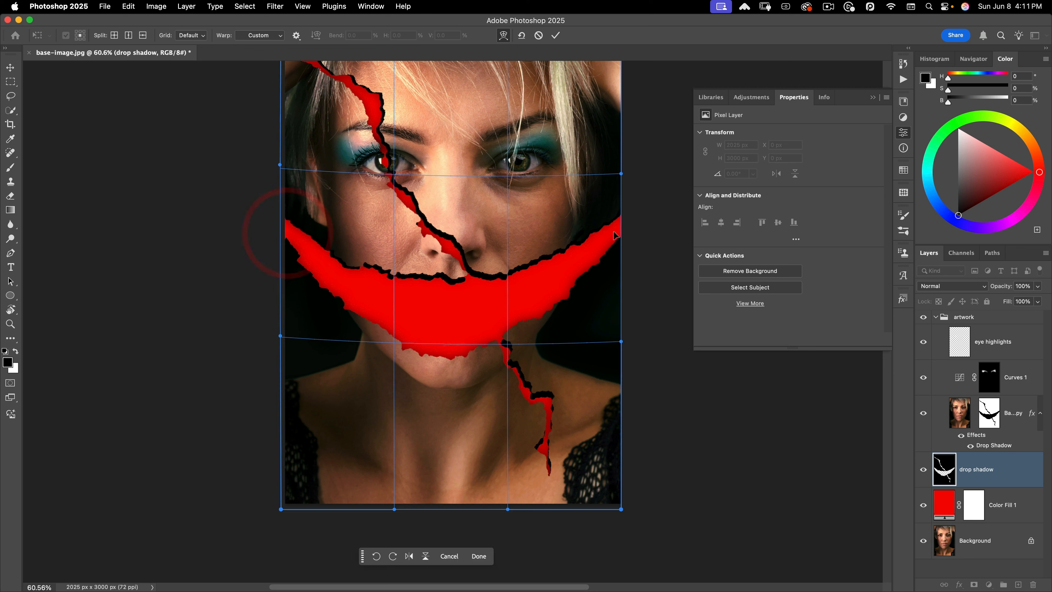
left_click_drag(614, 227, 614, 224)
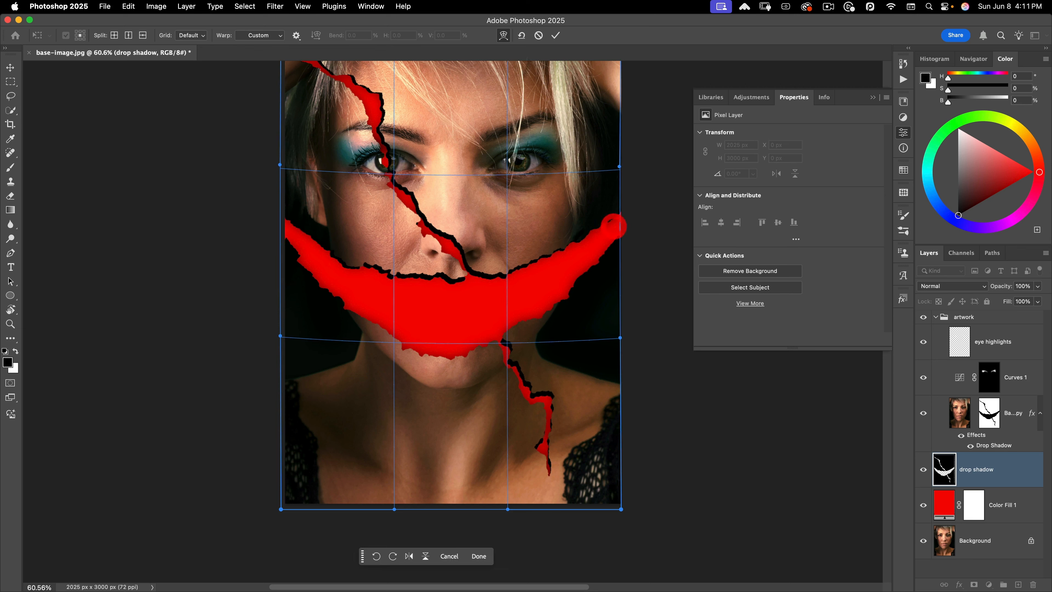
left_click(620, 218)
left_click(556, 35)
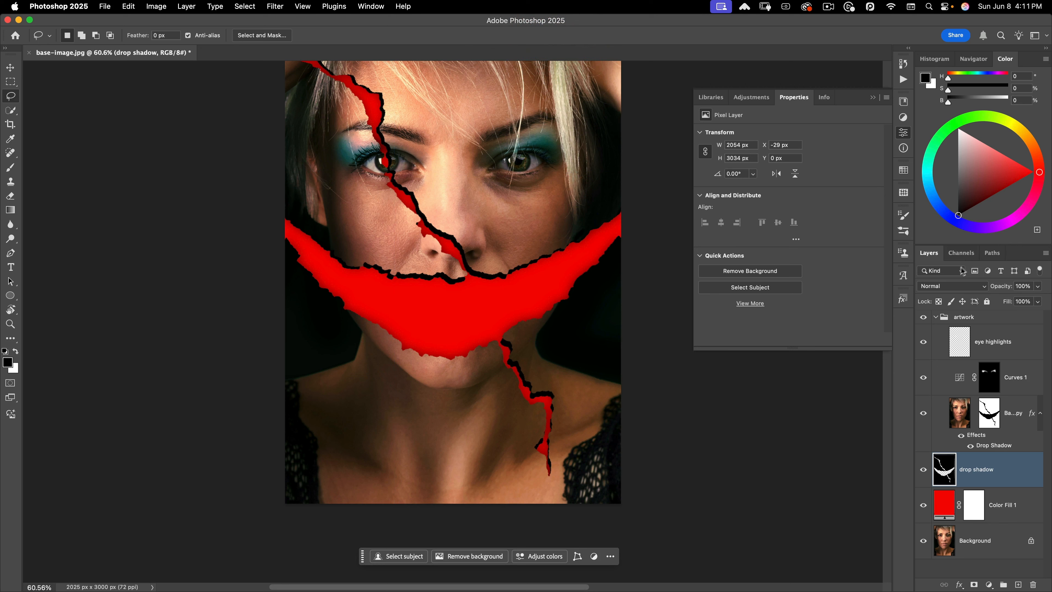
Step: Set the drop shadow layer's blending mode to Multiply and apply a Gaussian Blur with a 4-pixel radius
left_click(950, 289)
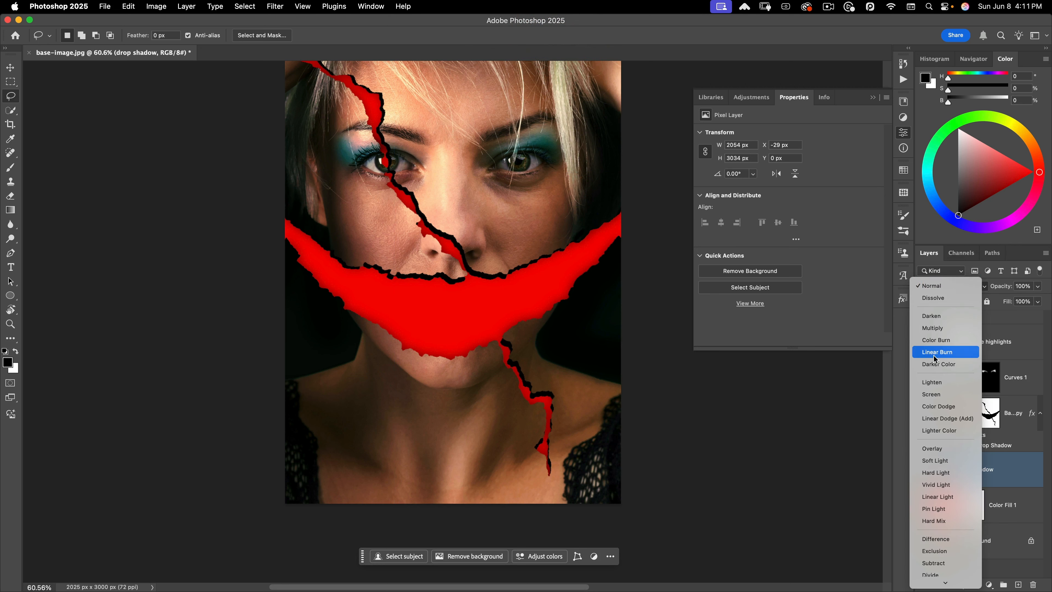
left_click(933, 327)
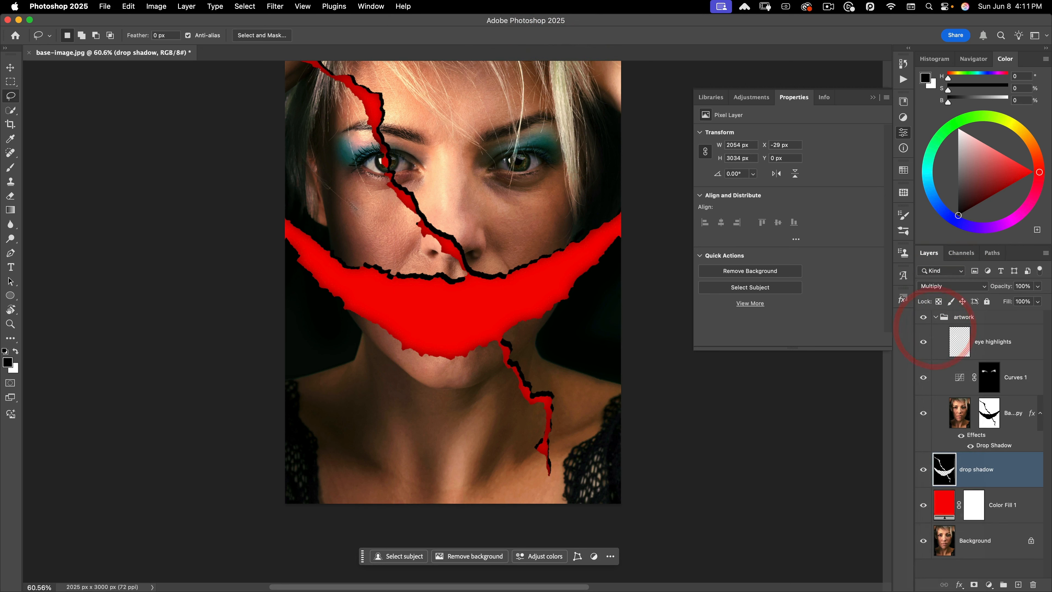
left_click(275, 6)
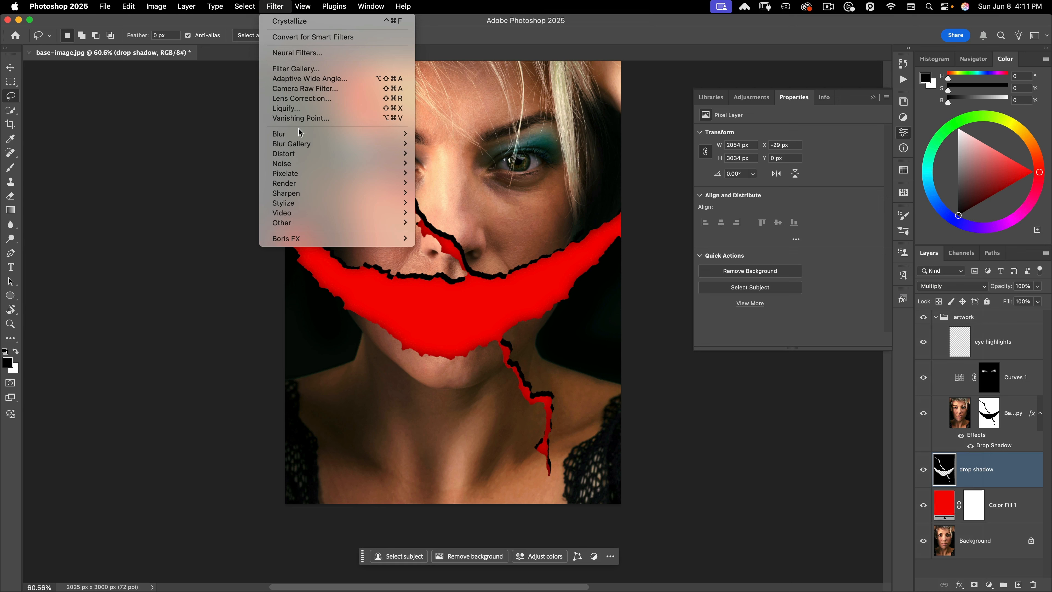
mouse_move(301, 137)
left_click(451, 173)
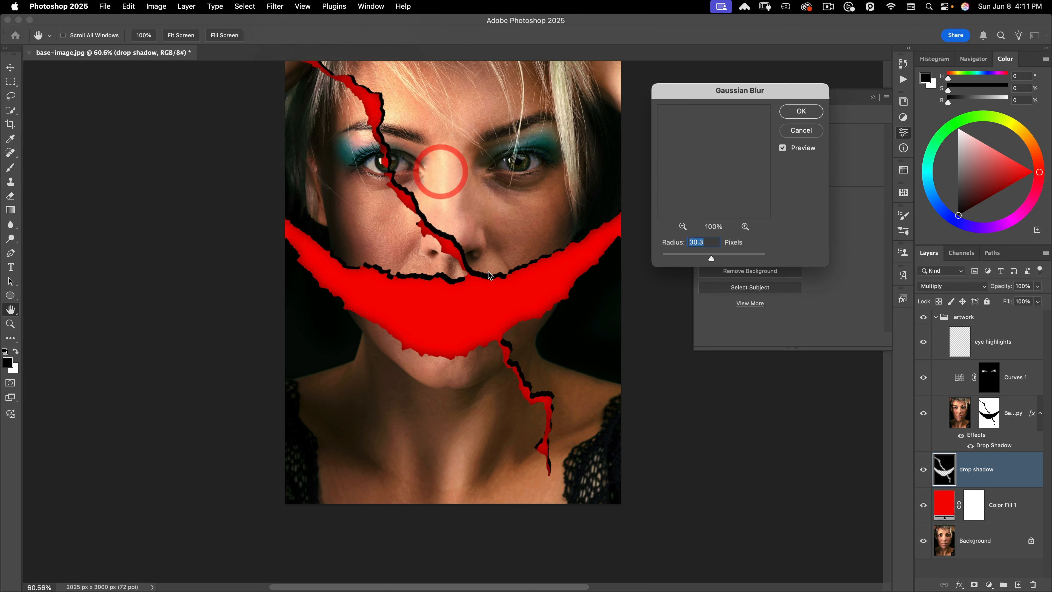
left_click_drag(693, 258, 687, 258)
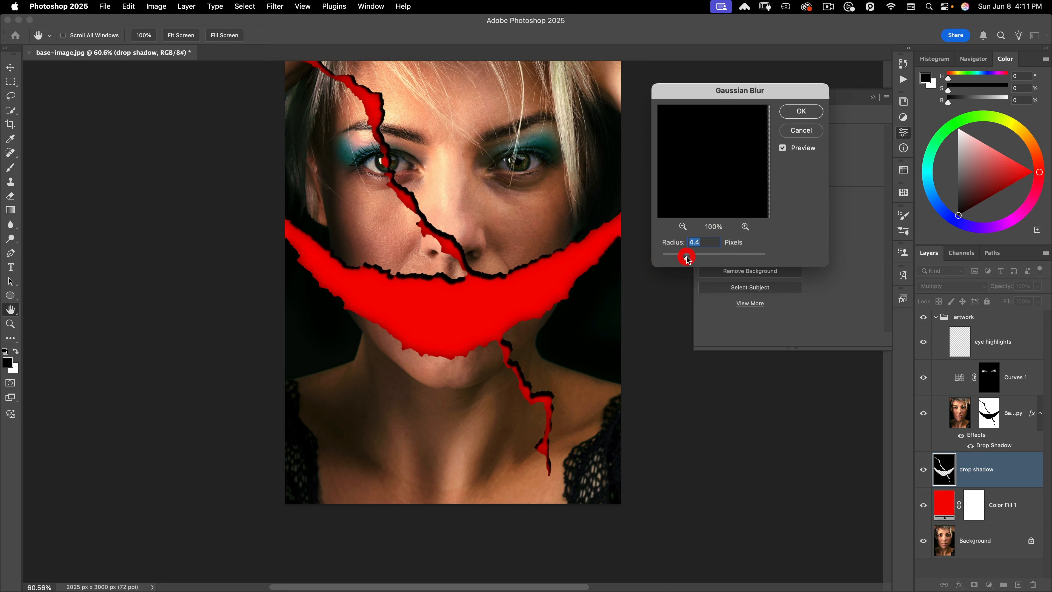
left_click(627, 233)
type("4")
left_click(800, 111)
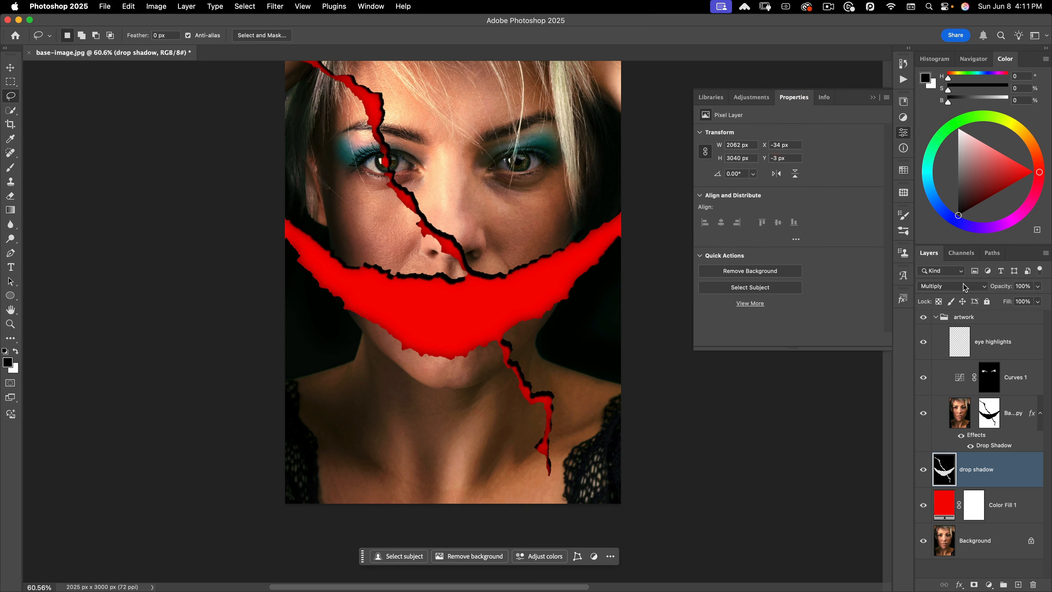
Step: Reduce the drop shadow layer's opacity to 29%
left_click_drag(998, 286, 964, 292)
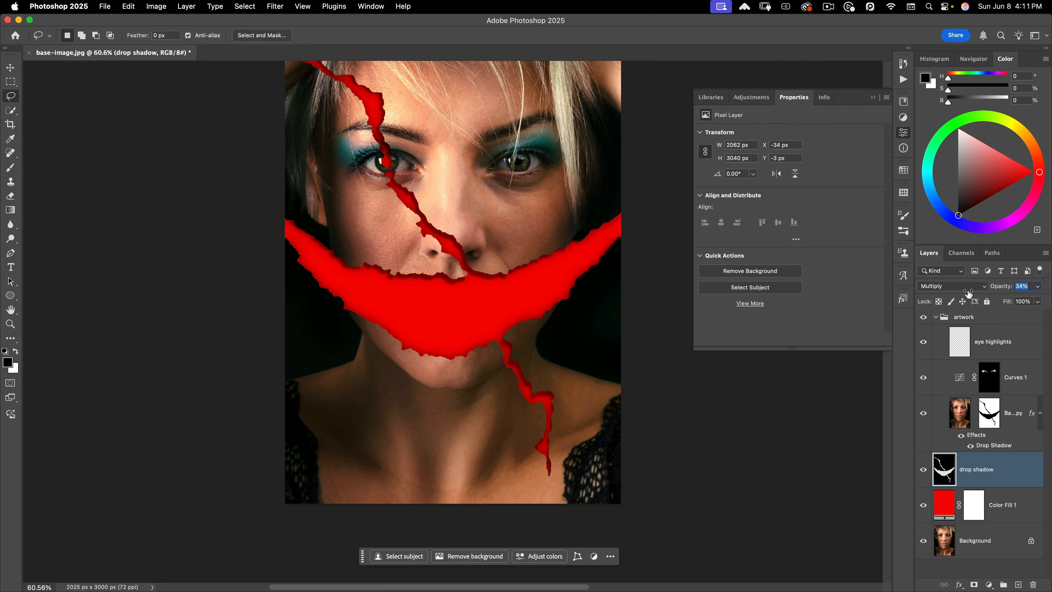
left_click_drag(965, 292, 965, 293)
Step: Load the Background copy mask as a selection and subtract everything below the middle of the smile with the Lasso
key("super")
left_click(988, 419, "super")
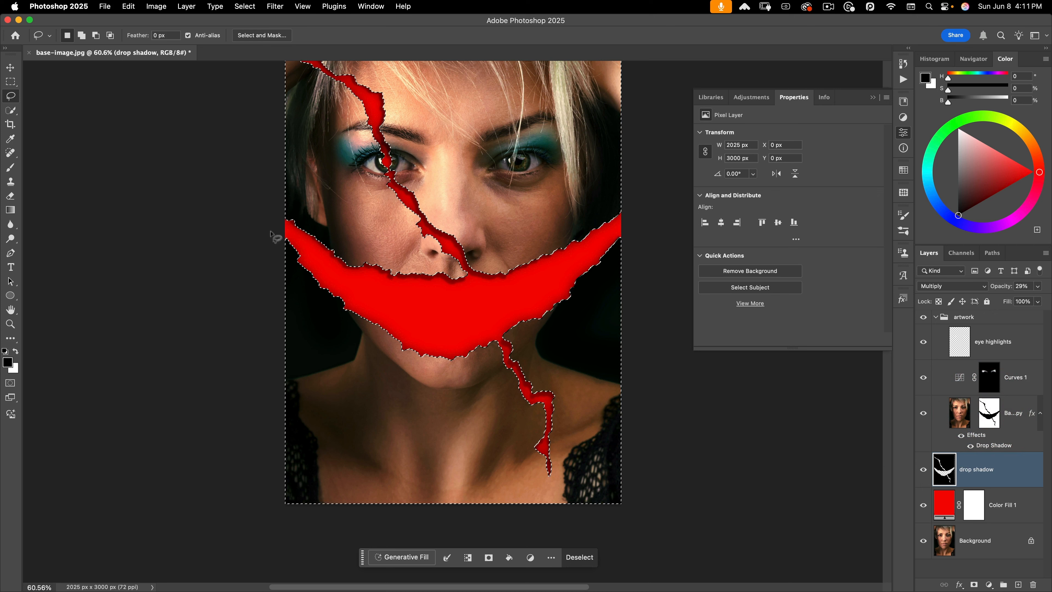
key("alt")
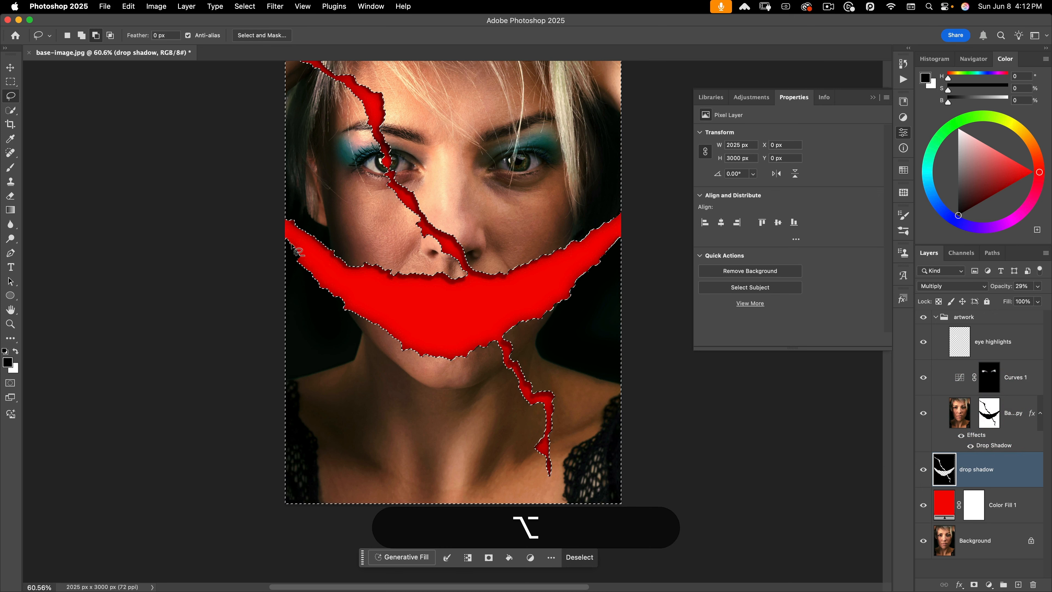
left_click_drag(275, 228, 295, 235)
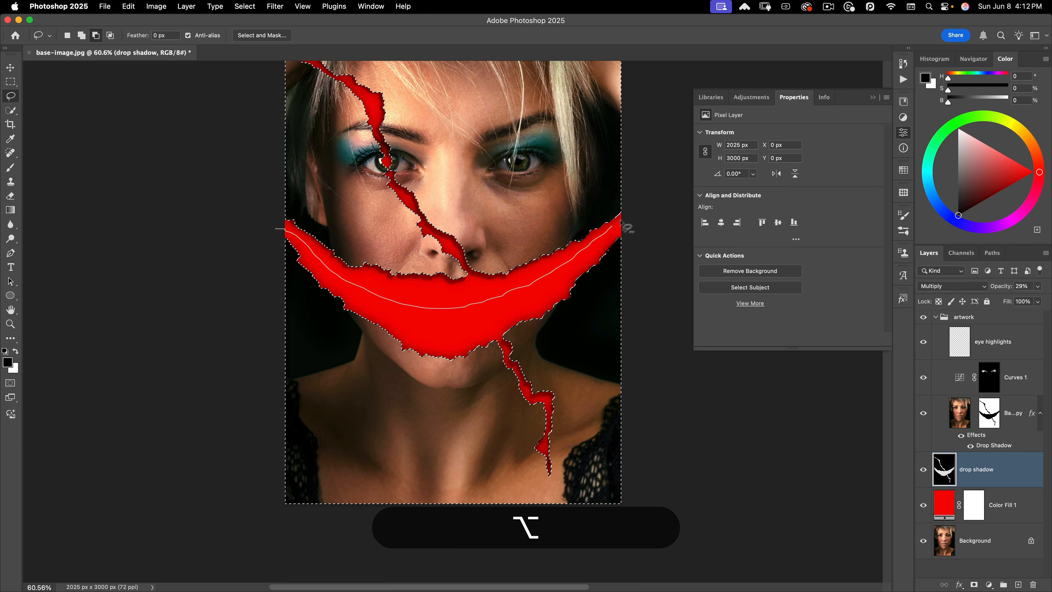
left_click_drag(663, 481, 449, 564)
left_click_drag(213, 493, 212, 481)
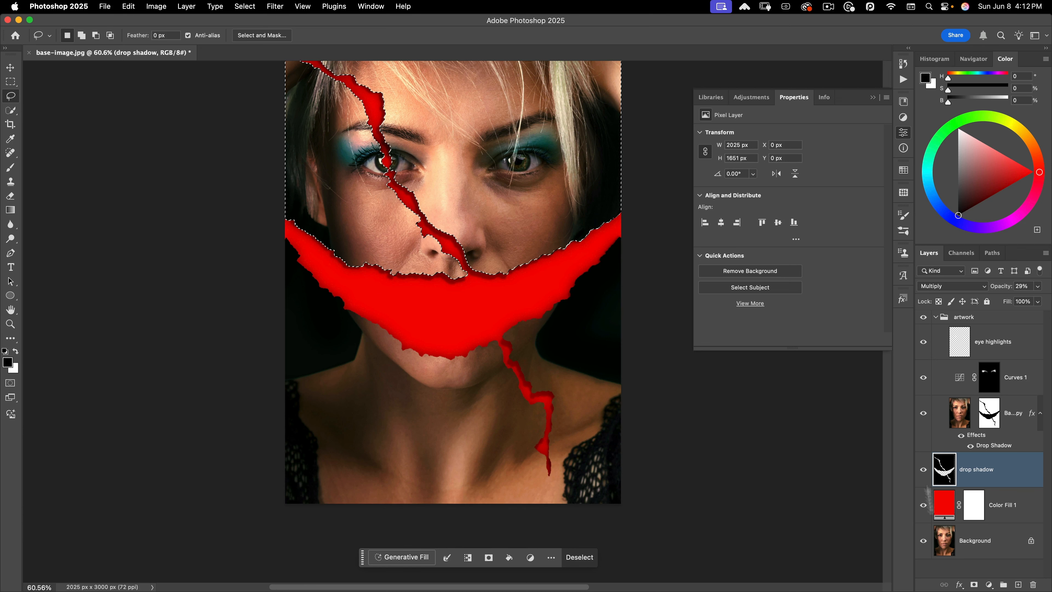
Step: Create a layer named "hard shadow" above drop shadow, fill the selection with black and deselect
left_click(1018, 584)
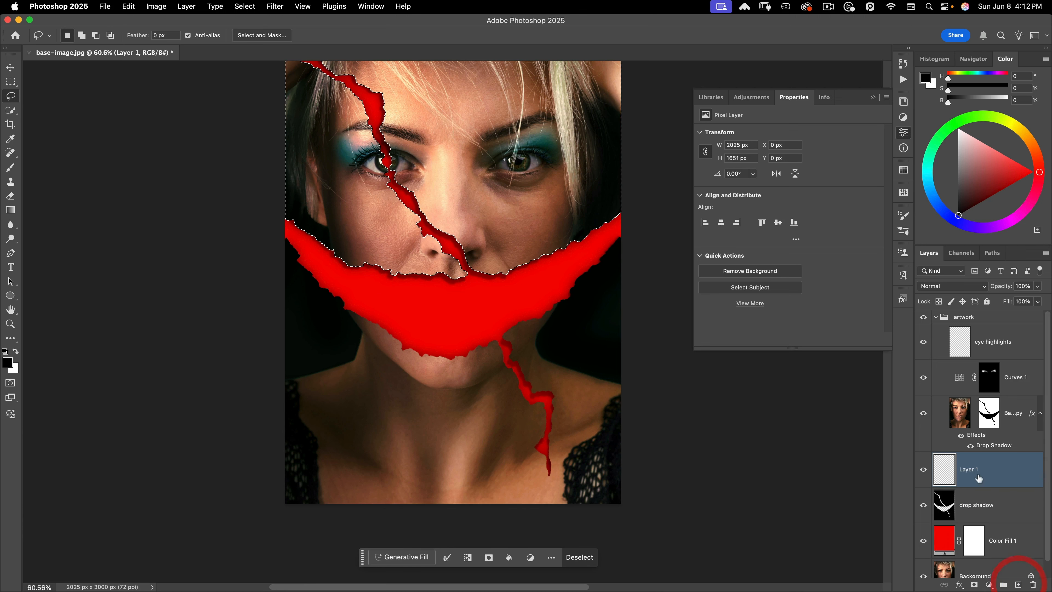
double_click(967, 469)
type("ha")
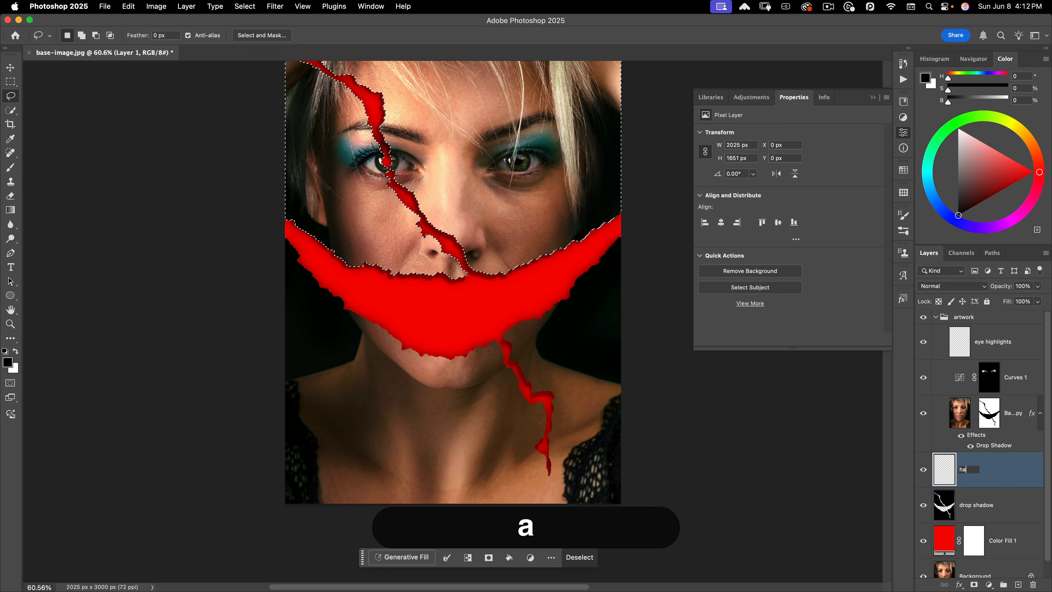
type("rd shadow")
key("Return")
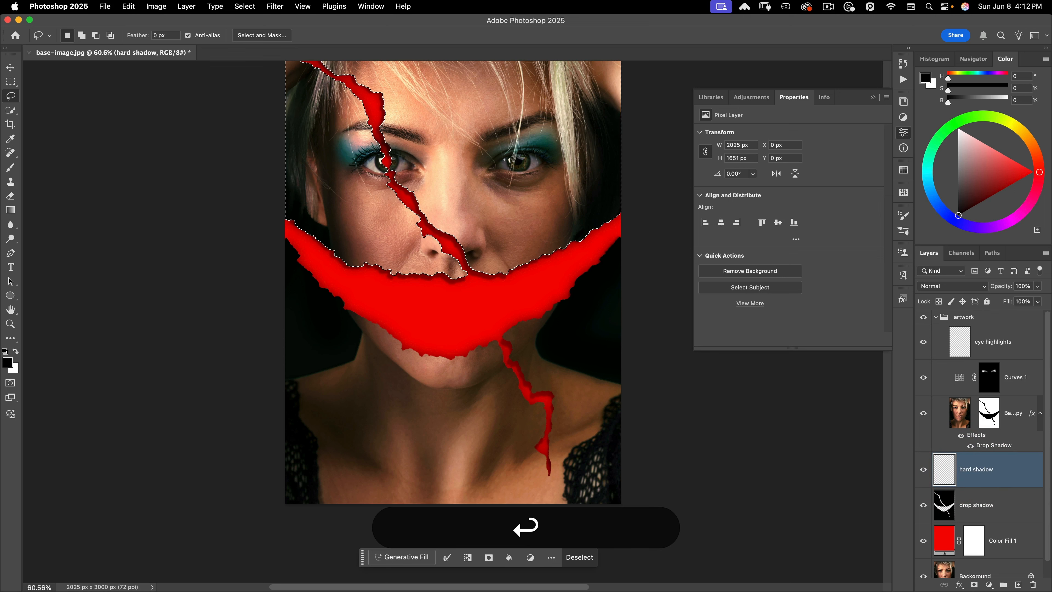
key("alt+BackSpace")
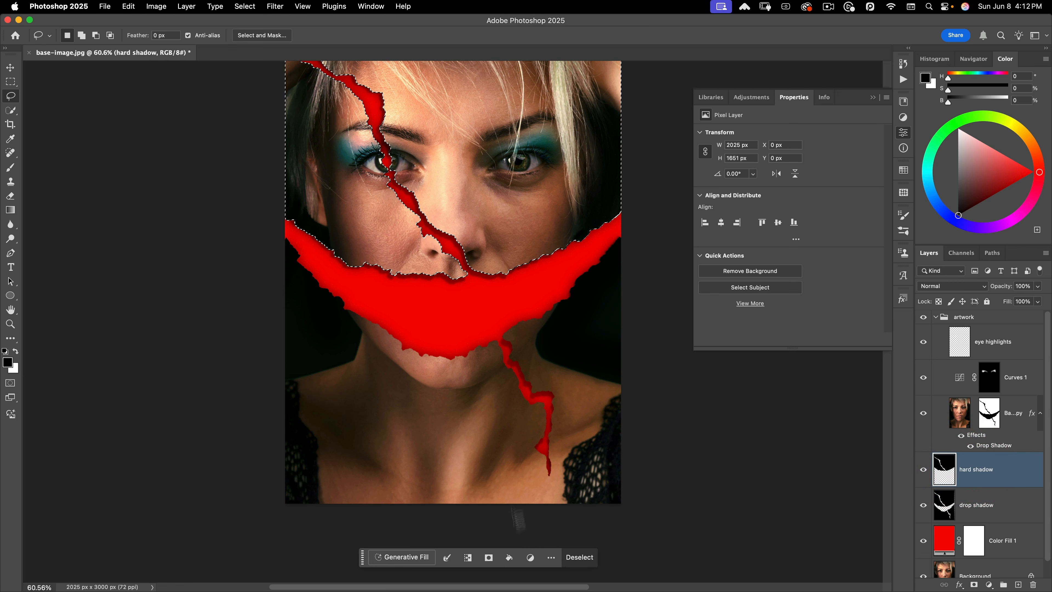
left_click(580, 559)
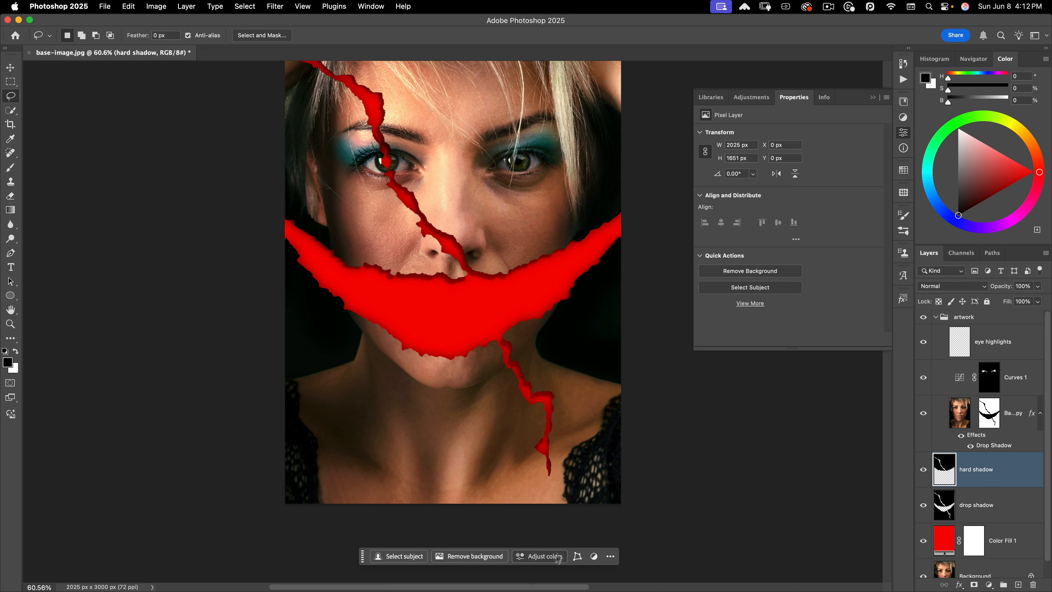
Step: Warp the hard shadow layer downward in the middle so it extends below the smile tear's upper edge
key("super+t")
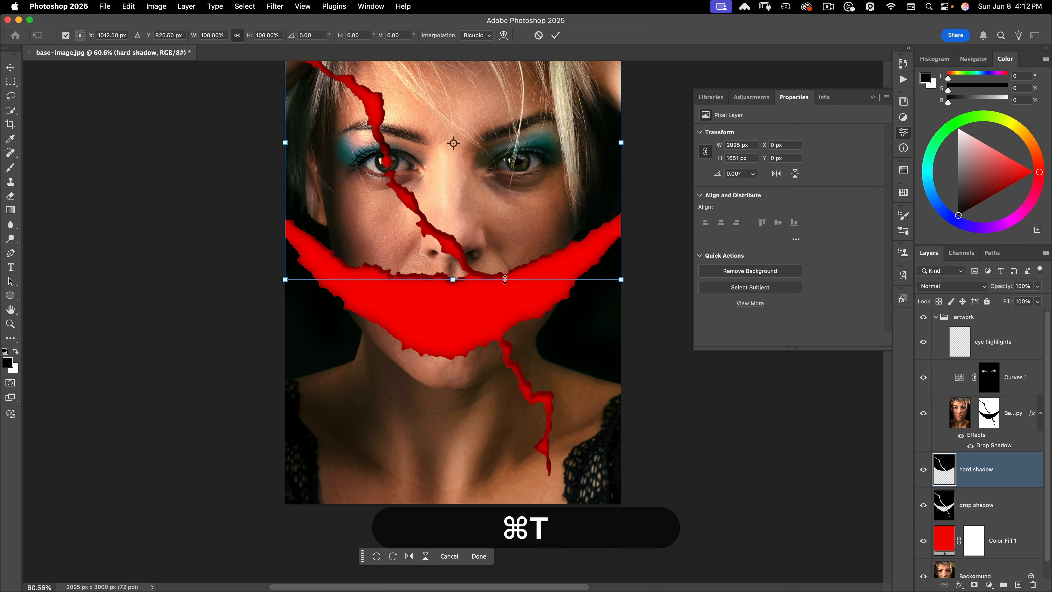
left_click(506, 38)
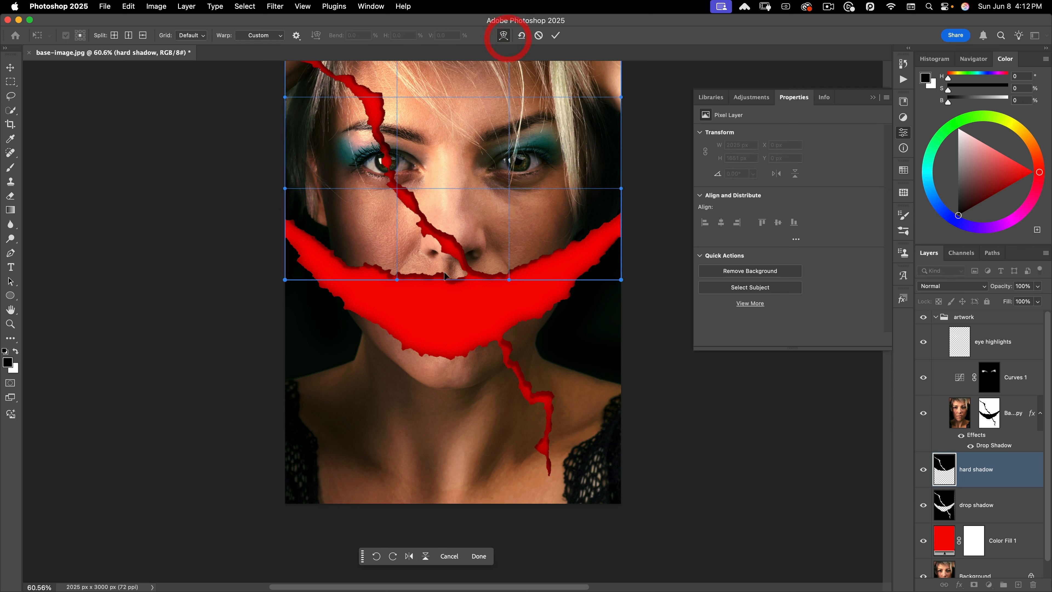
left_click_drag(457, 269, 458, 277)
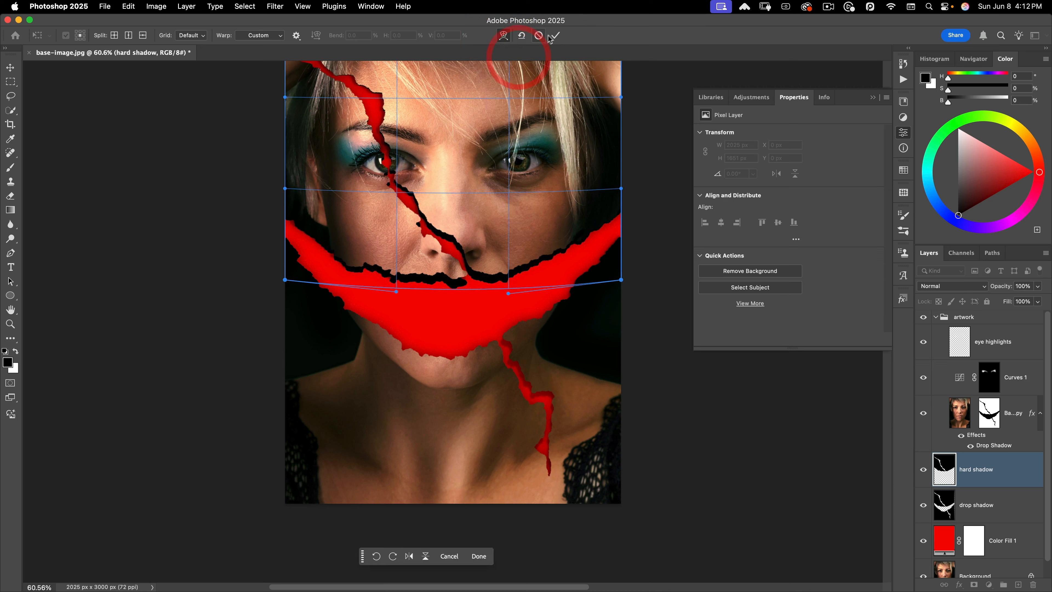
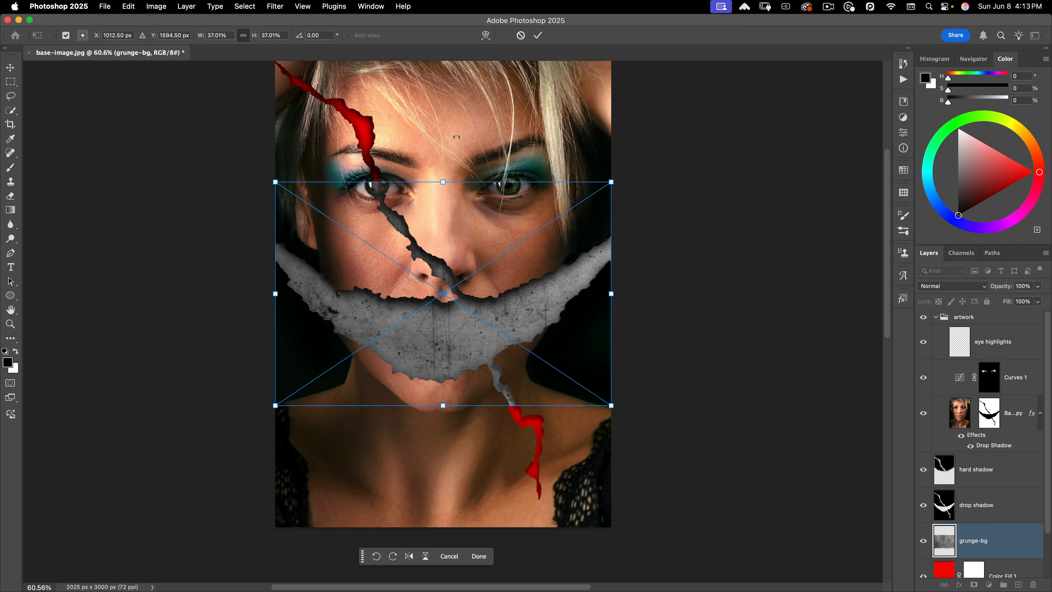
Step: Rotate the grunge-bg texture 90 degrees, scale it up to cover the whole portrait and commit the placement
scroll(449, 135, "down", 3)
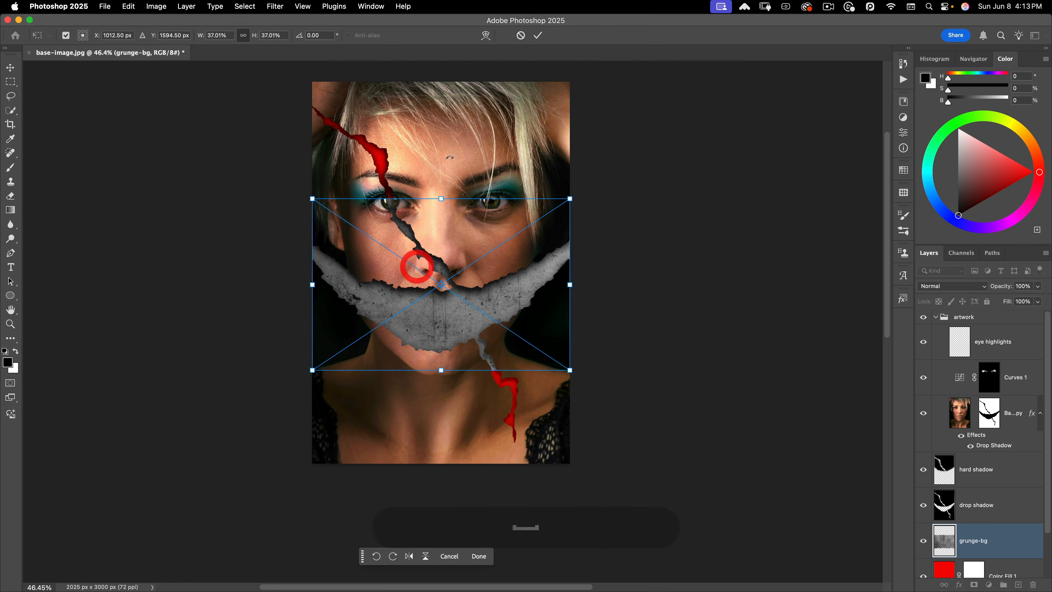
left_click_drag(449, 137, 577, 254)
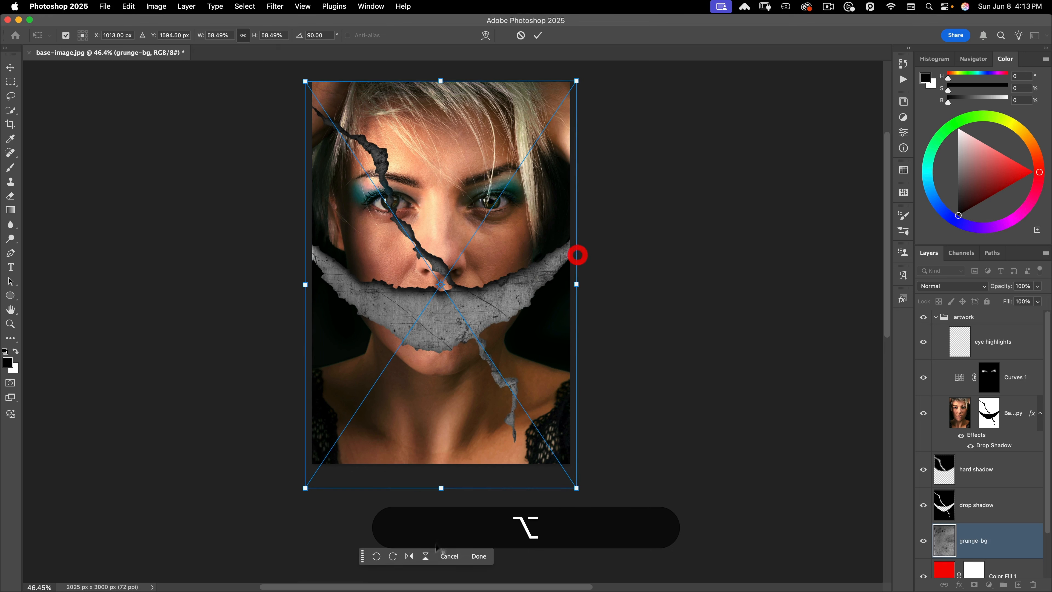
left_click_drag(434, 490, 439, 467)
double_click(440, 429)
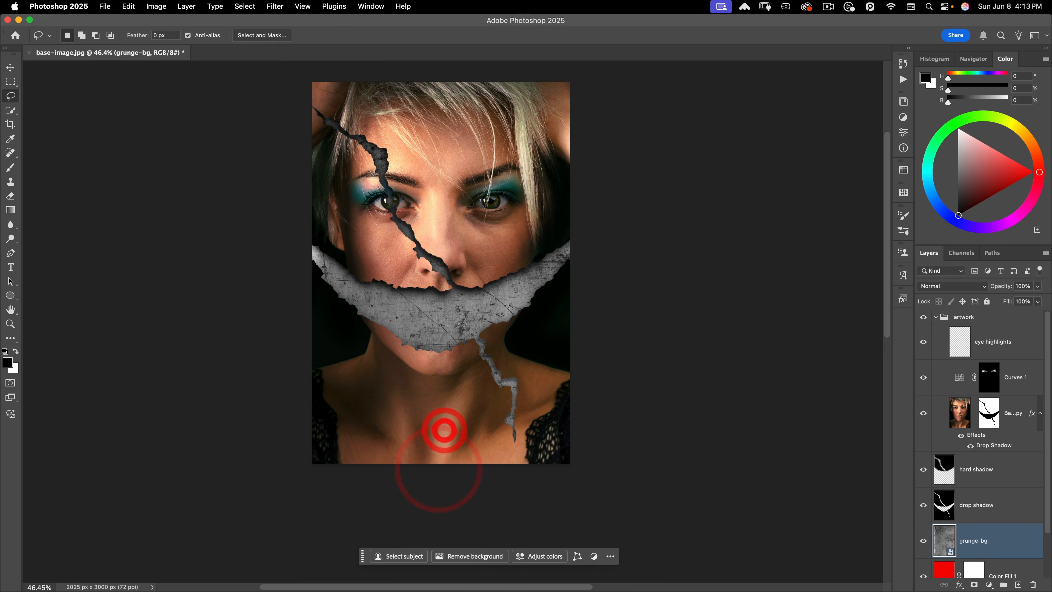
Step: Set the grunge-bg layer's blending mode to Multiply
left_click(948, 286)
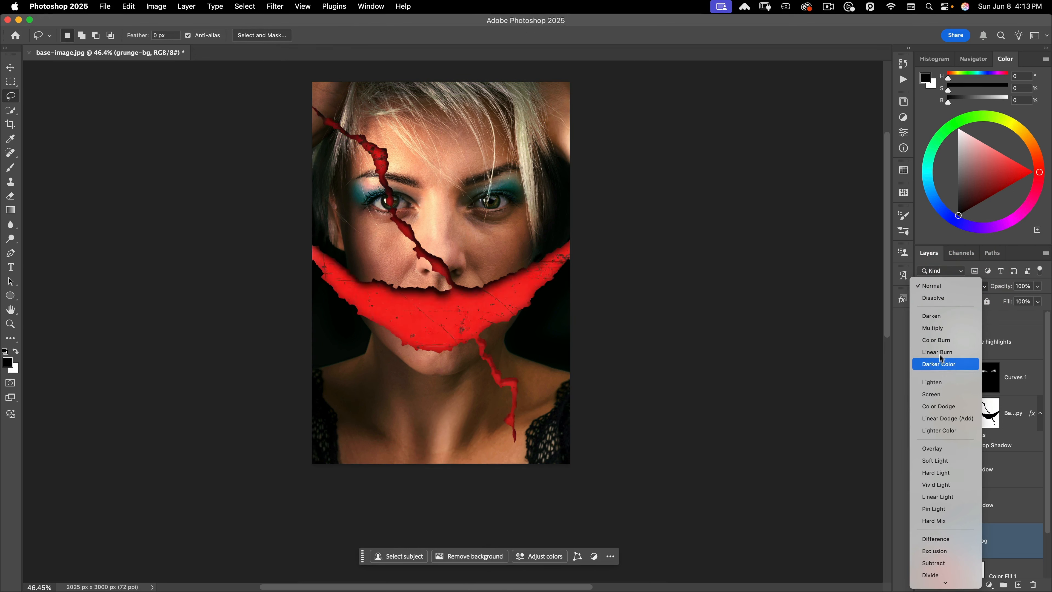
left_click(935, 328)
left_click_drag(410, 389, 422, 357)
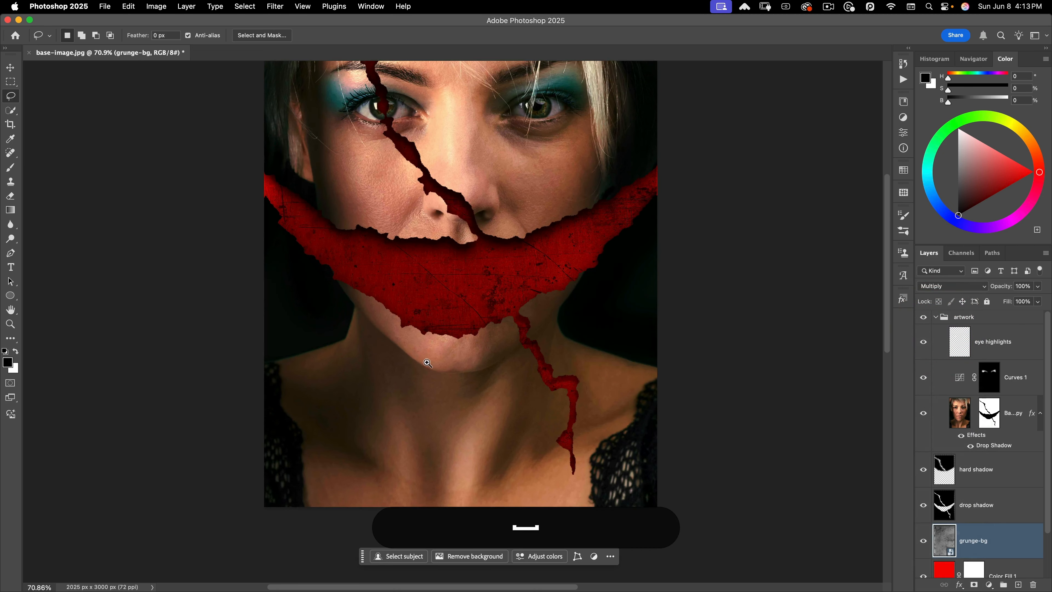
Step: Brighten the grunge-bg layer with Curves by setting the white point to input 130, output 255
key("super+m")
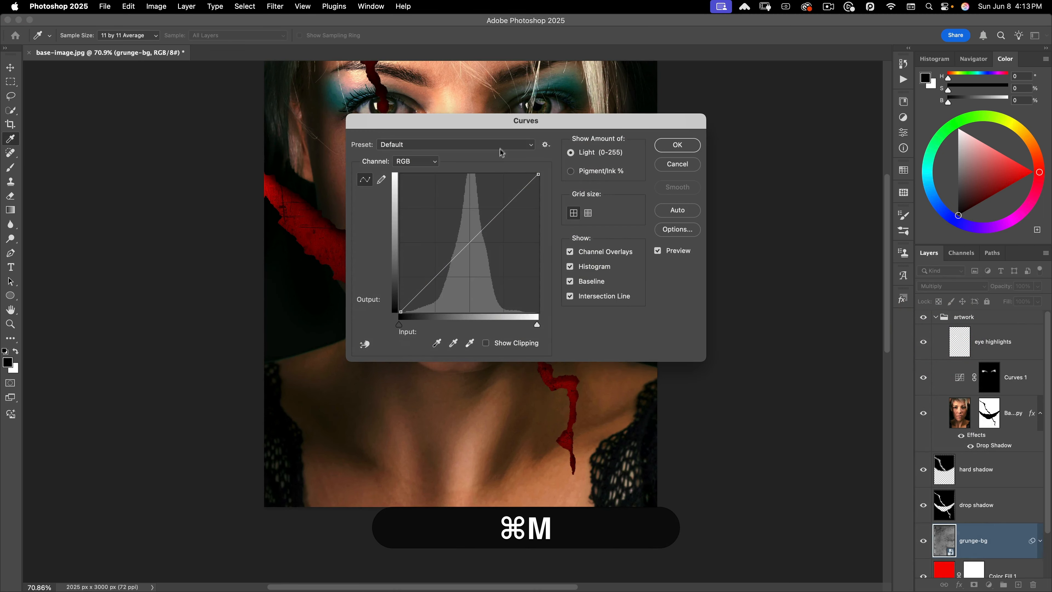
left_click_drag(501, 123, 814, 163)
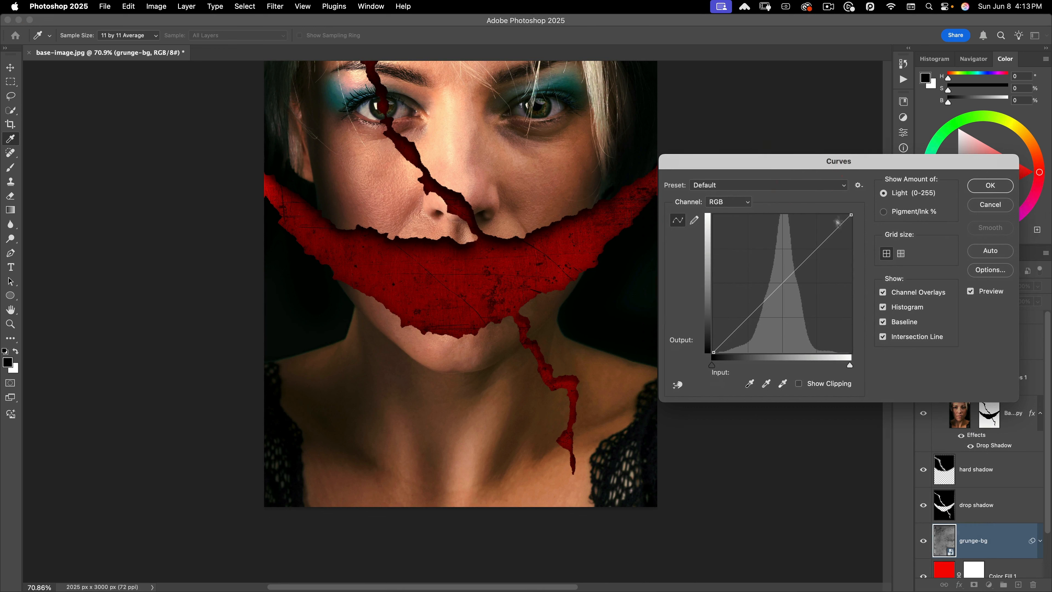
left_click_drag(852, 367, 782, 354)
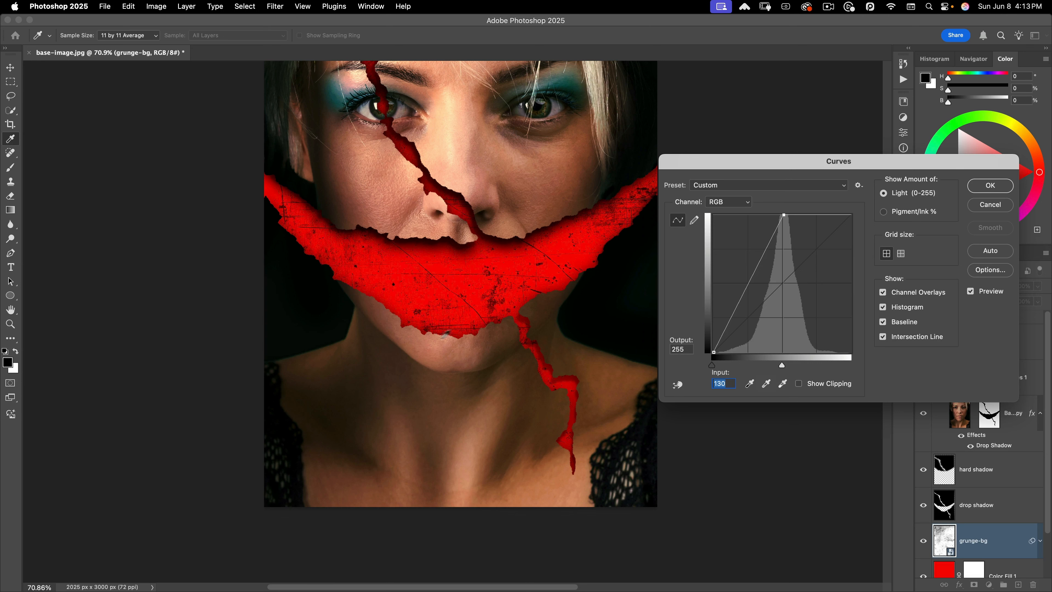
scroll(443, 344, "up", 5)
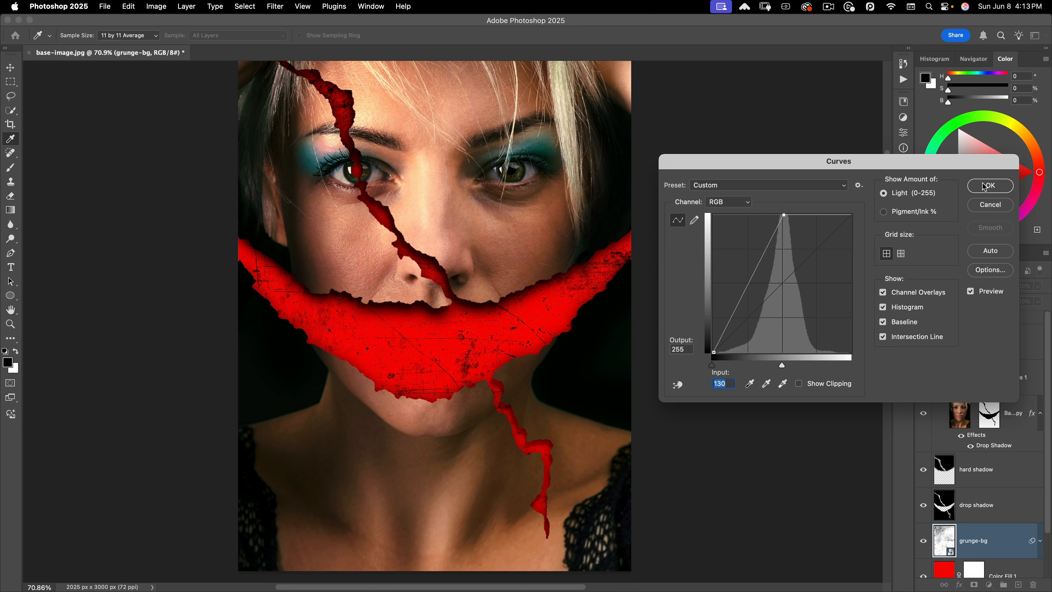
left_click(988, 186)
key("l")
scroll(415, 306, "down", 3)
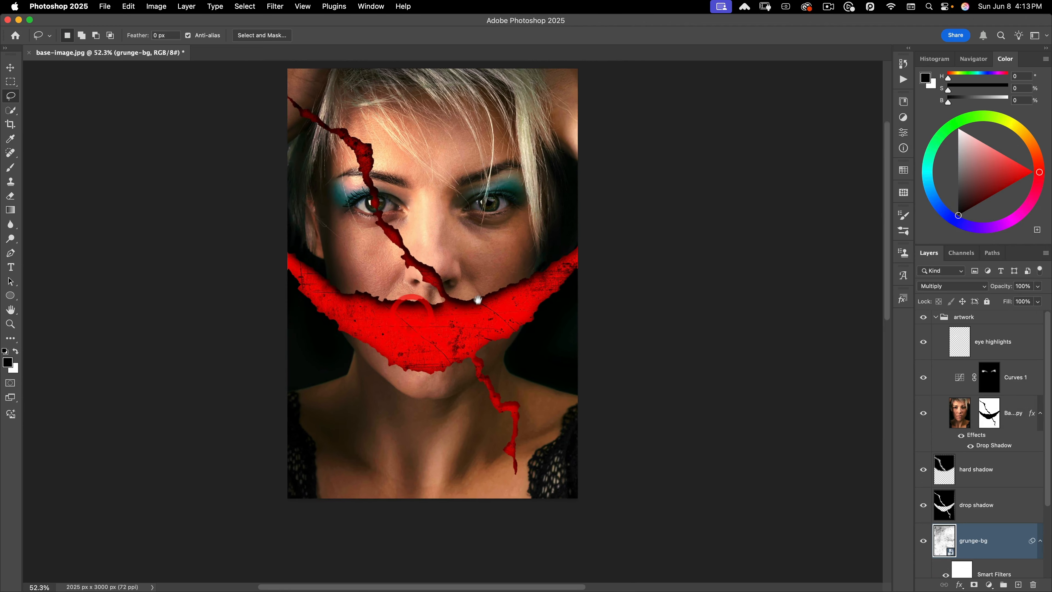
scroll(477, 299, "up", 2)
key("super+space")
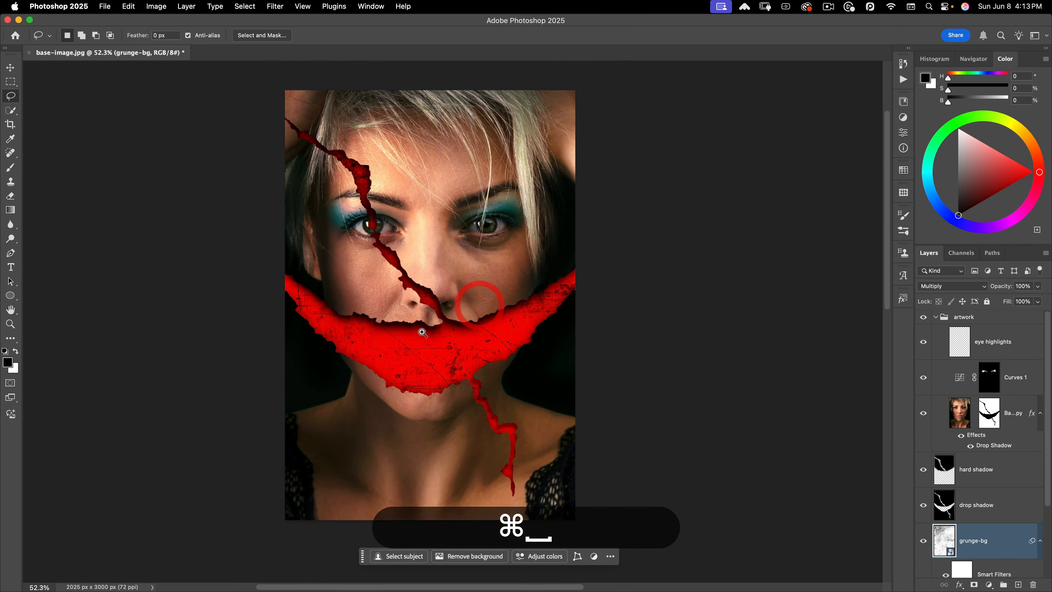
left_click_drag(422, 332, 421, 332)
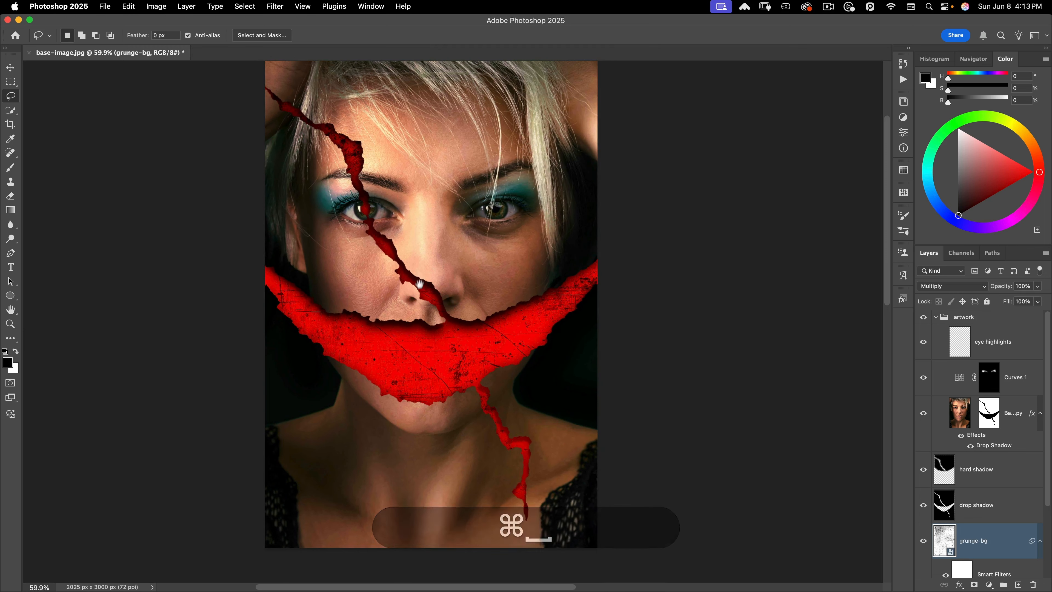
left_click_drag(420, 279, 418, 305)
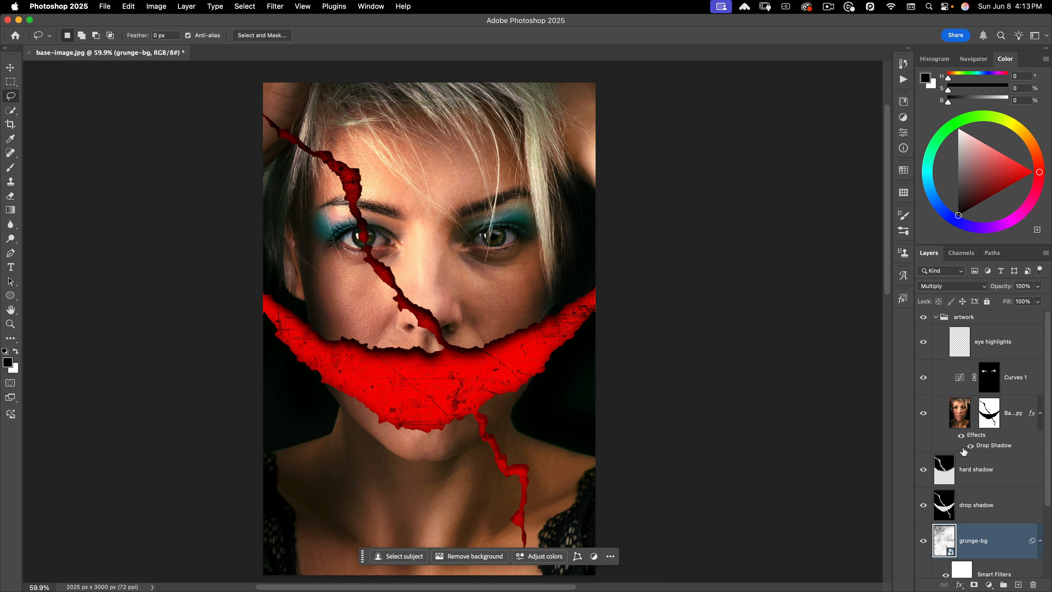
Step: Place Texturelabs_Paper_364L.jpg as an embedded layer directly above the masked portrait layer
left_click(957, 417)
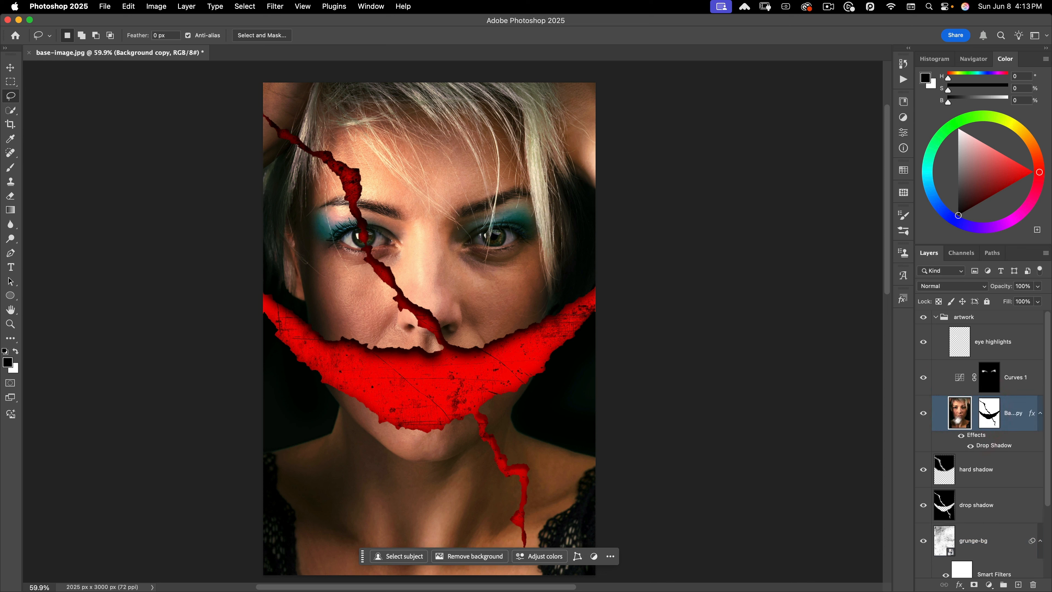
left_click(104, 7)
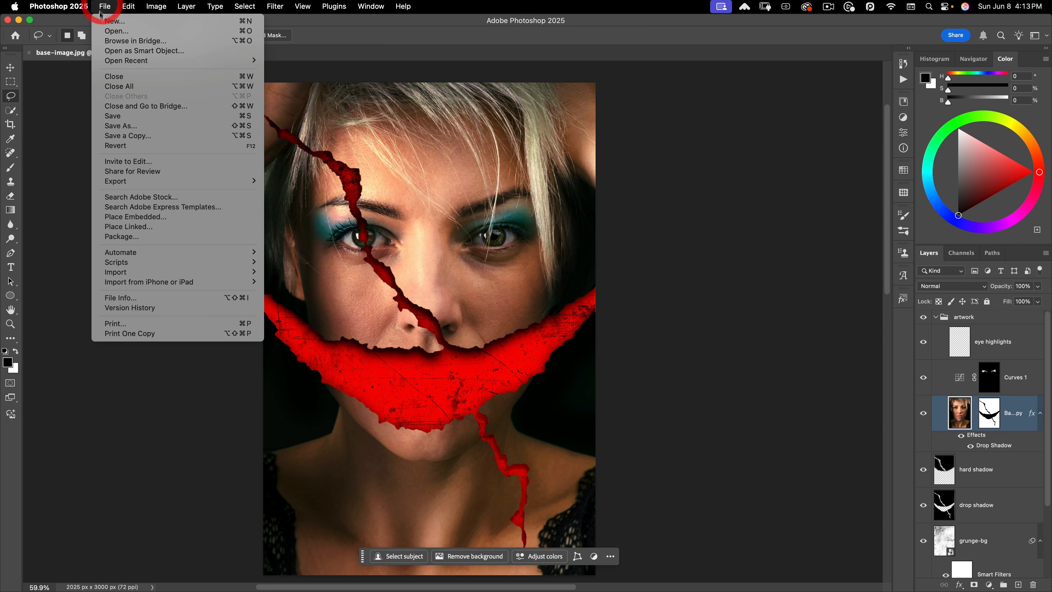
left_click(99, 214)
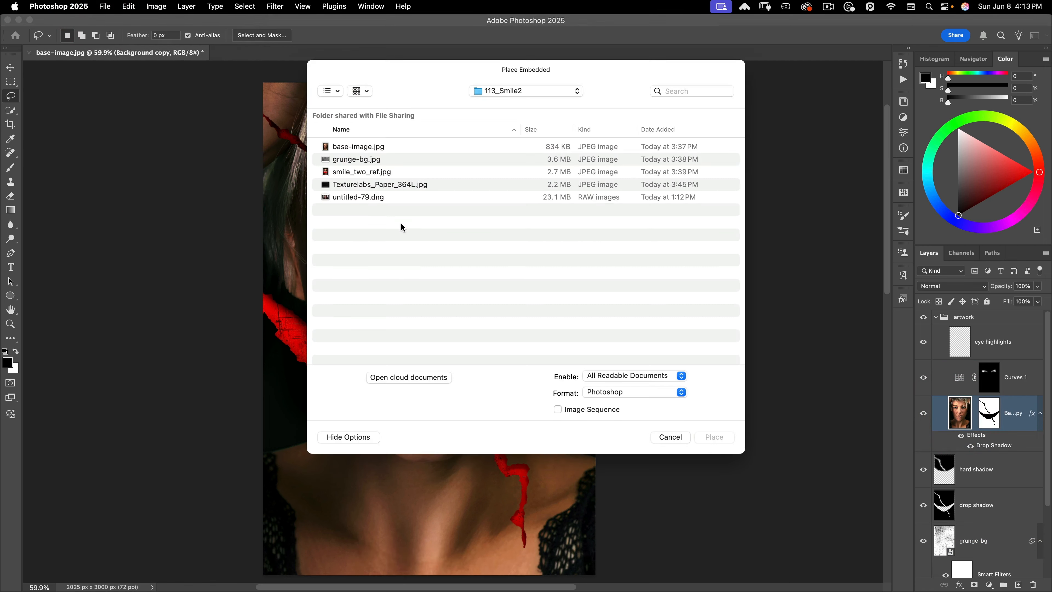
double_click(341, 185)
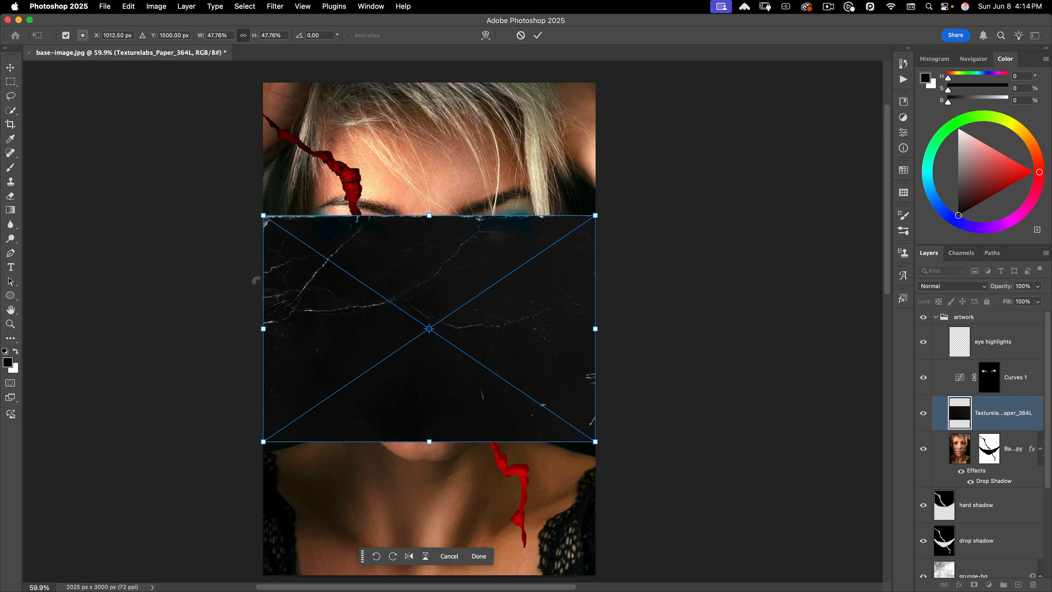
Step: Flip the paper texture upside down, enlarge it to cover the portrait from the eyes to the bottom edge, and commit the placement
left_click_drag(540, 258, 545, 165)
left_click_drag(418, 104, 455, 357)
right_click(479, 243)
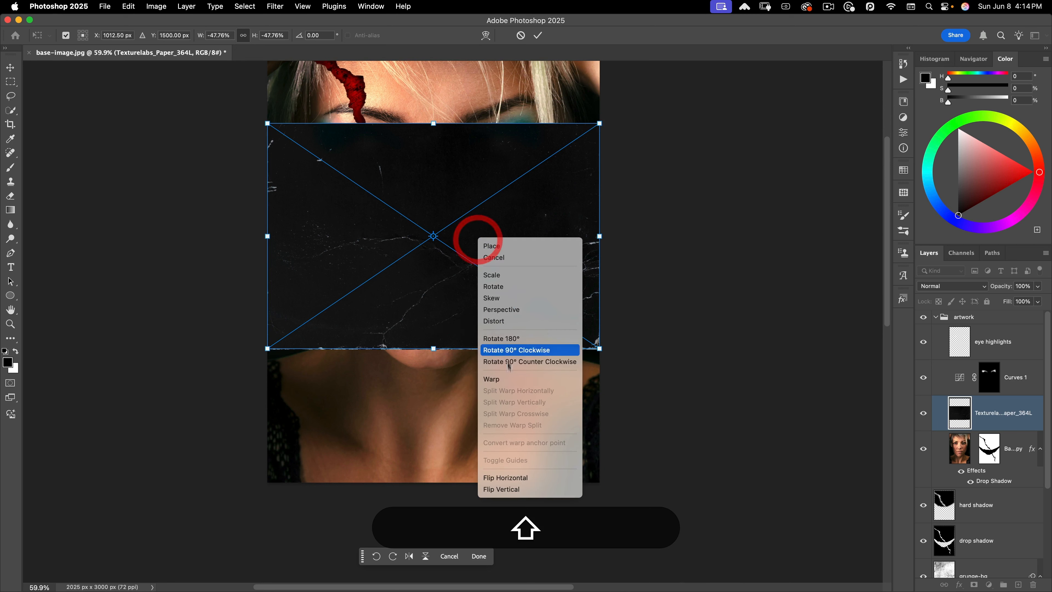
left_click(508, 477)
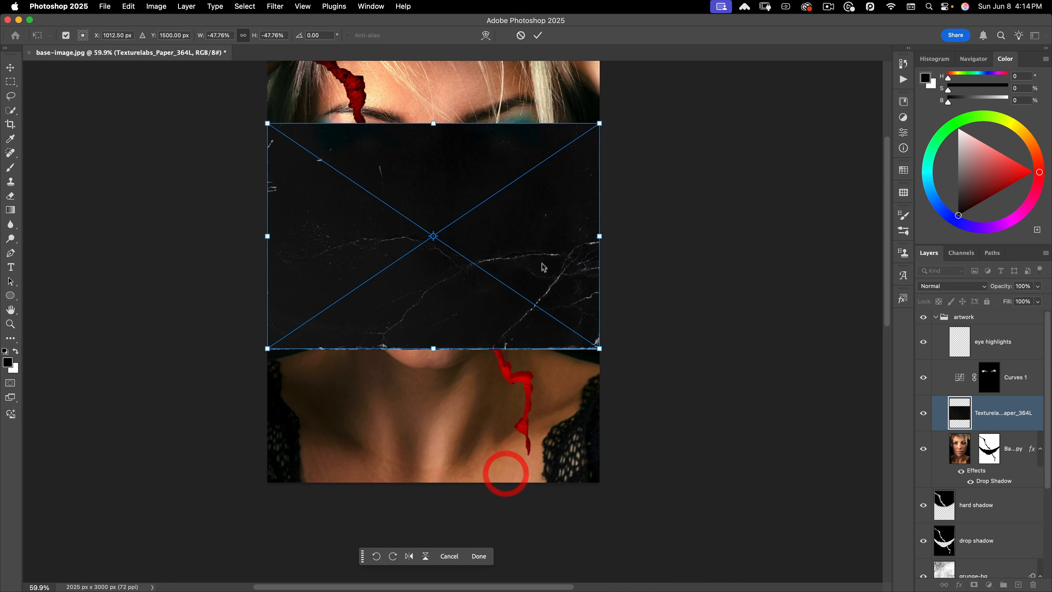
left_click_drag(437, 348, 429, 429)
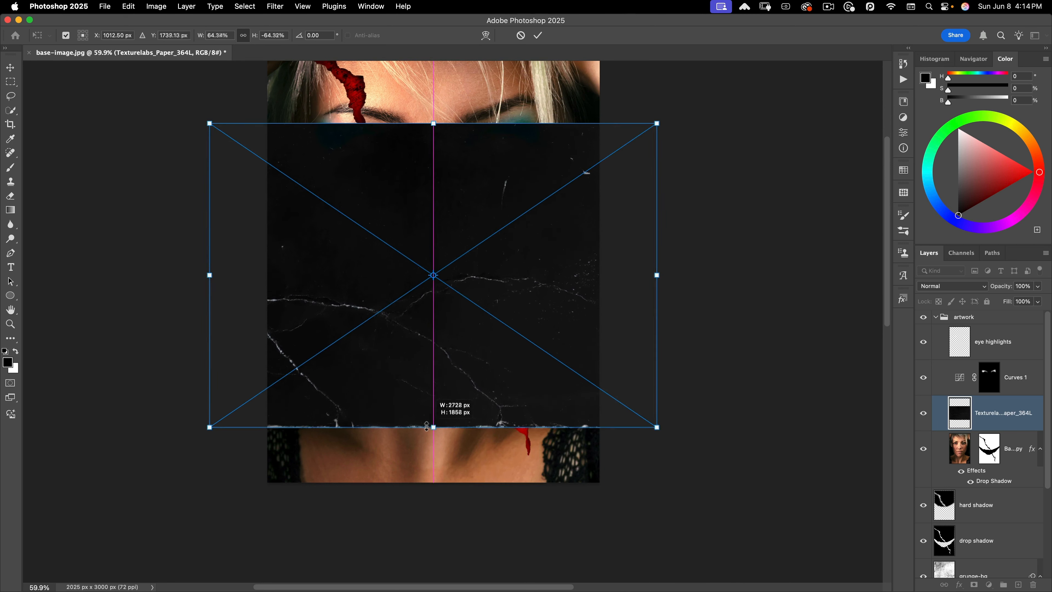
left_click_drag(558, 303, 564, 355)
left_click_drag(445, 180, 446, 122)
left_click_drag(431, 159, 458, 160)
key("Return")
Step: Set the paper texture layer's blending mode to Screen
key("l")
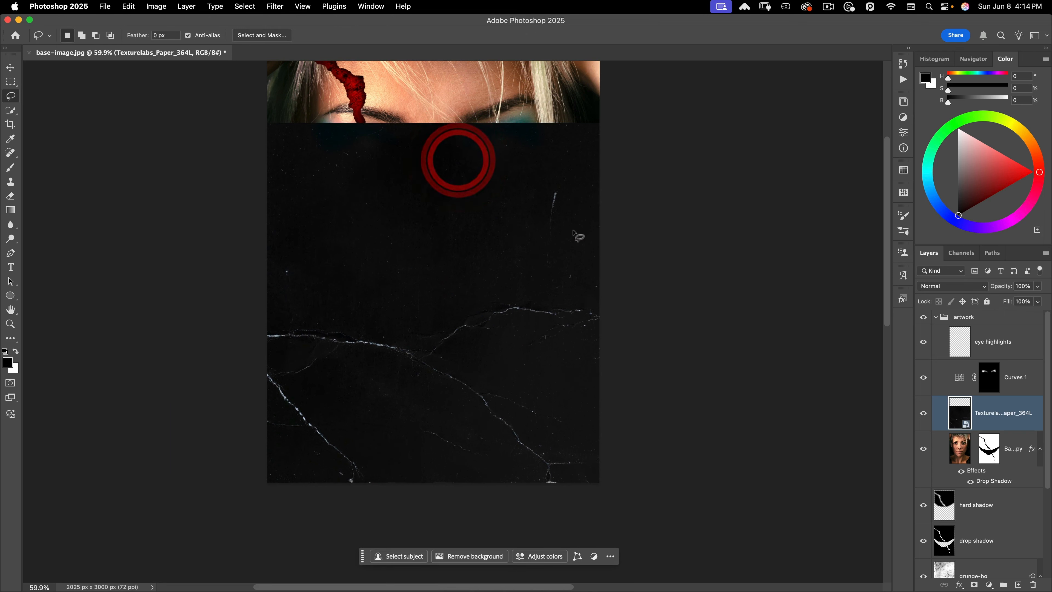
left_click(967, 286)
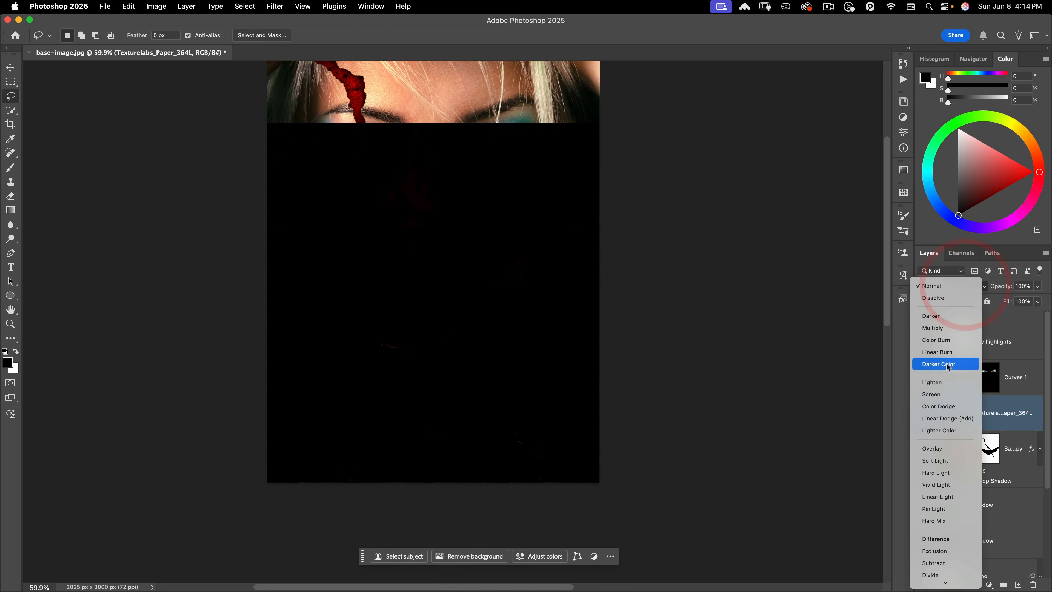
left_click(939, 395)
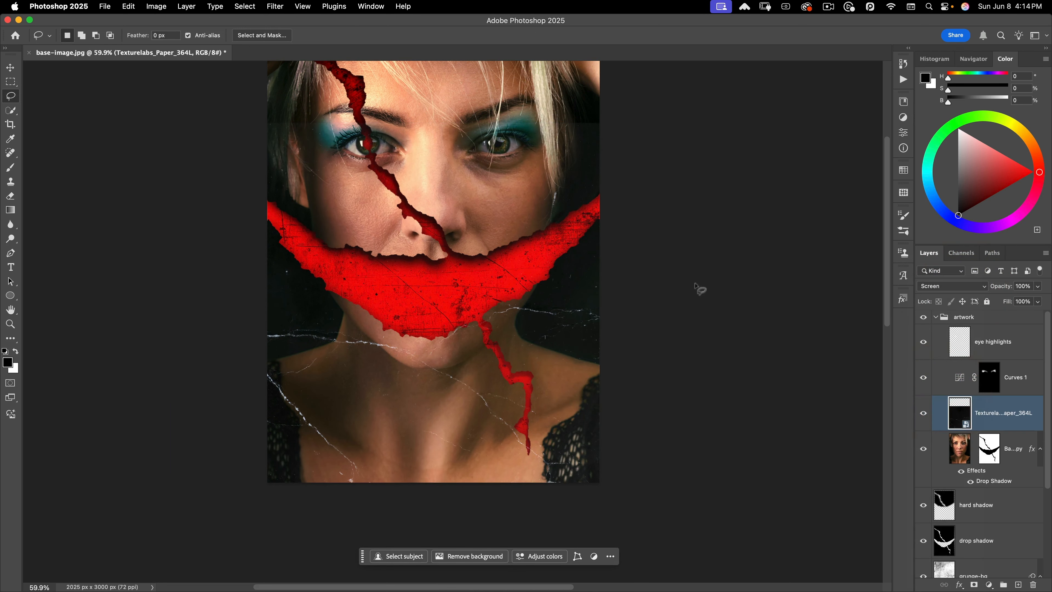
Step: Darken the paper texture's blacks with Curves by setting the black point to input 15, output 0
left_click_drag(281, 120, 356, 103)
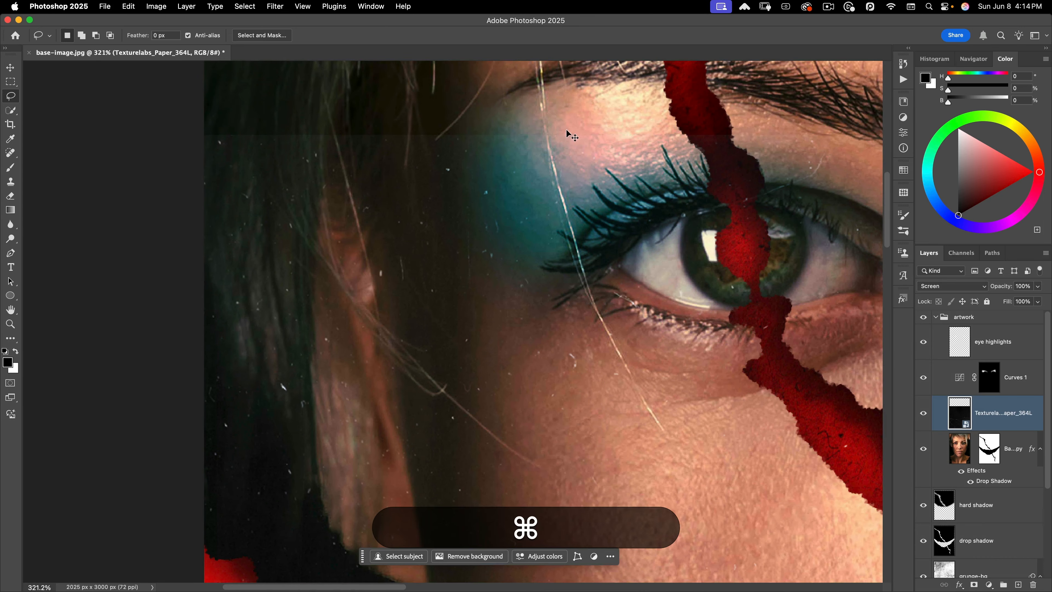
key("super+m")
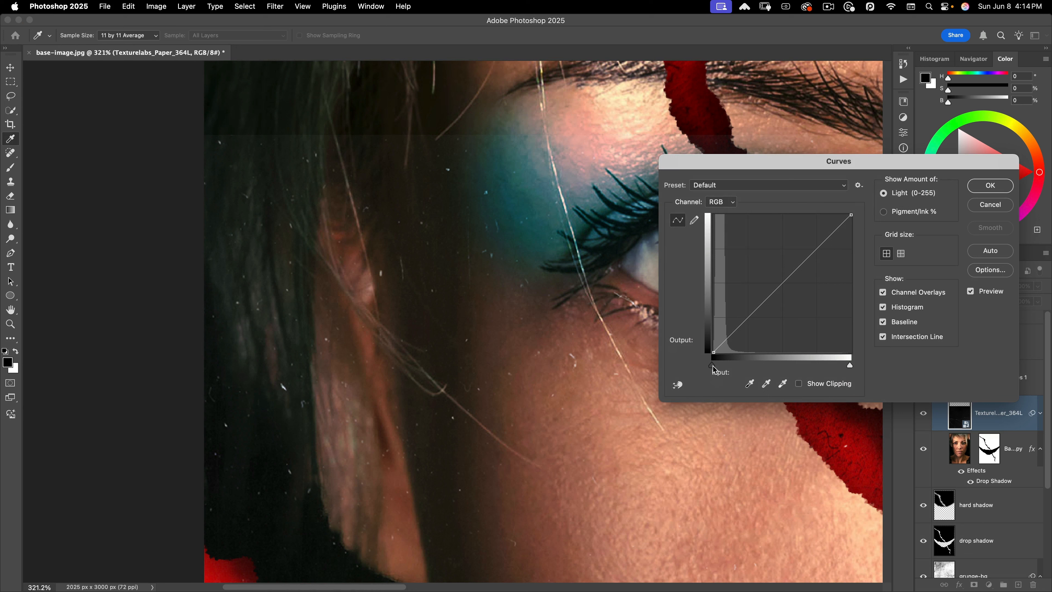
left_click_drag(713, 369, 720, 365)
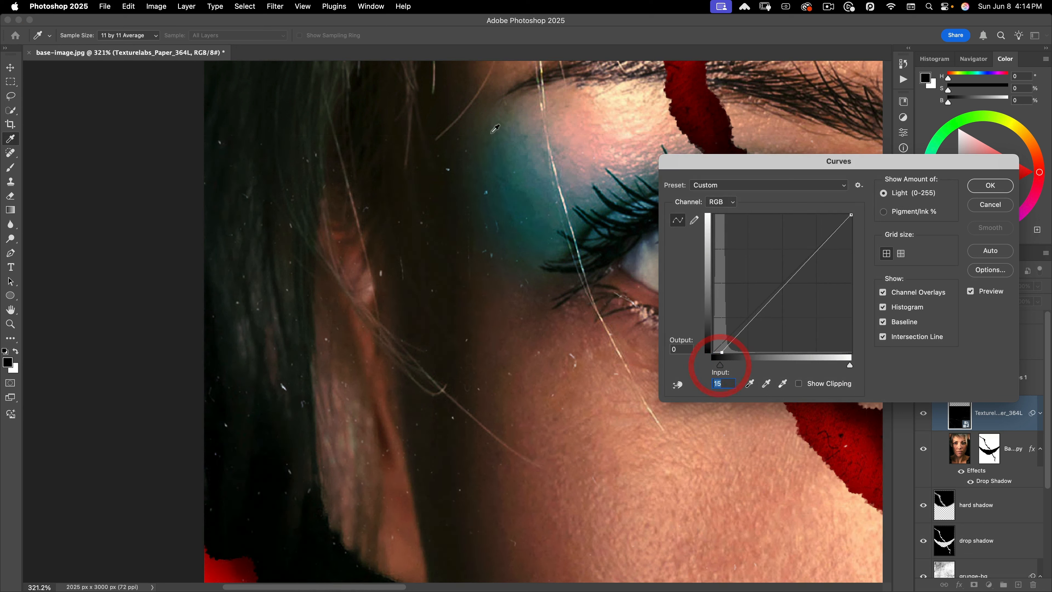
left_click(995, 190)
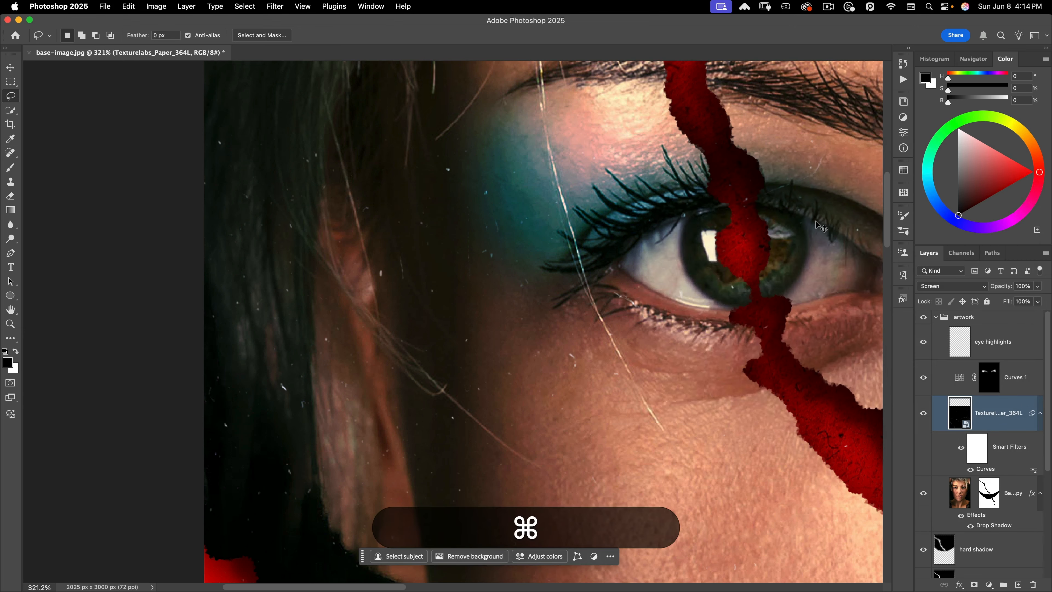
key("super+0")
key("space")
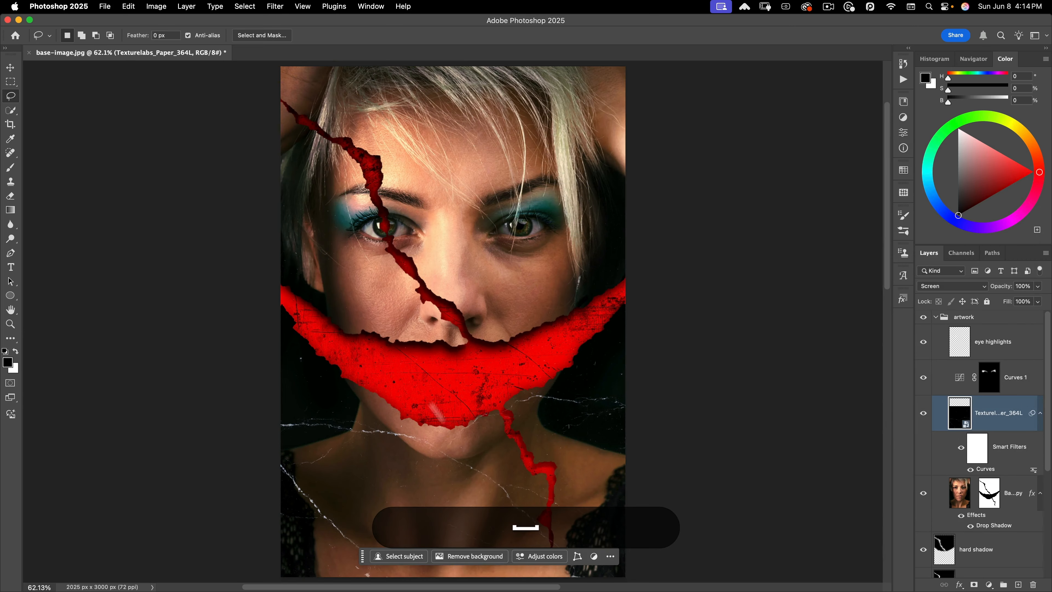
left_click_drag(455, 421, 495, 423)
key("v")
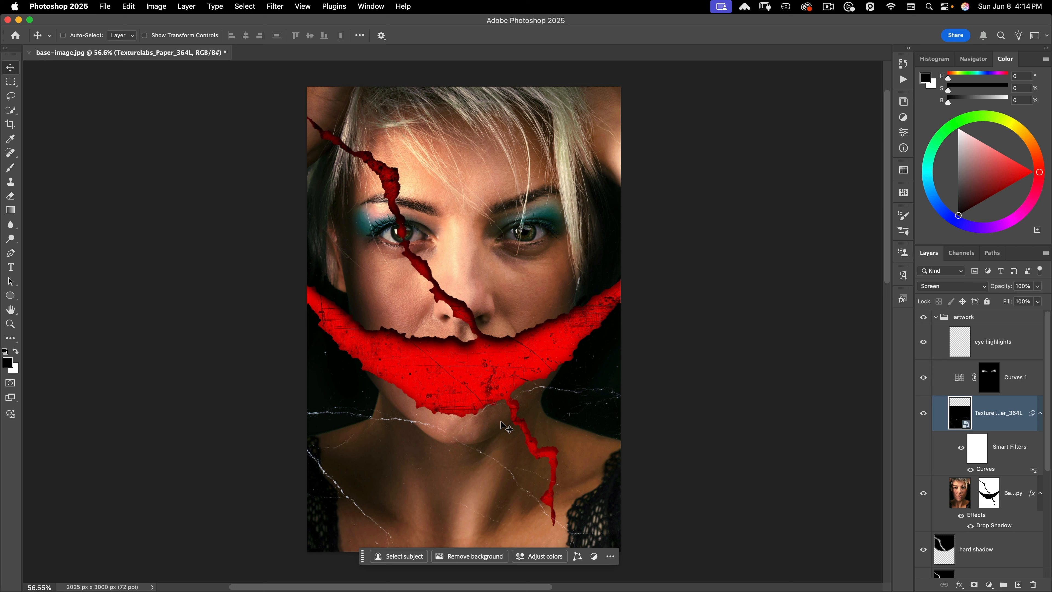
Step: Create a new layer named "film grain" above the artwork group
left_click(972, 318)
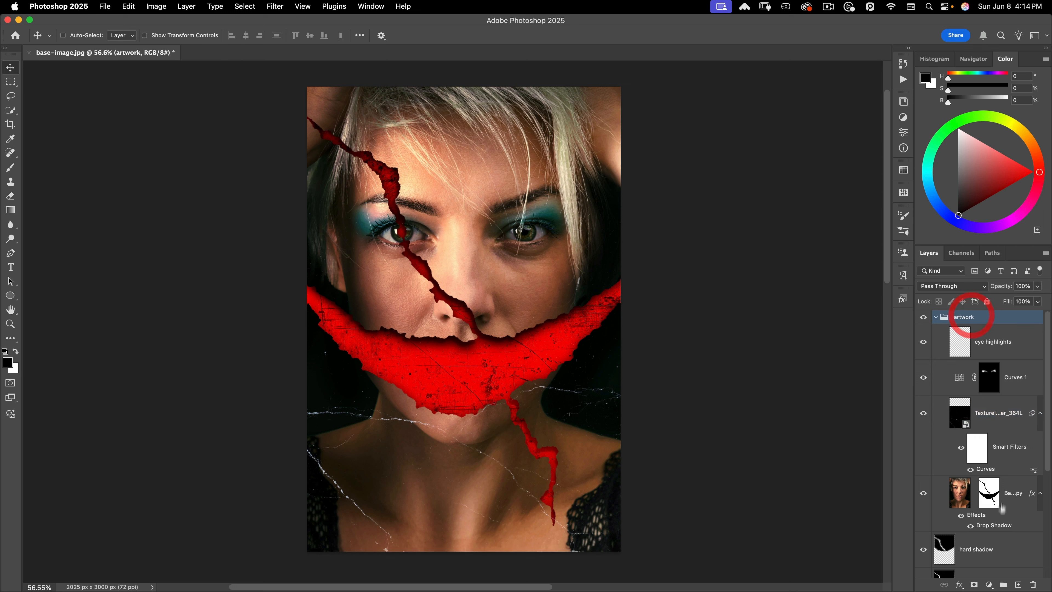
left_click(1016, 584, "alt")
type("film grain")
key("Return")
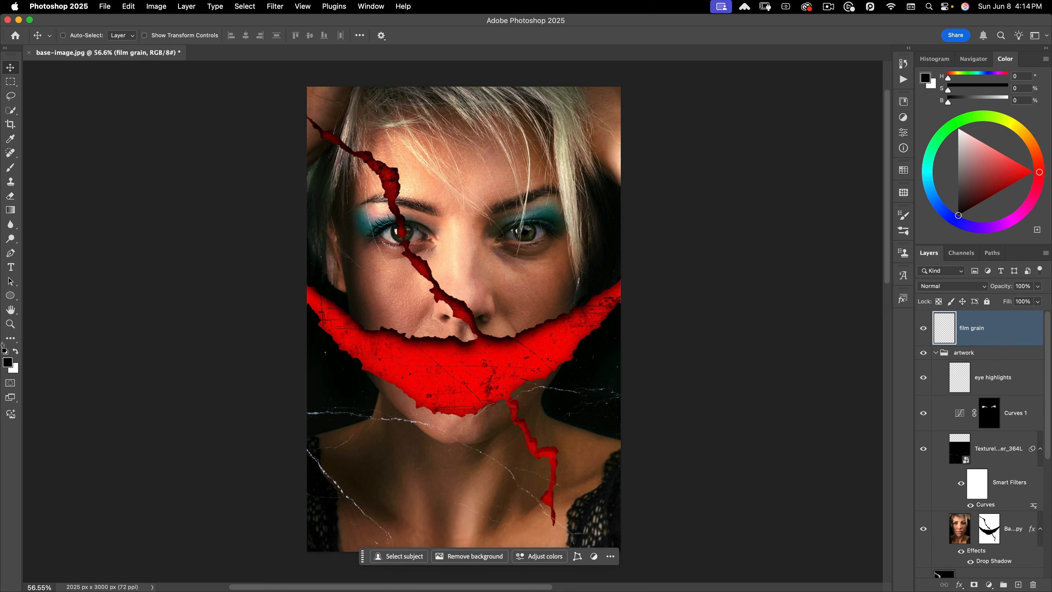
Step: Set the foreground color to neutral gray at 50% brightness and fill the film grain layer with it
left_click(7, 365)
left_click_drag(608, 165, 570, 164)
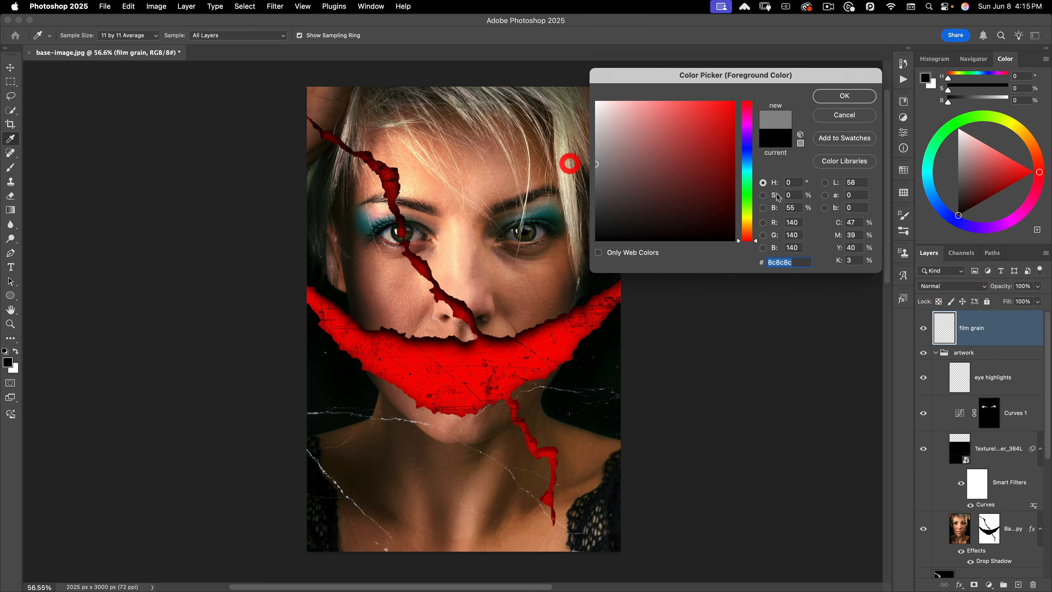
left_click(794, 208)
double_click(793, 208)
type("50")
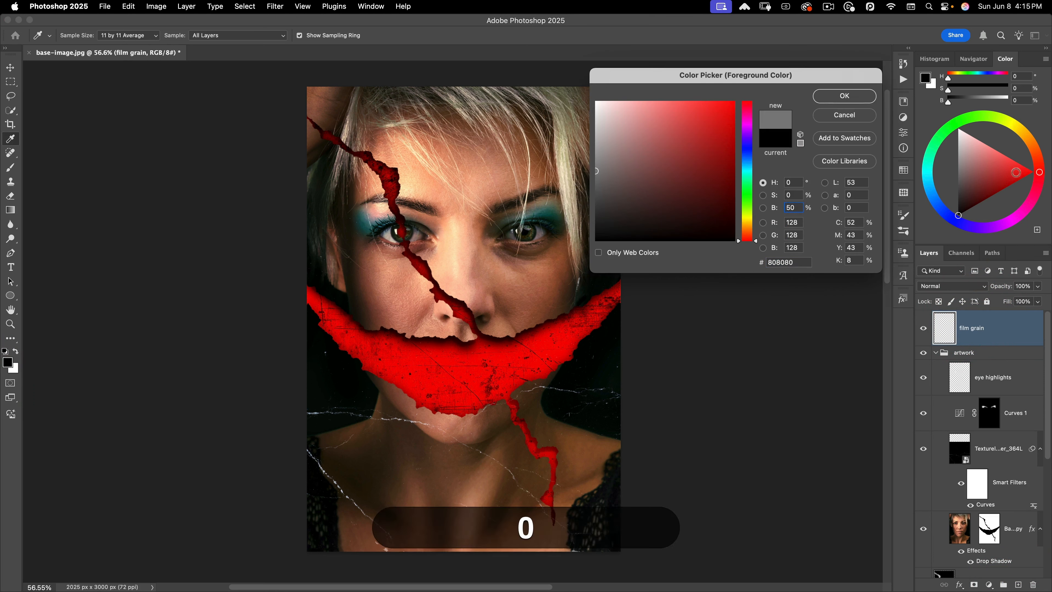
left_click(840, 96)
key("v")
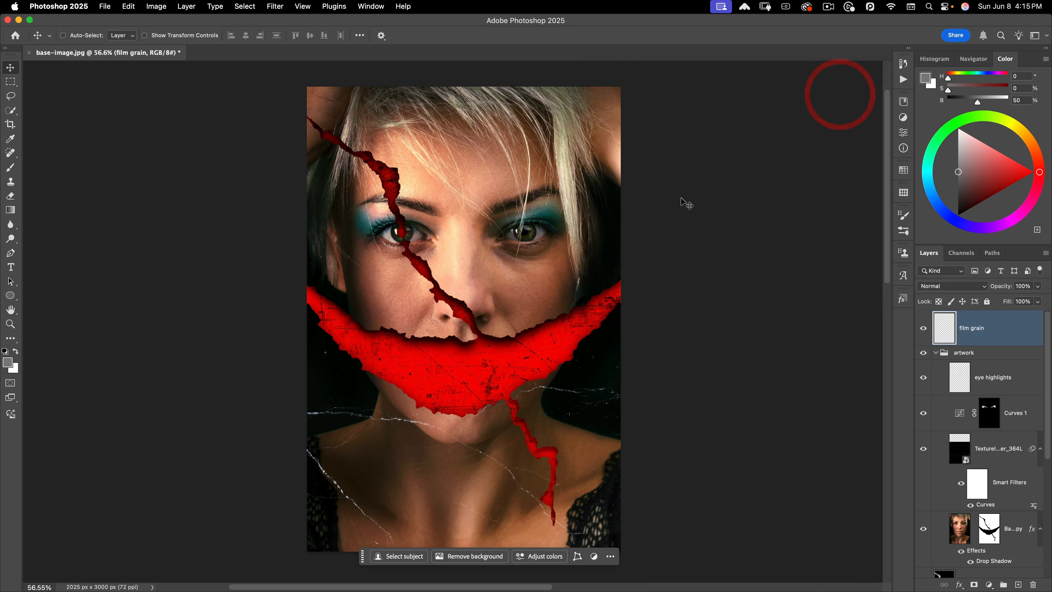
key("alt+BackSpace")
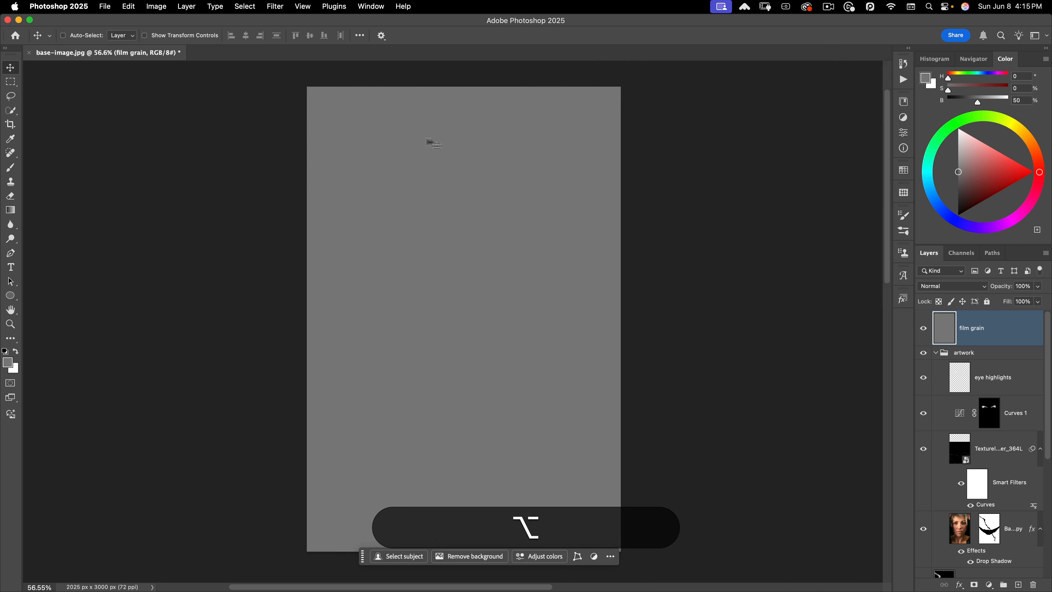
Step: Apply the Camera Raw Filter to the film grain layer with Grain 56, Size 40 and Roughness 4
left_click(275, 6)
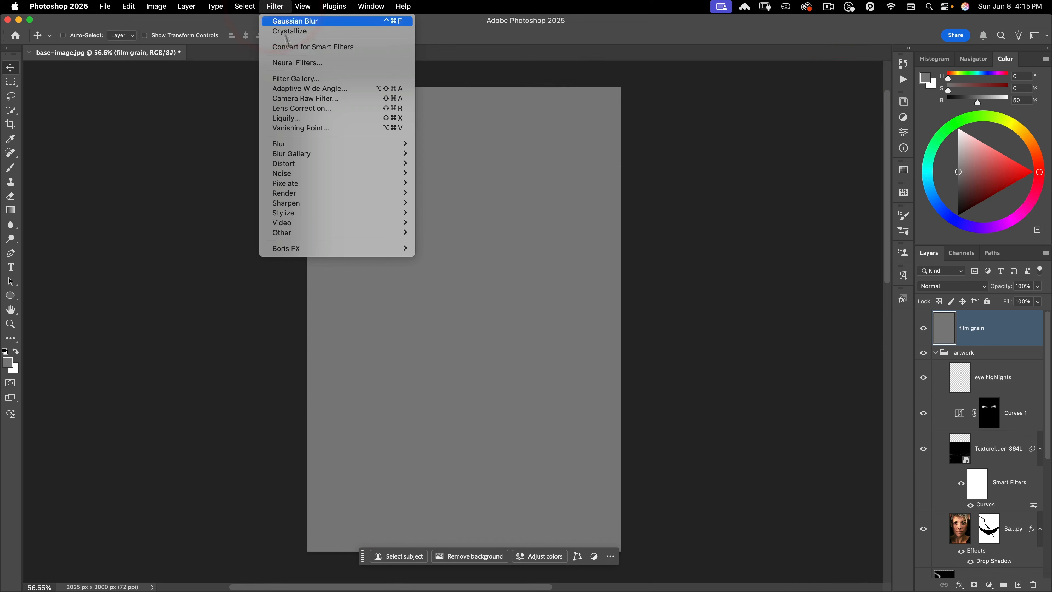
left_click(295, 98)
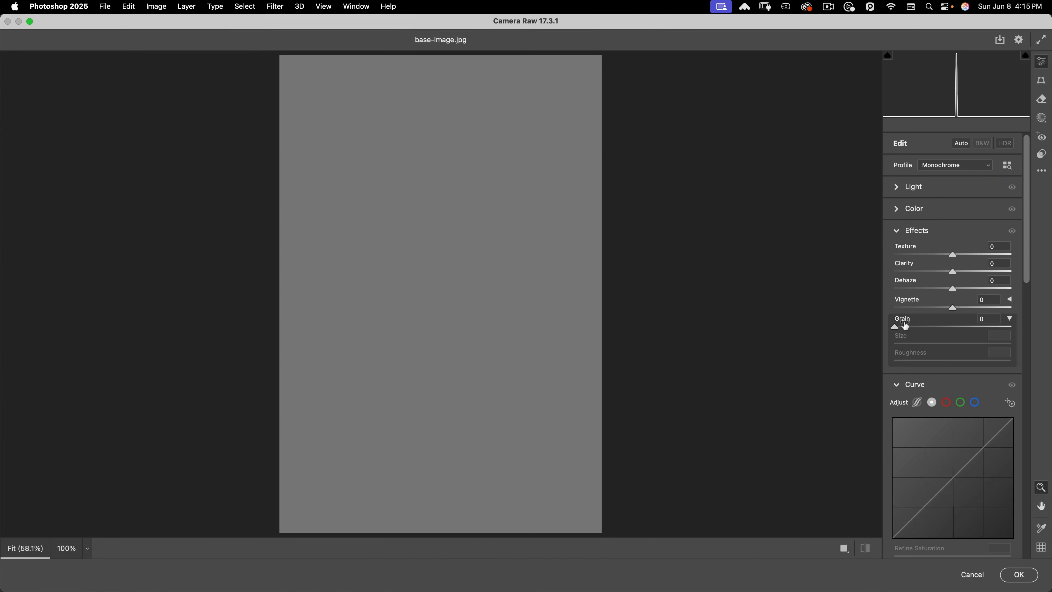
left_click_drag(904, 325, 948, 320)
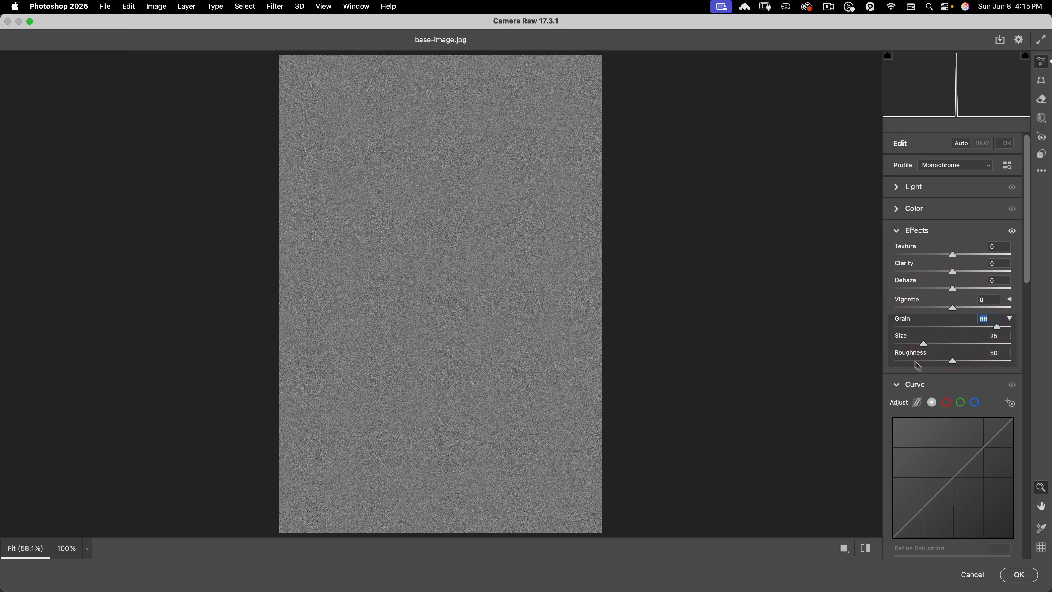
left_click(899, 362)
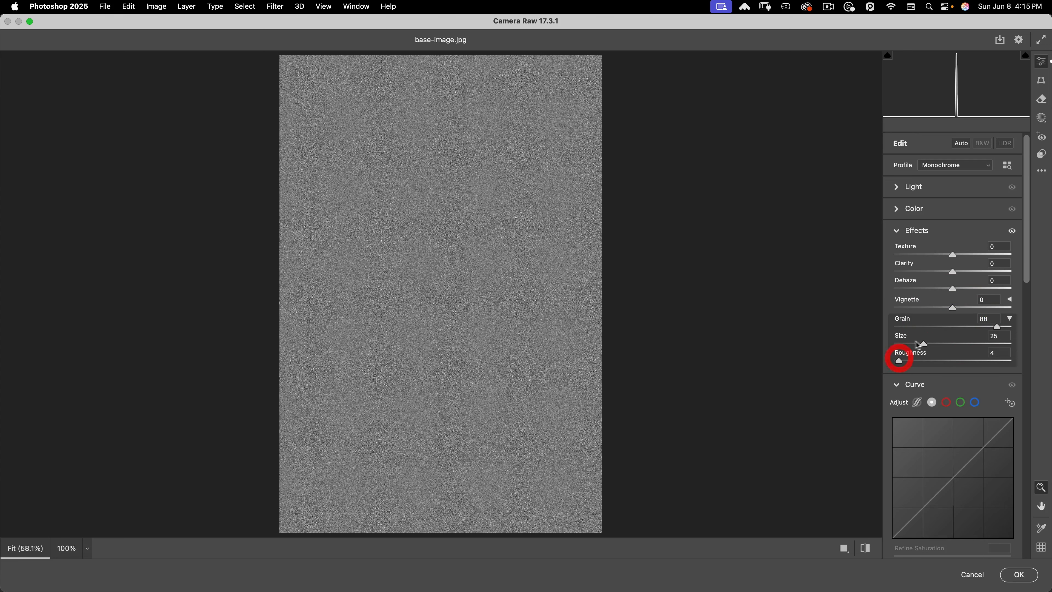
left_click_drag(986, 328, 952, 329)
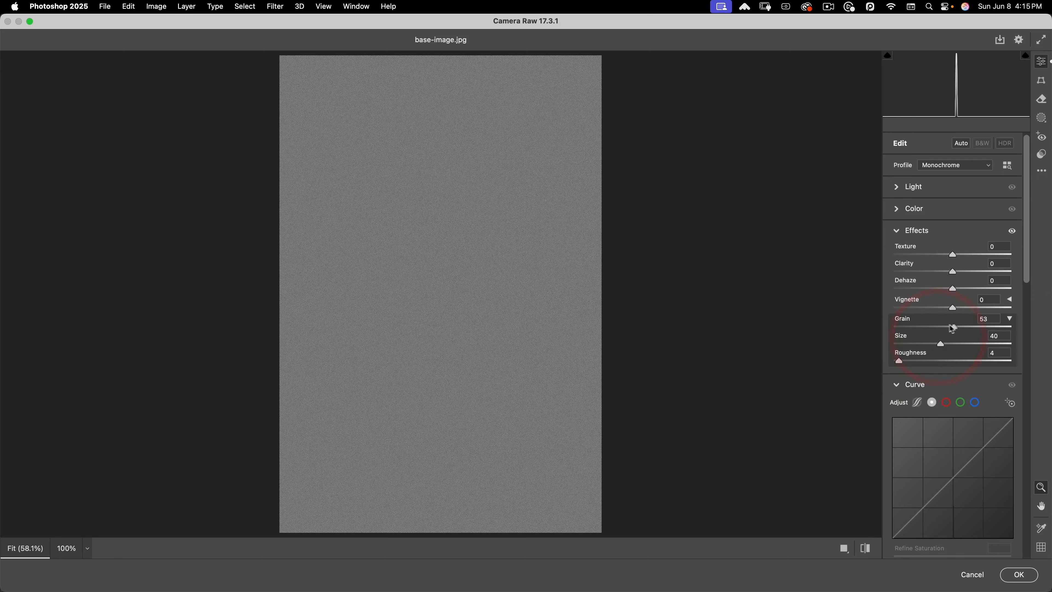
left_click(959, 327)
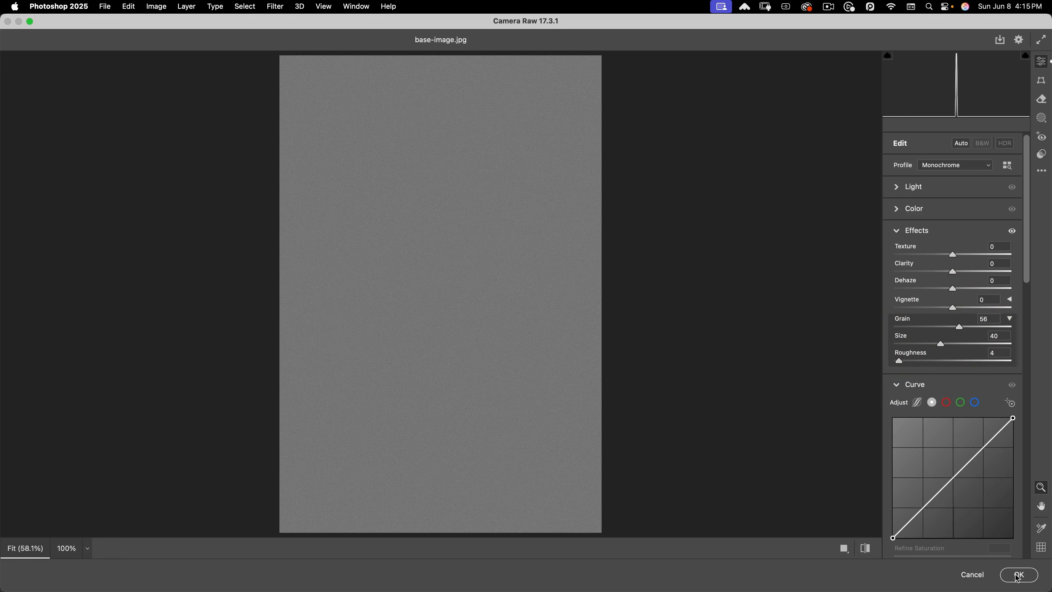
left_click(1019, 574)
Step: Set the film grain layer's blending mode to Linear Light and its fill to 20%
left_click(940, 287)
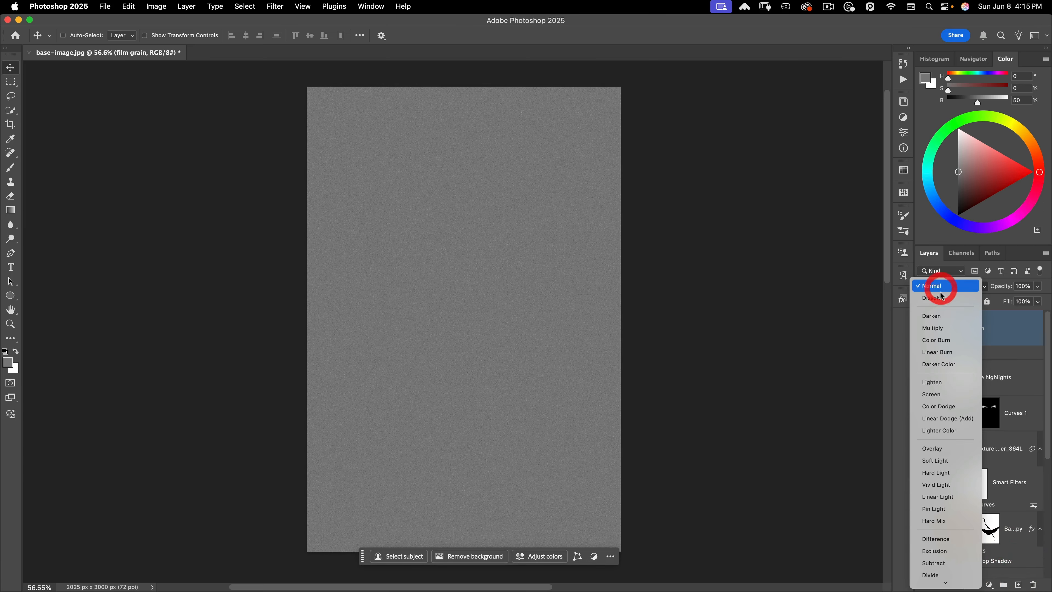
left_click(940, 496)
scroll(442, 254, "up", 10)
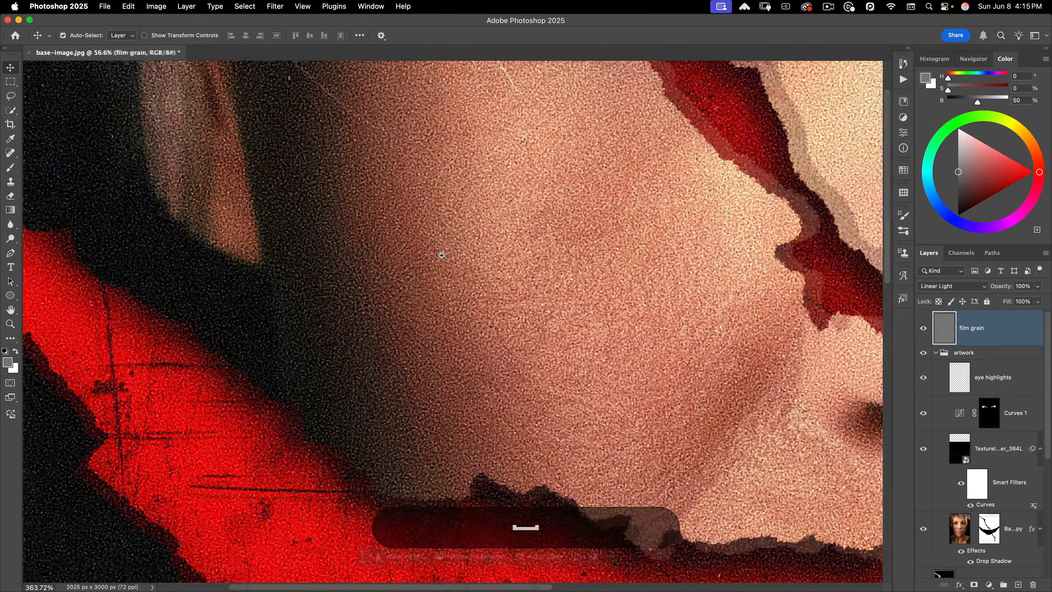
scroll(546, 309, "left", 3)
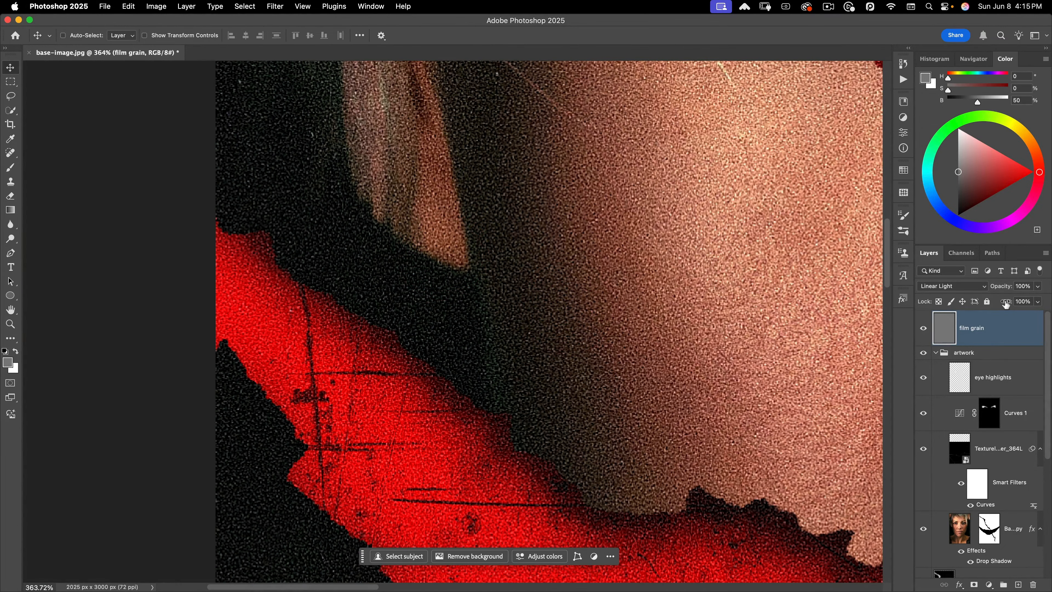
left_click_drag(1006, 302, 982, 306)
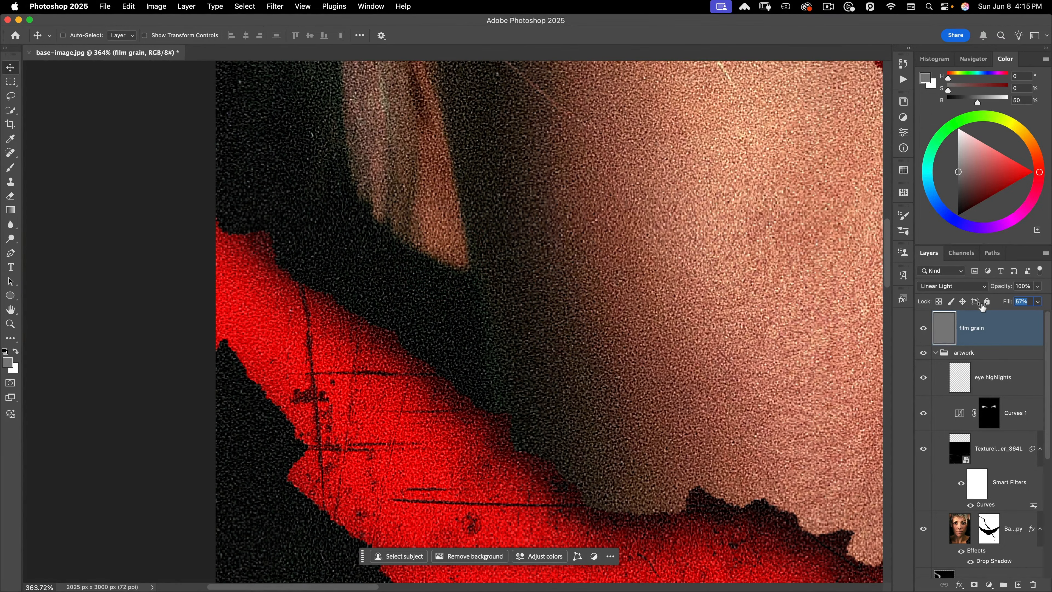
left_click(961, 303)
key("super+0")
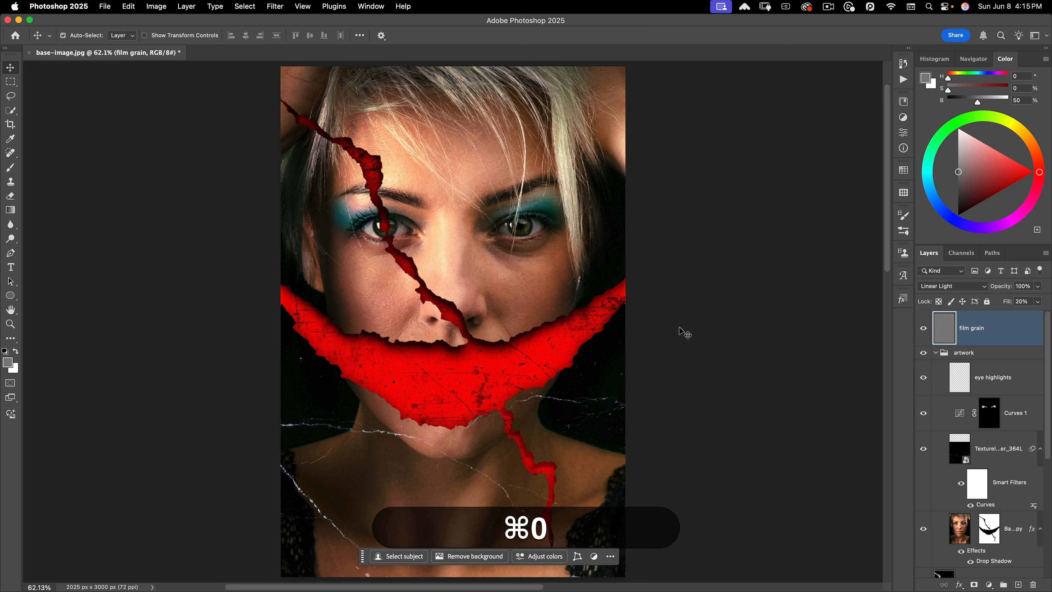
key("super+space")
left_click_drag(415, 323, 407, 321)
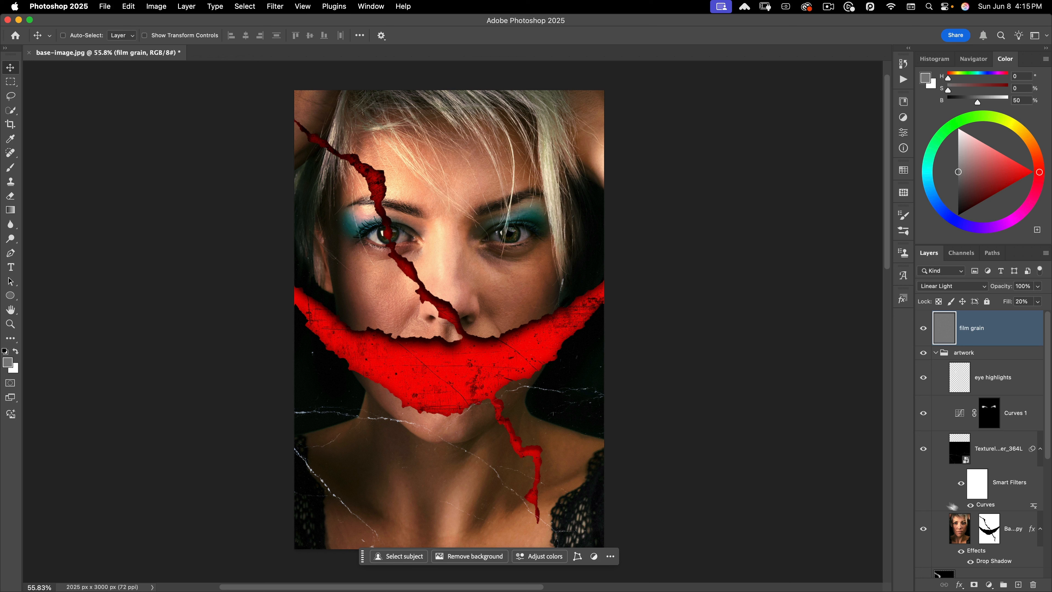
Step: Add a new layer above the eye highlights layer and draw a black-to-transparent linear gradient down from the poster's top edge
left_click(1002, 375)
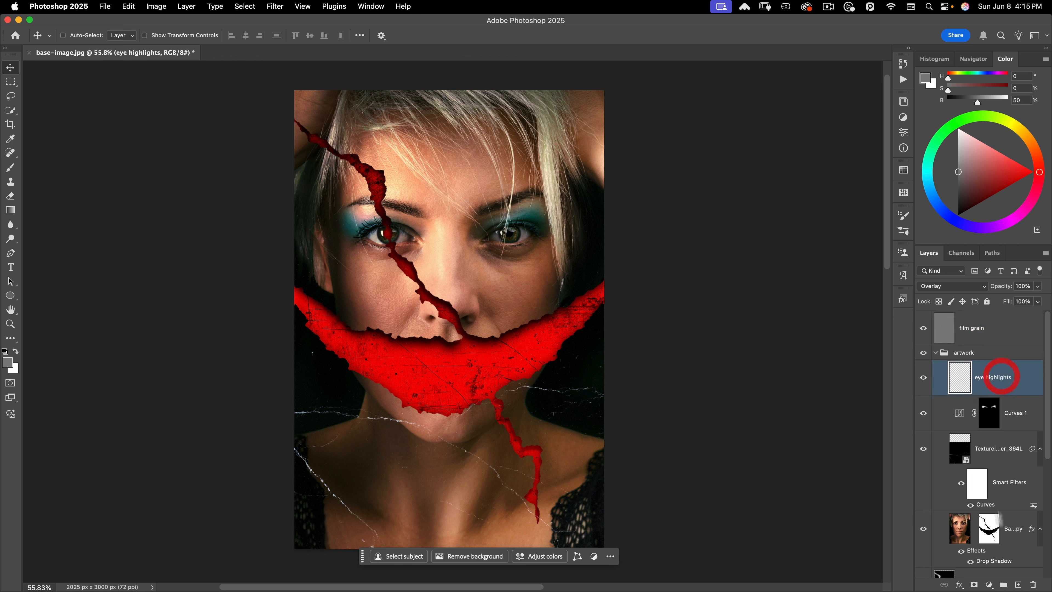
left_click(1018, 584)
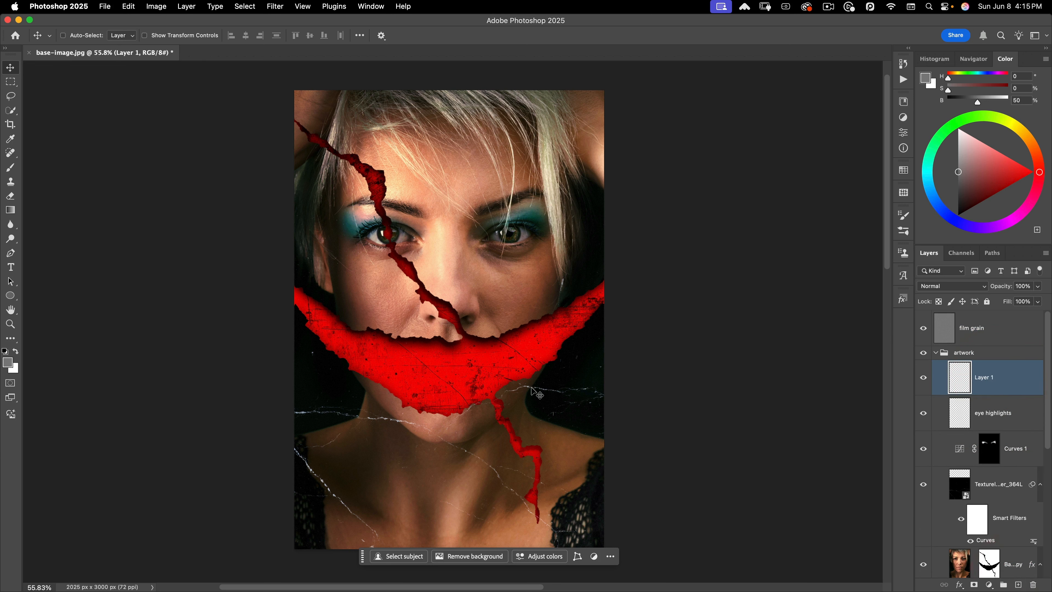
key("g")
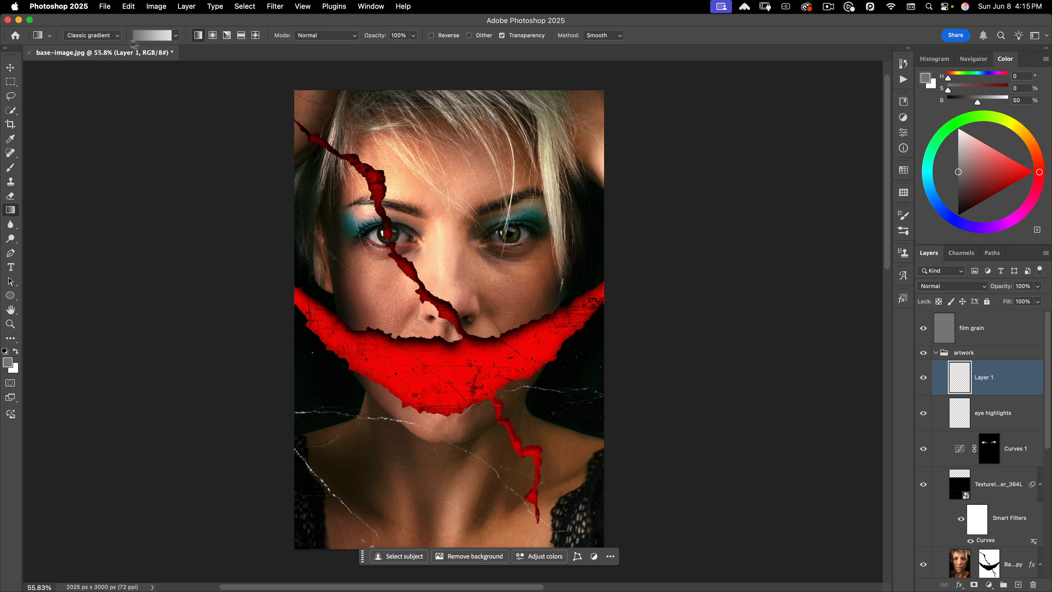
left_click(179, 37)
left_click(95, 56)
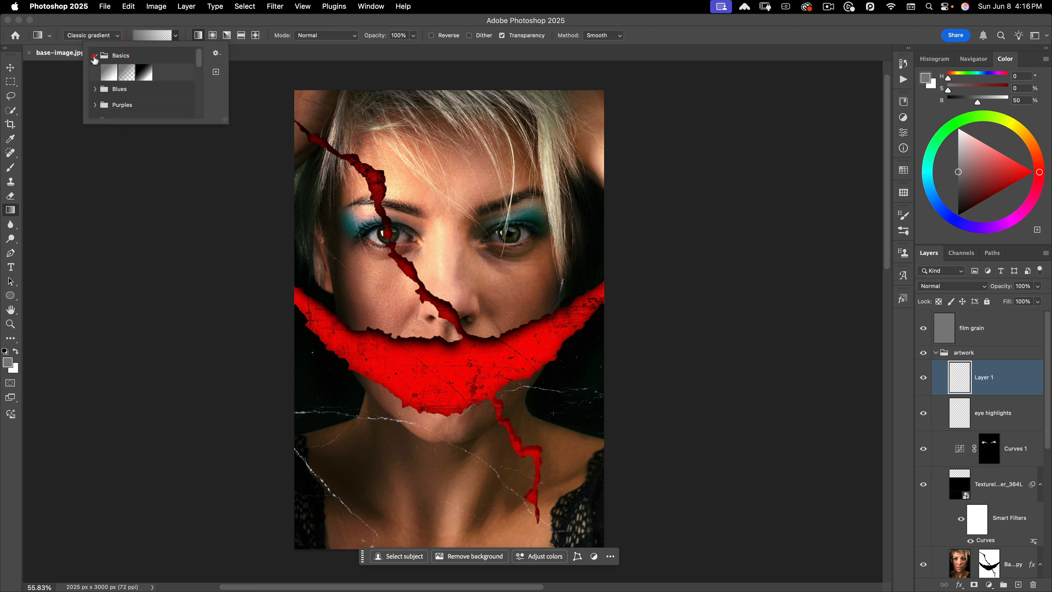
double_click(126, 74)
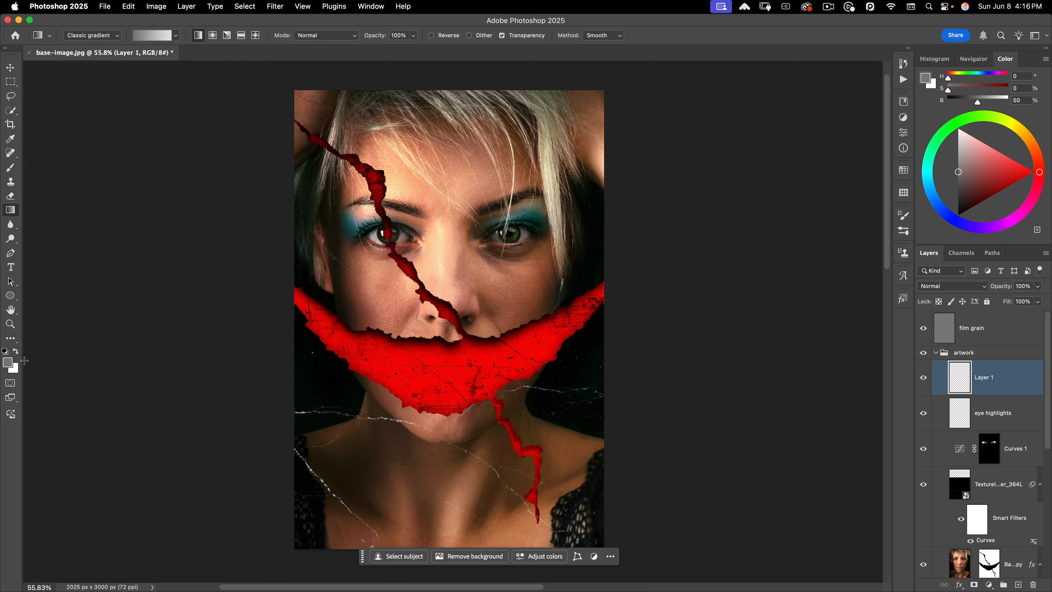
key("d")
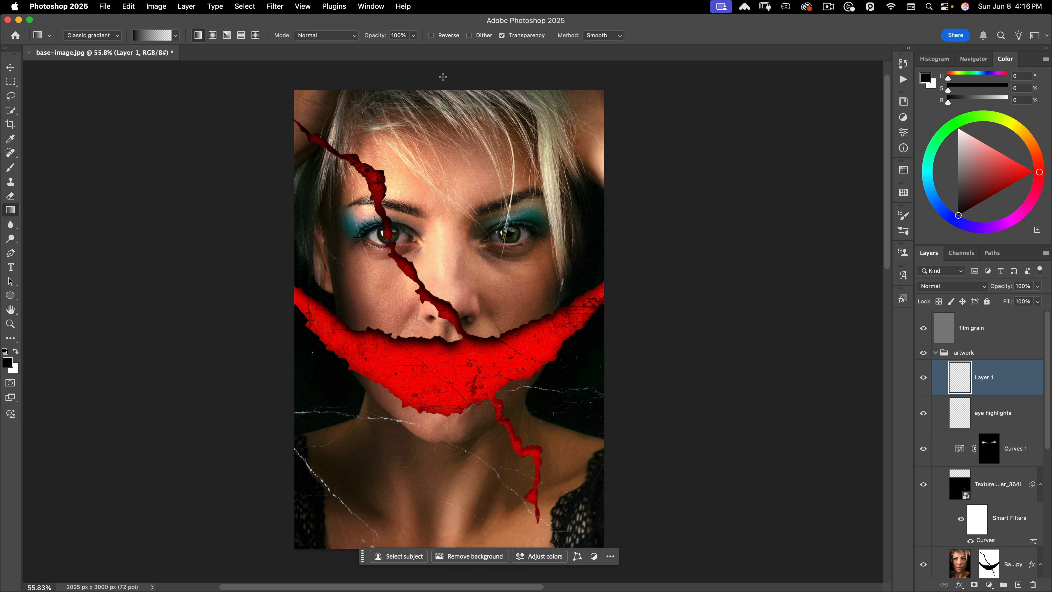
key("shift")
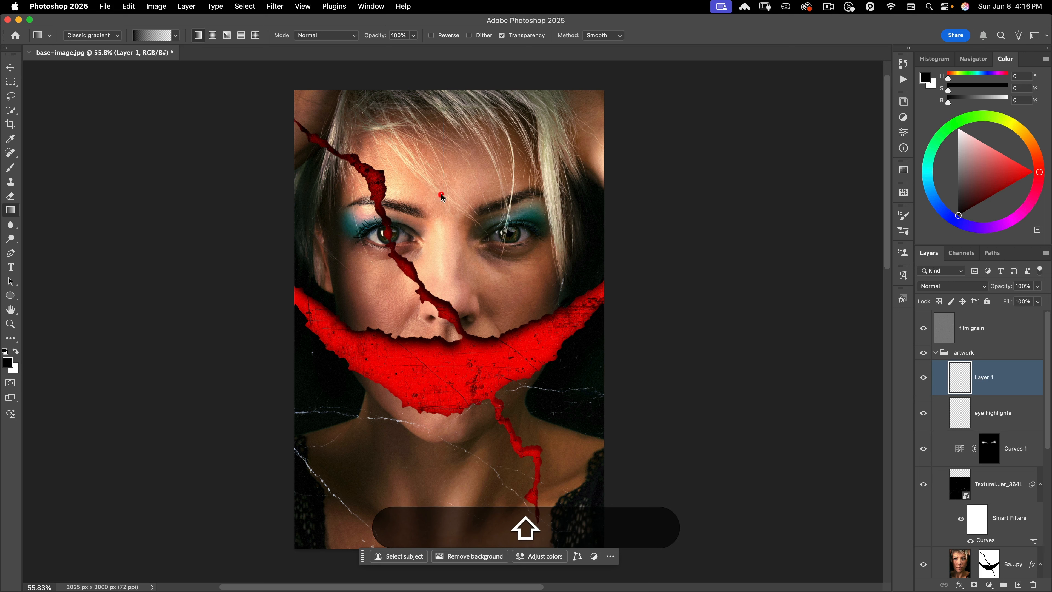
left_click_drag(442, 198, 441, 196)
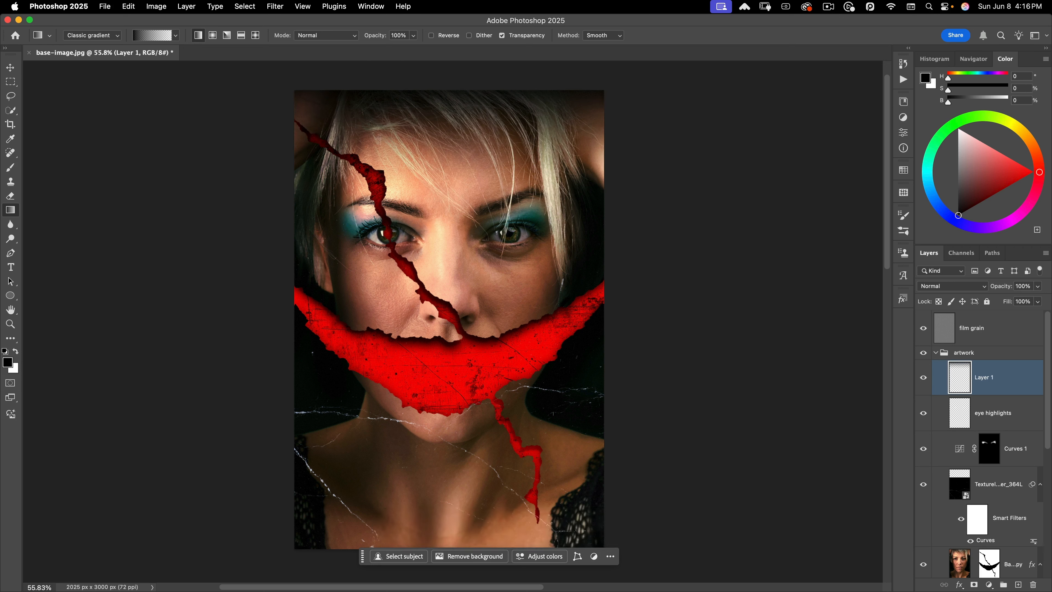
key("space")
mouse_move(451, 231)
left_mouse_down()
mouse_move(480, 203)
mouse_move(463, 228)
left_mouse_up()
key("v")
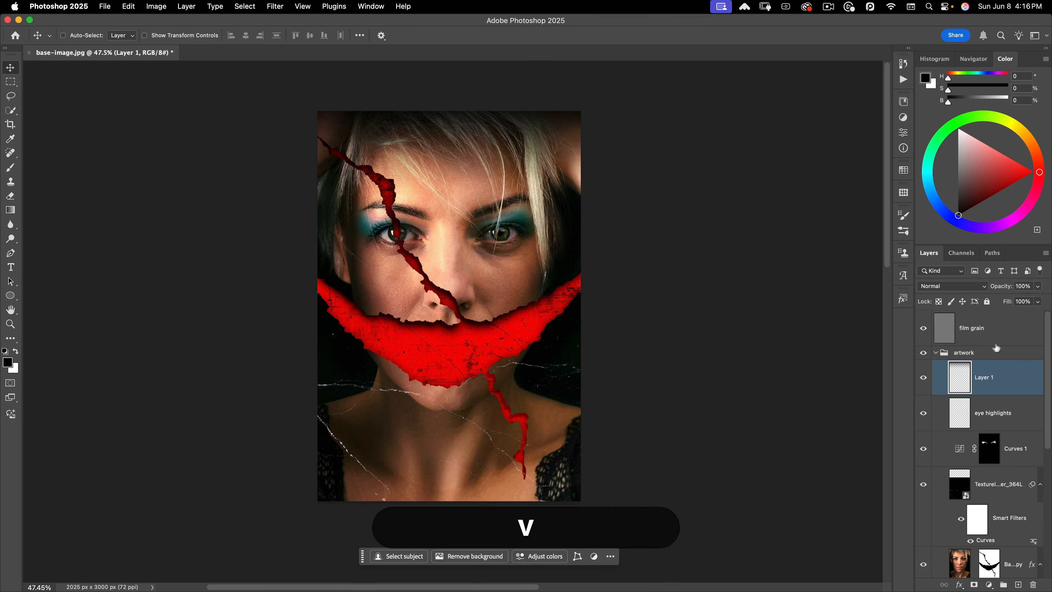
Step: Select the film grain layer, show the guides, and set the foreground color to light gray ebebeb
left_click(990, 331)
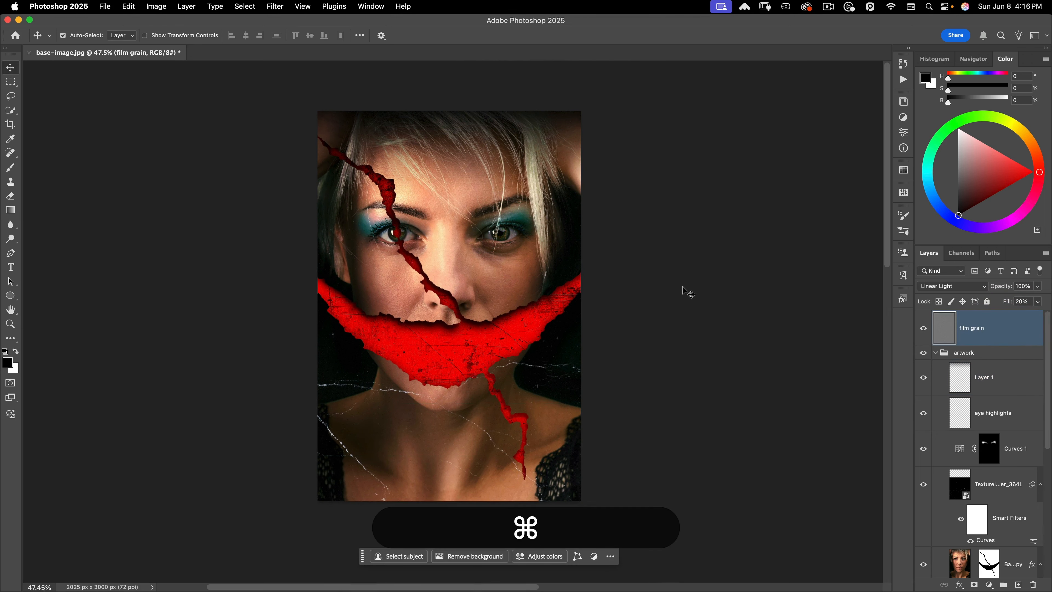
key("super+semicolon")
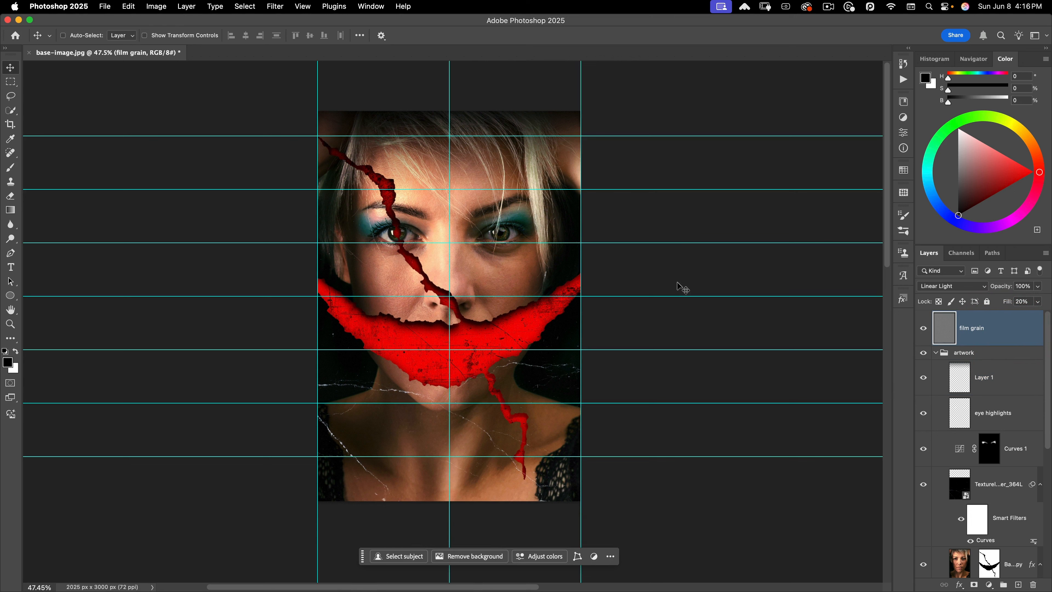
left_click(16, 352)
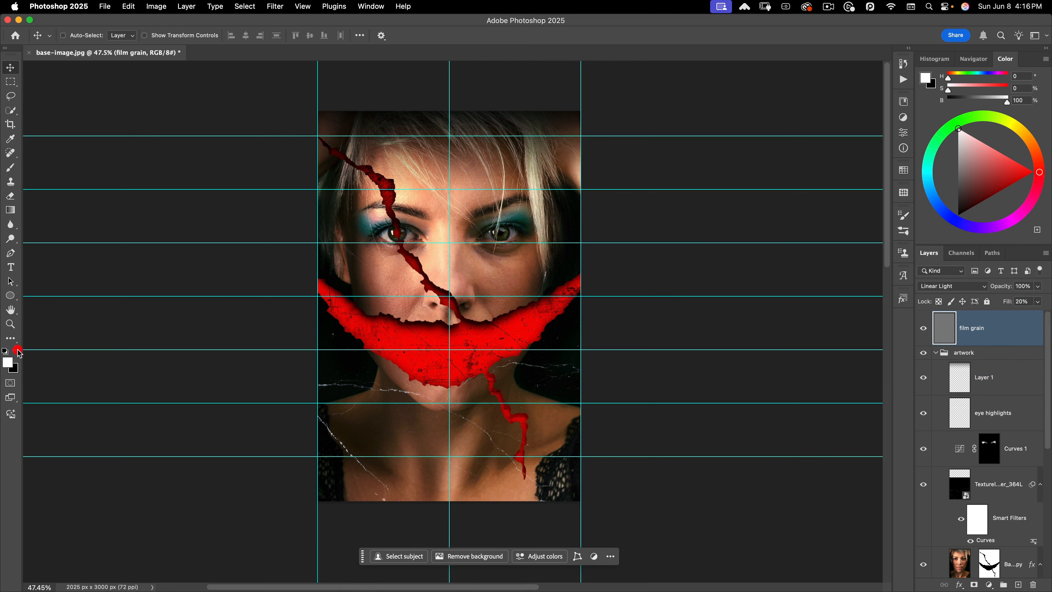
left_click(8, 363)
left_click_drag(596, 106, 596, 112)
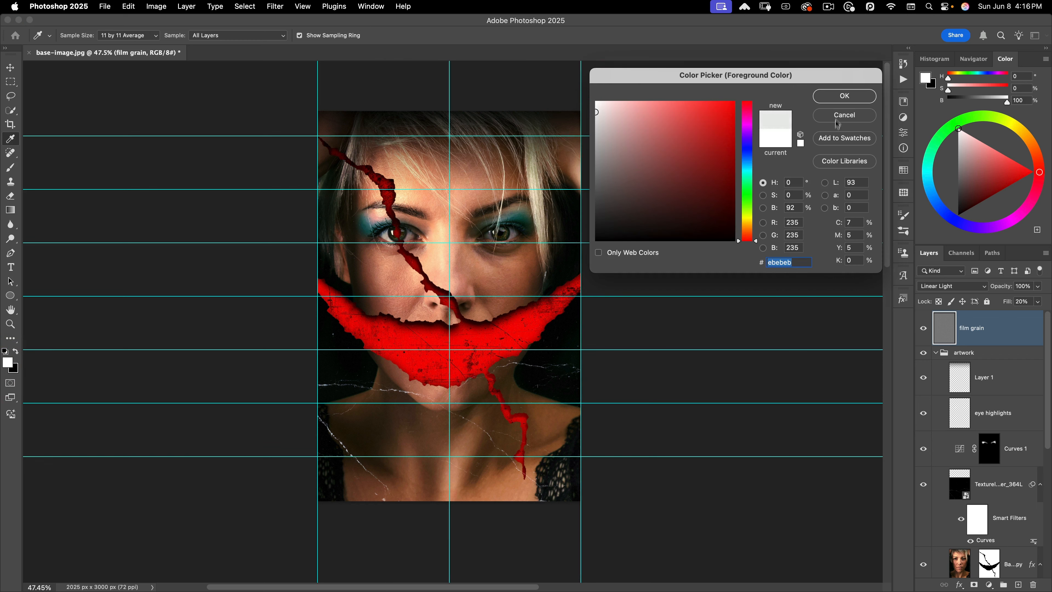
left_click(844, 96)
key("v")
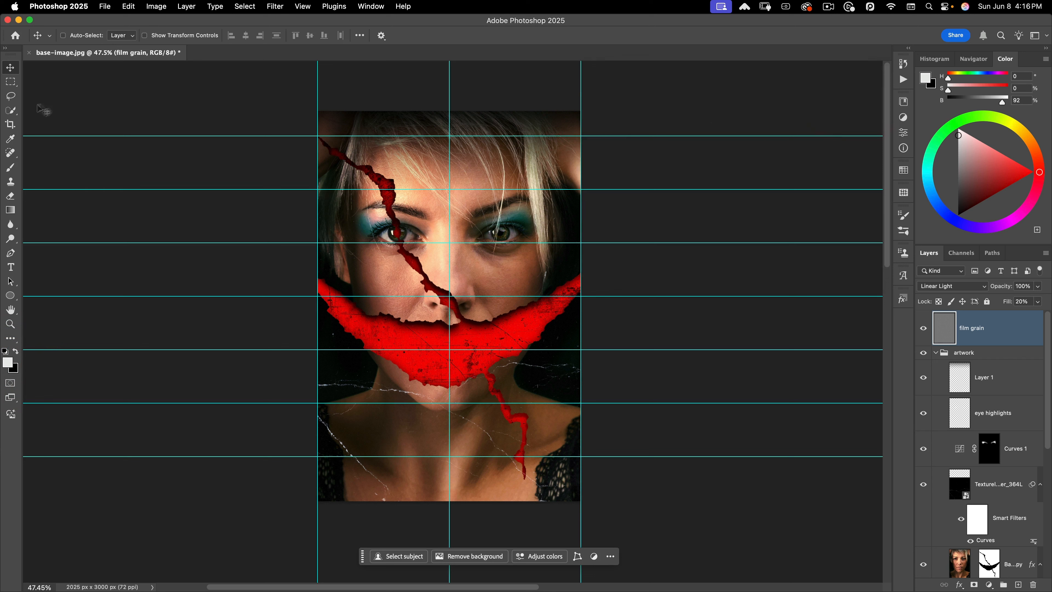
Step: Add the text "IT WILL NEVER LET GO" at 84 pt in SerifGothicITCTT Bold, centered on the vertical guide at the uppermost horizontal guide
left_click(12, 266)
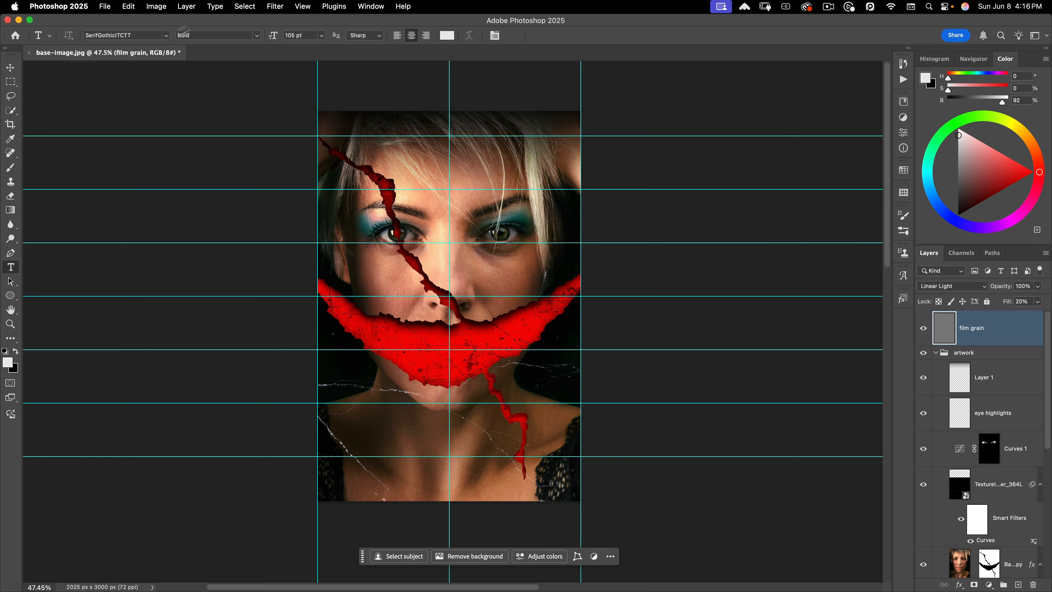
left_click(305, 34)
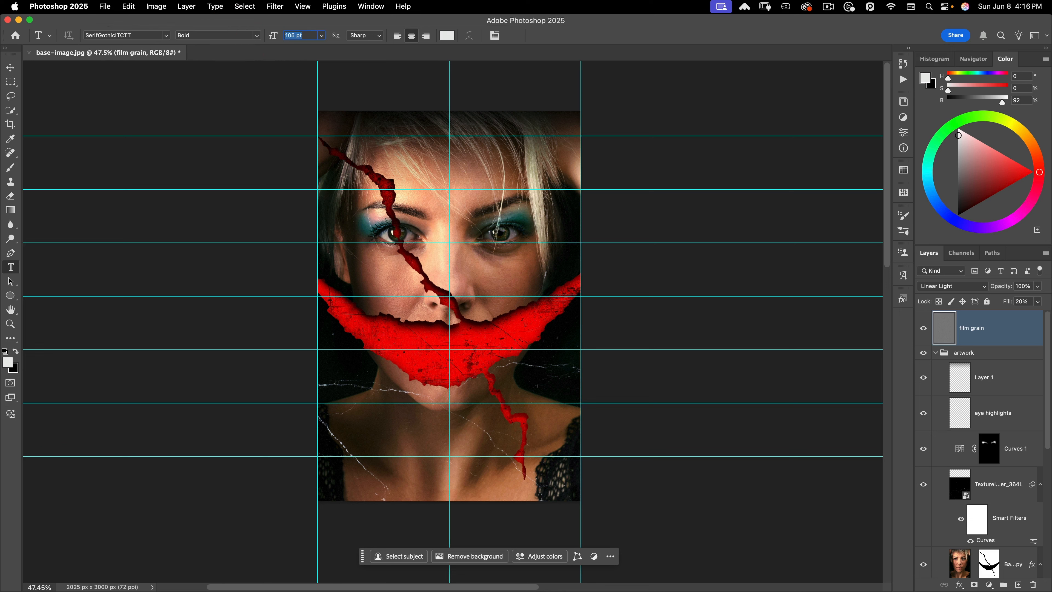
type("84")
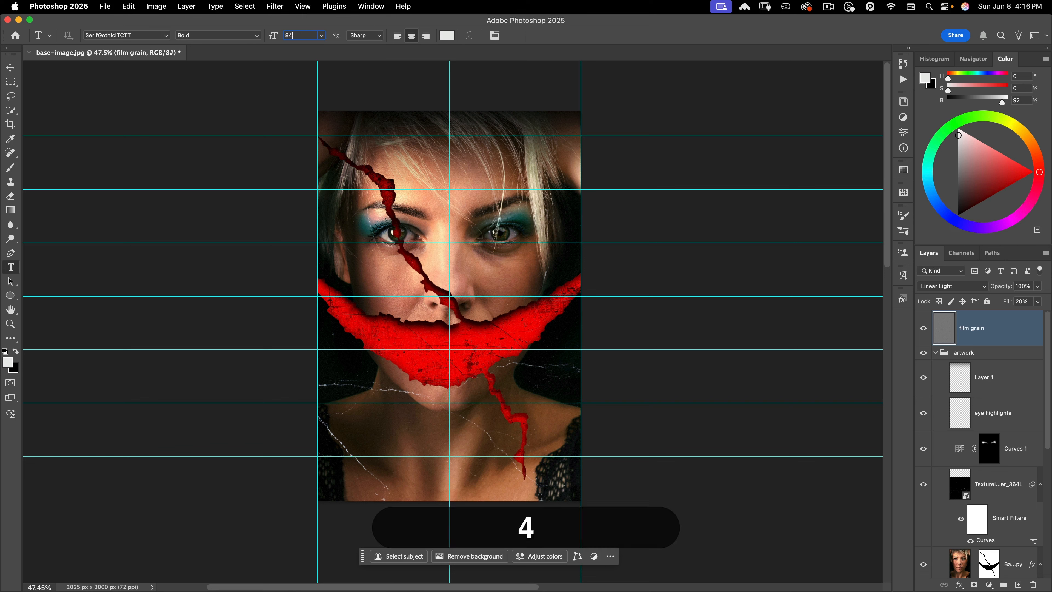
key("Return")
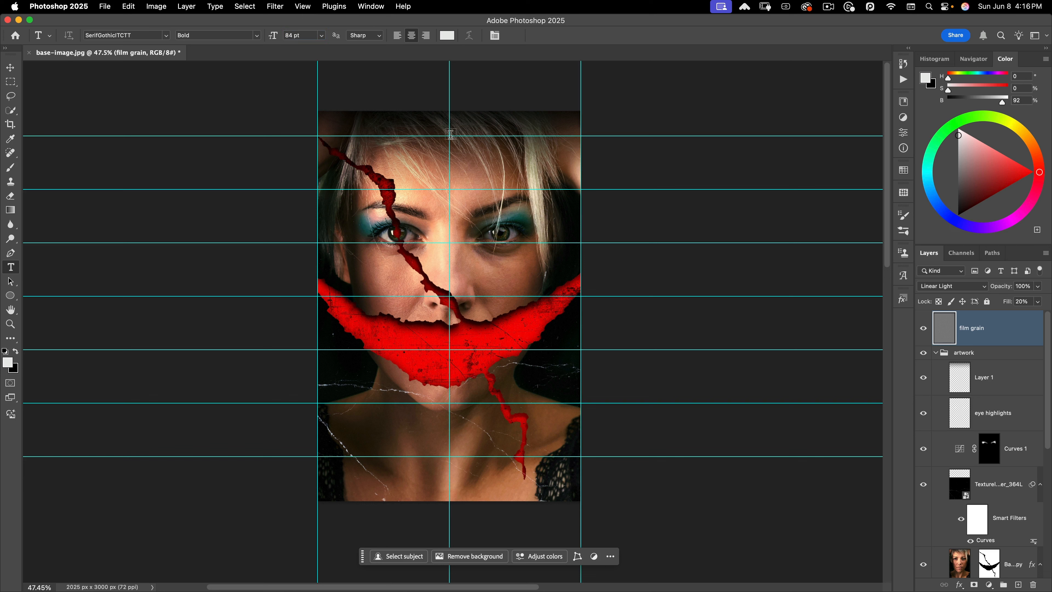
left_click(449, 131)
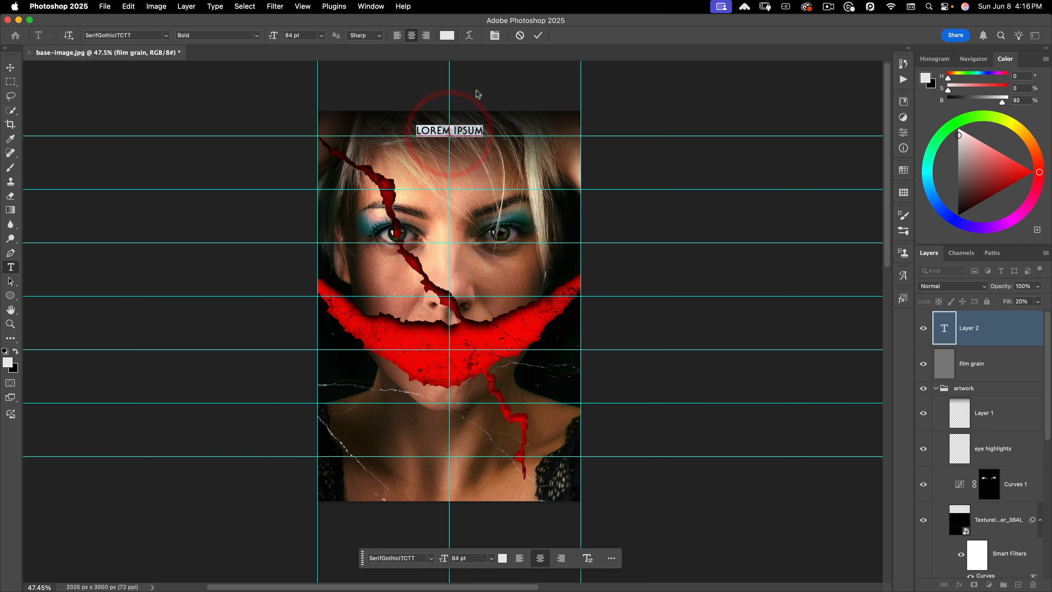
type("IT WI")
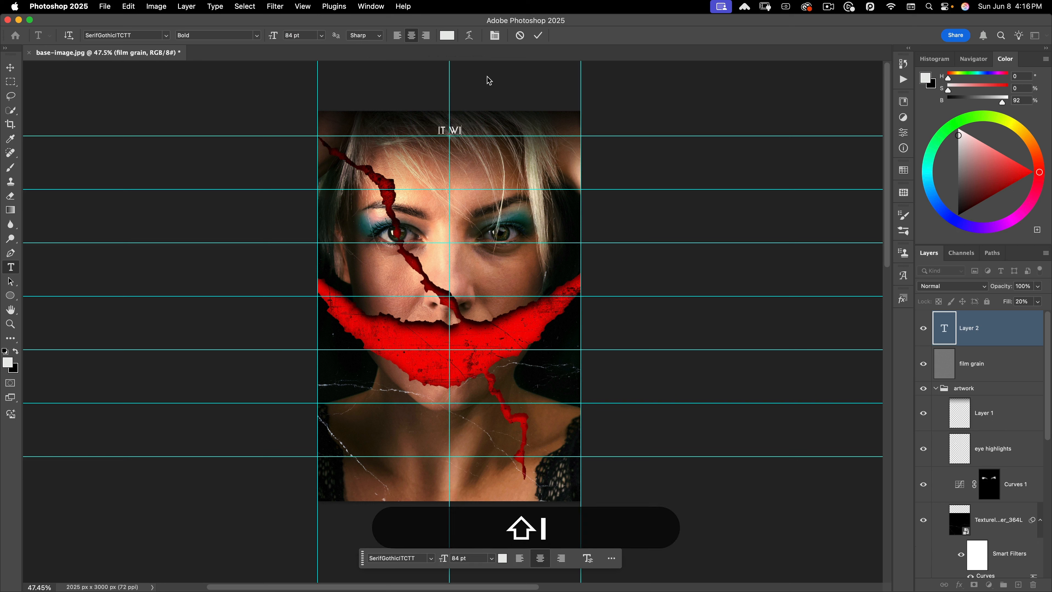
type("LL NEVER LET GO")
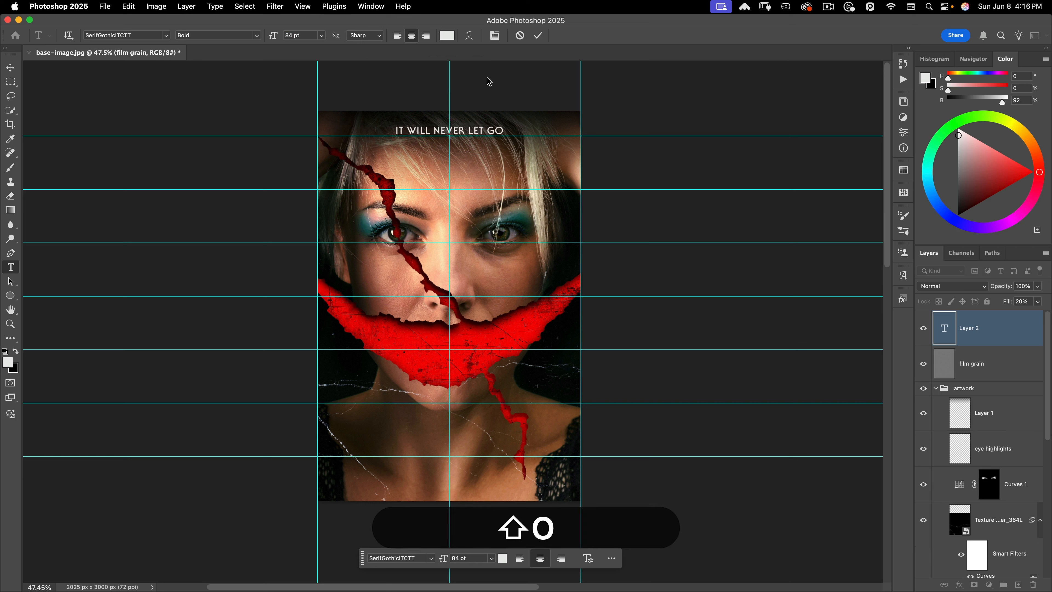
Step: Set the tracking of the whole "IT WILL NEVER LET GO" tagline to 420 and commit the text
key("shift+super+a")
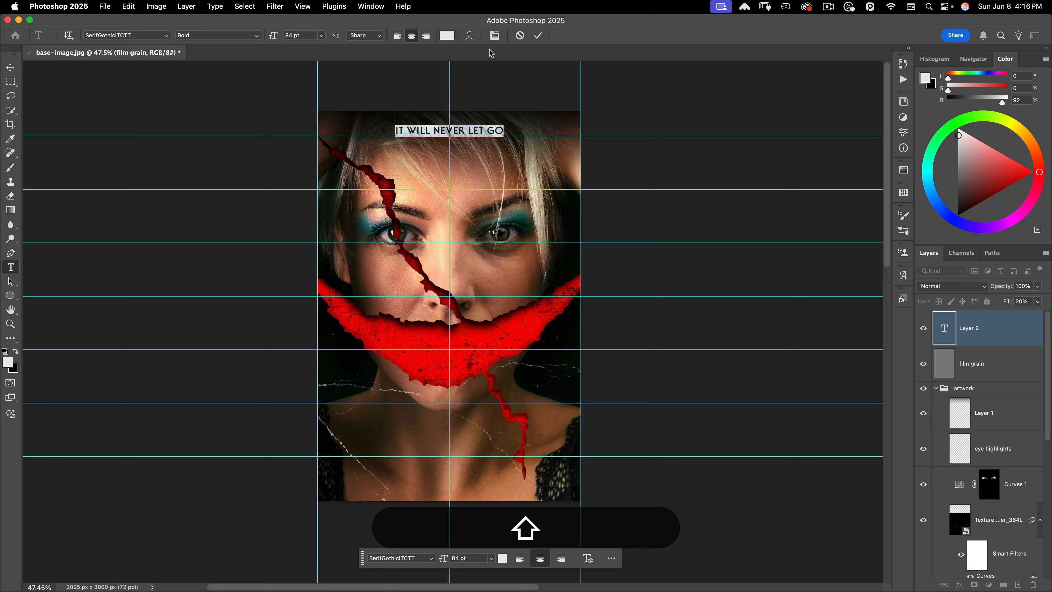
left_click(495, 36)
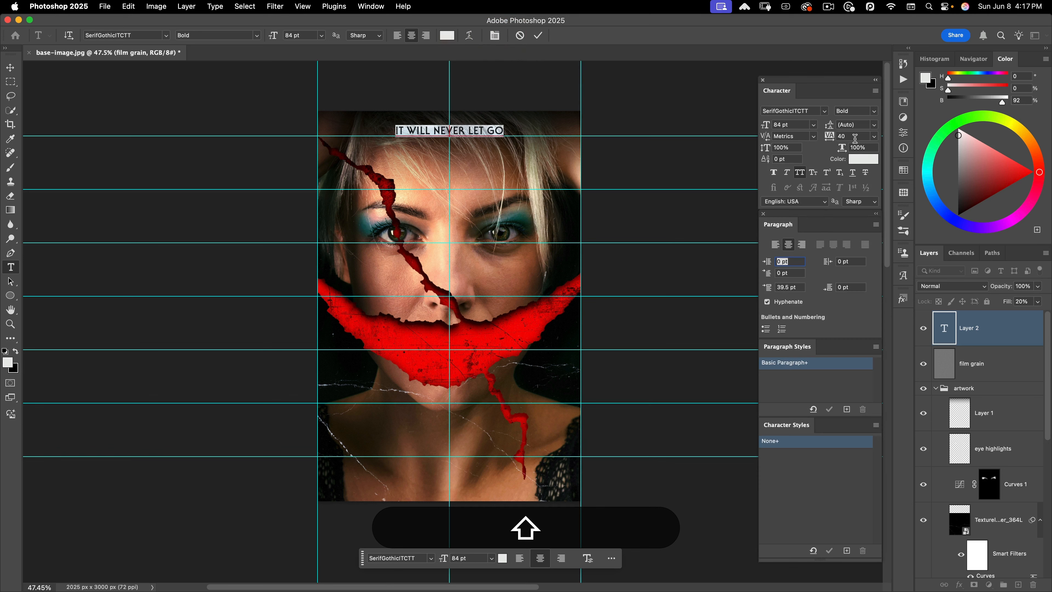
left_click_drag(855, 139, 755, 126)
type("420")
key("Return")
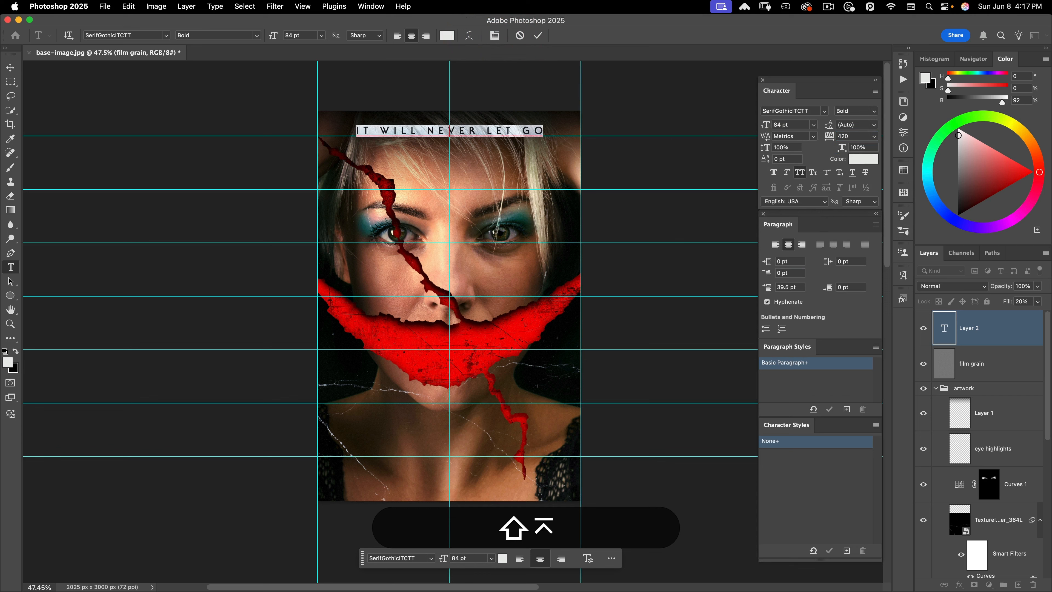
left_click(534, 37)
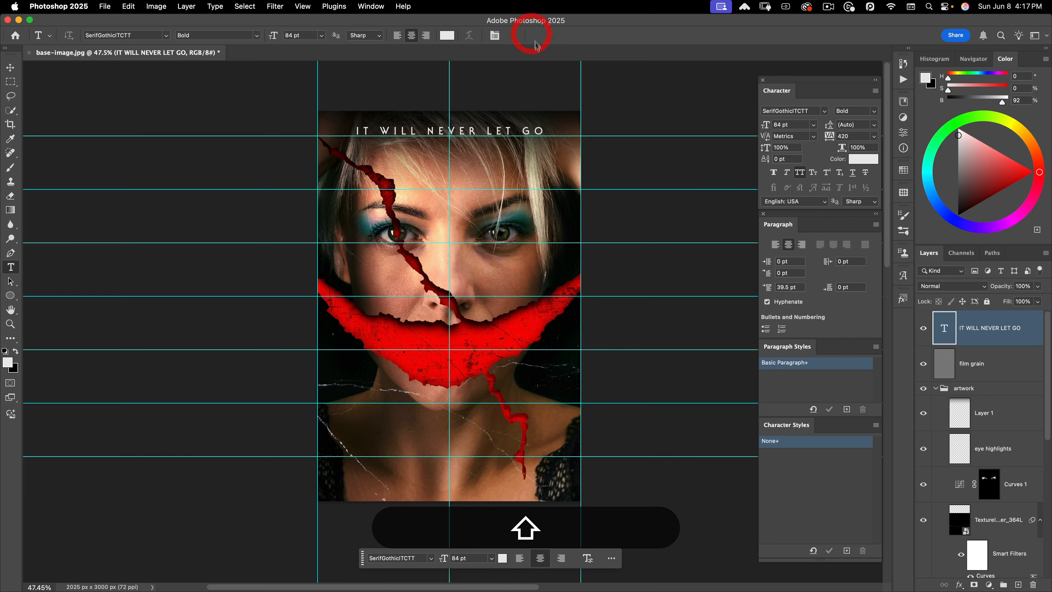
Step: Duplicate the tagline straight down to the lowest horizontal guide, over the subject's chest
left_click(11, 70)
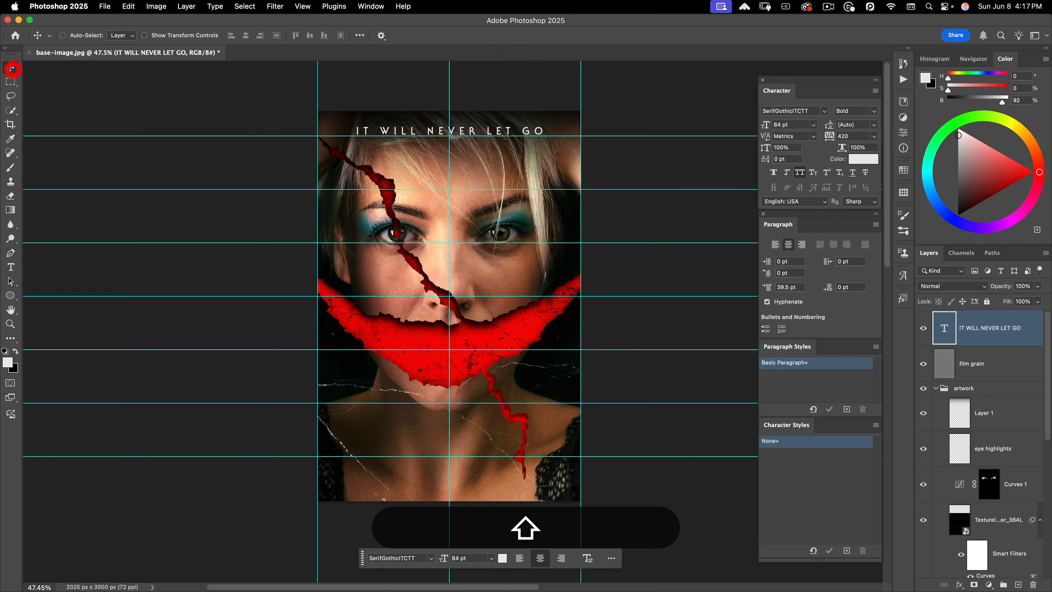
left_click_drag(444, 122, 512, 89)
left_click_drag(536, 168, 427, 172)
left_click_drag(582, 216, 567, 219)
left_click_drag(496, 231, 472, 180)
left_click(510, 214)
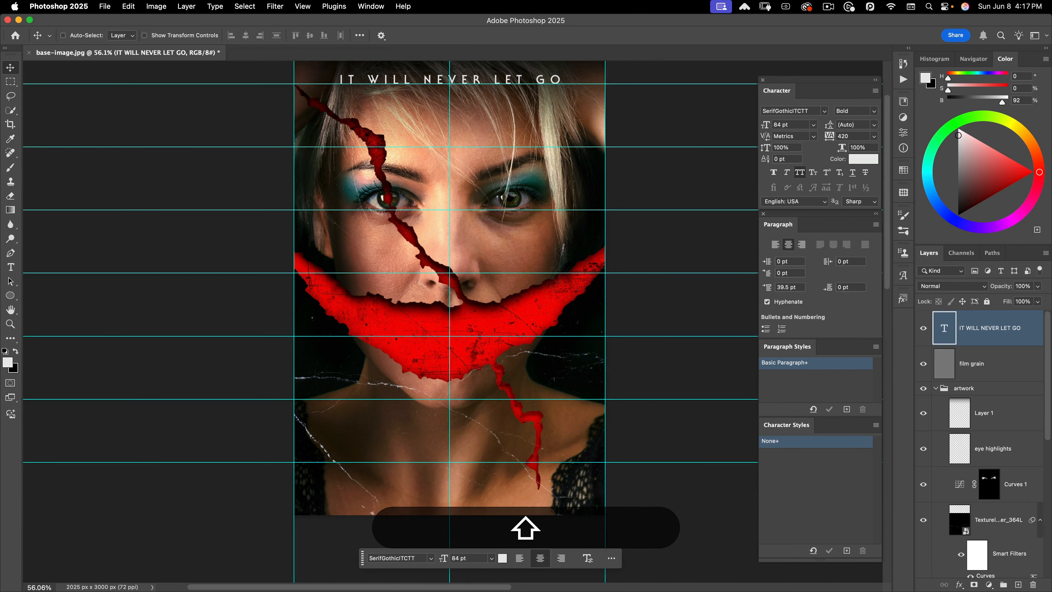
left_click_drag(474, 96, 489, 471)
Step: Replace the text of the lower tagline copy with "SMILE"
key("t")
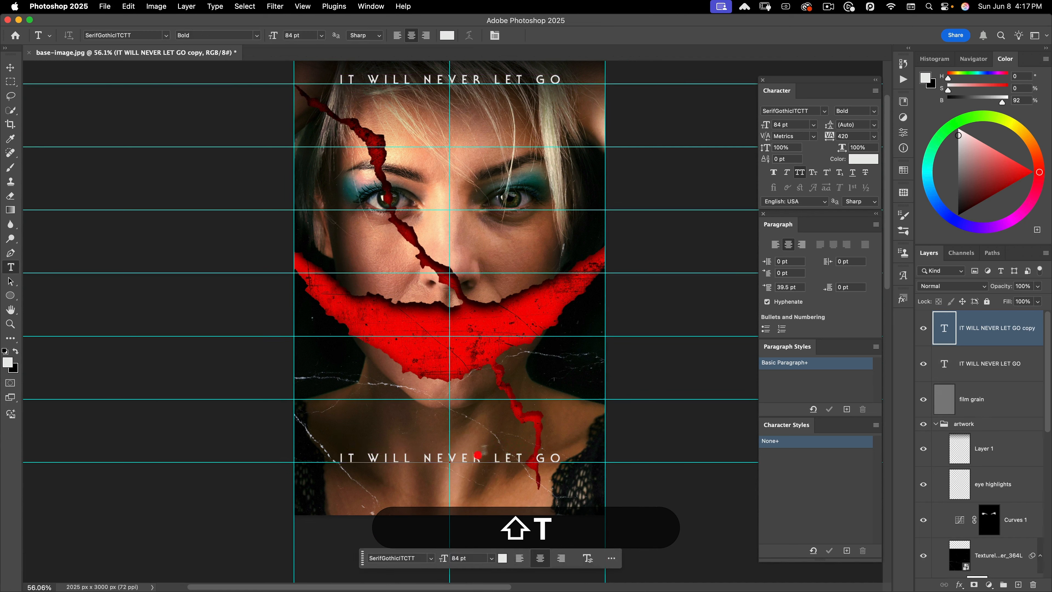
left_click(480, 454)
key("shift+super+a")
type("MILE")
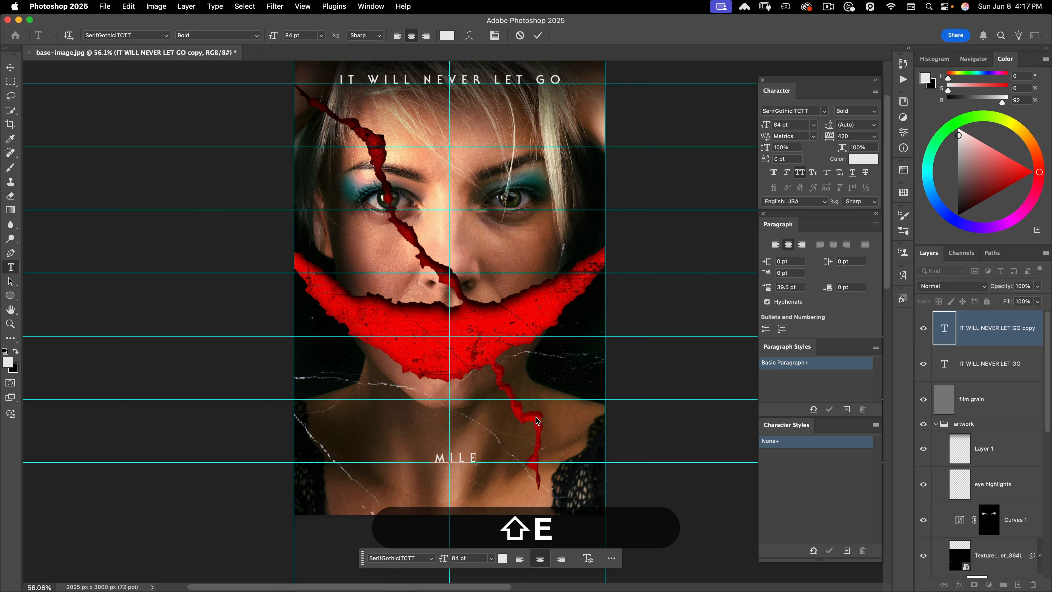
Step: Set the SMILE title's font size to 280 pt and its tracking to 40, and commit the text
key("shift+super+a")
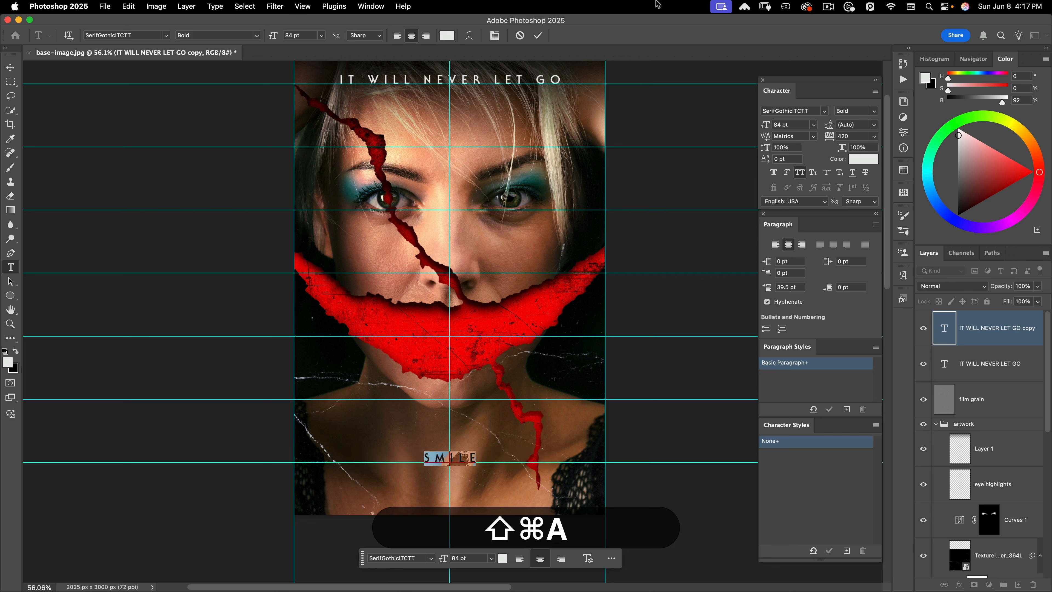
left_click_drag(796, 125, 678, 106)
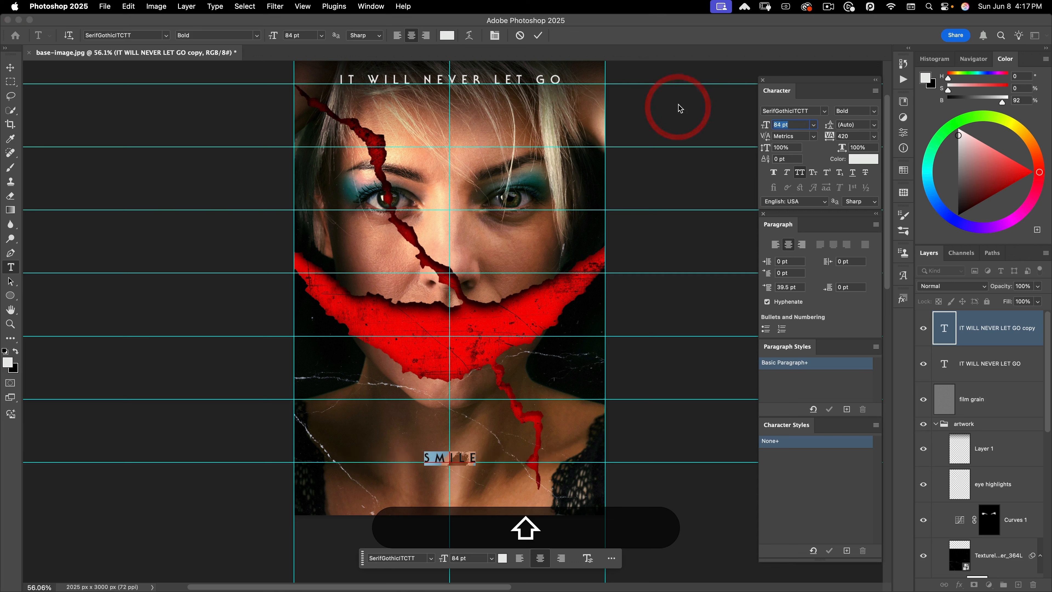
type("280")
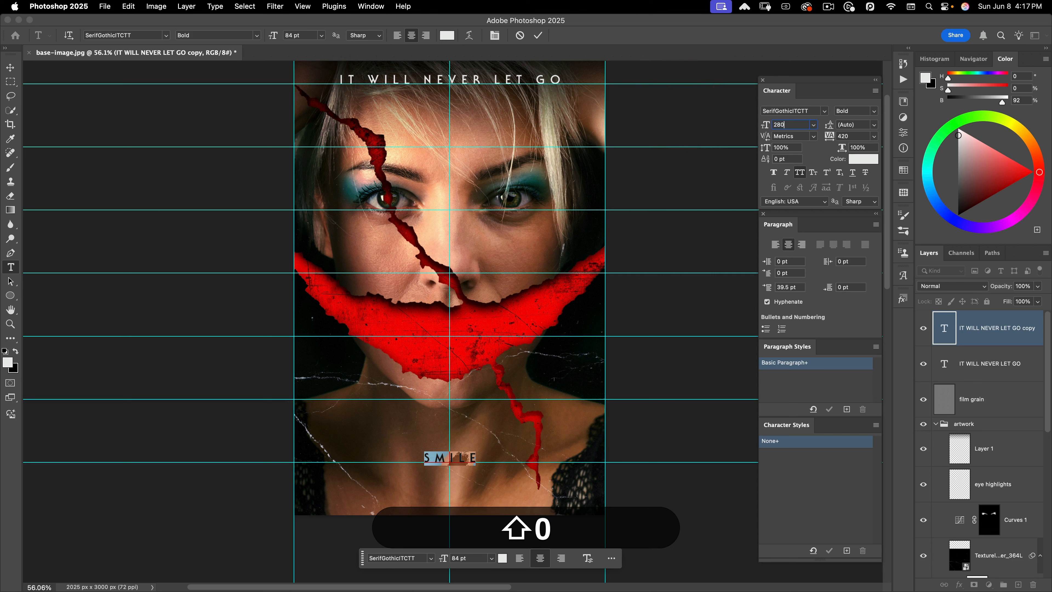
key("Tab")
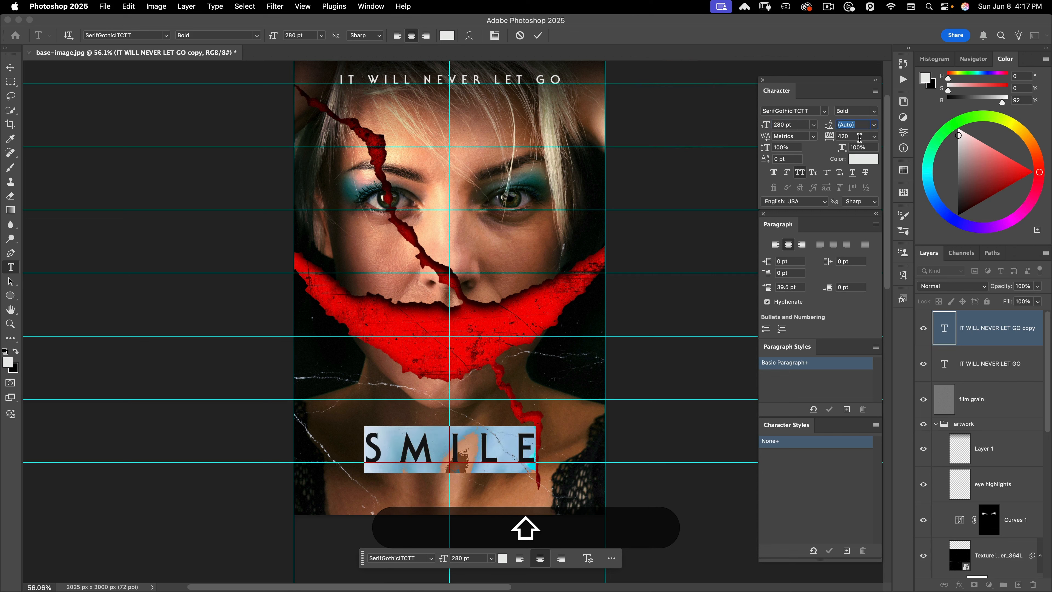
left_click_drag(860, 137, 736, 118)
type("40")
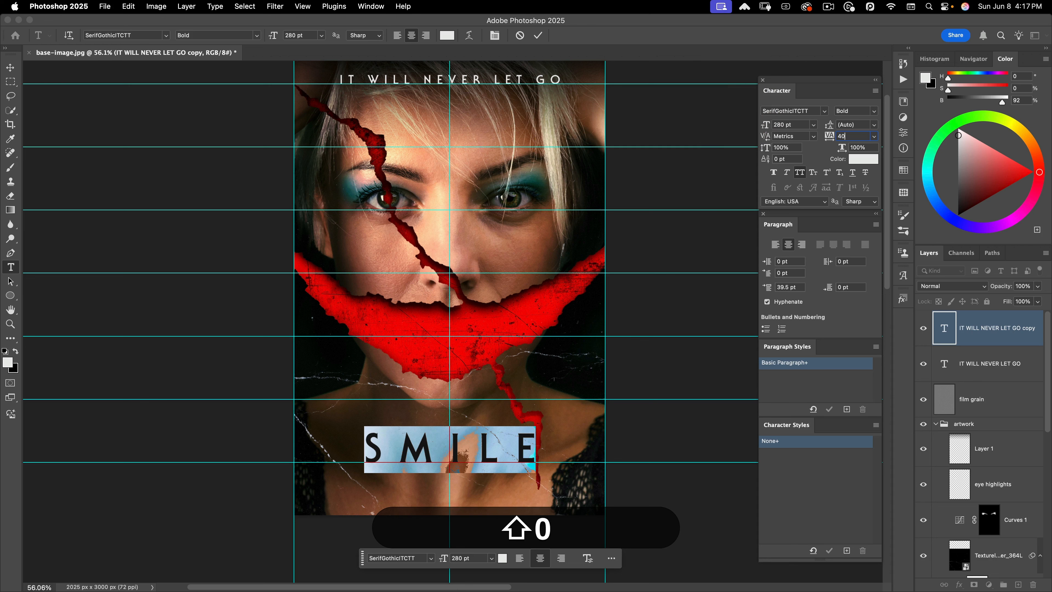
key("Return")
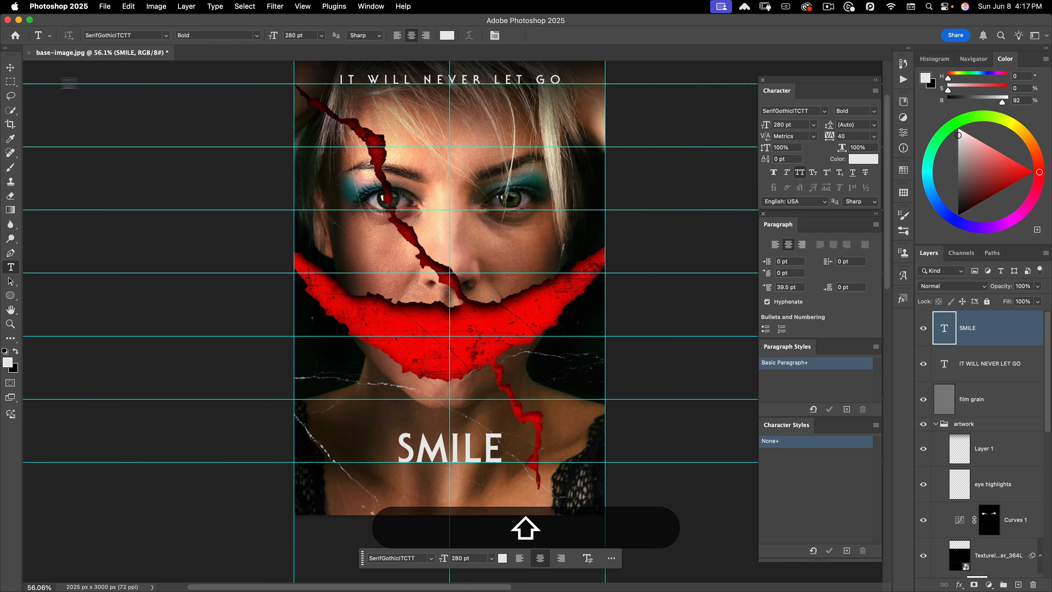
Step: Duplicate the grunge-bg texture layer, move the copy above the SMILE title layer and clip it to the title
left_click(11, 67)
left_click_drag(433, 451, 458, 433)
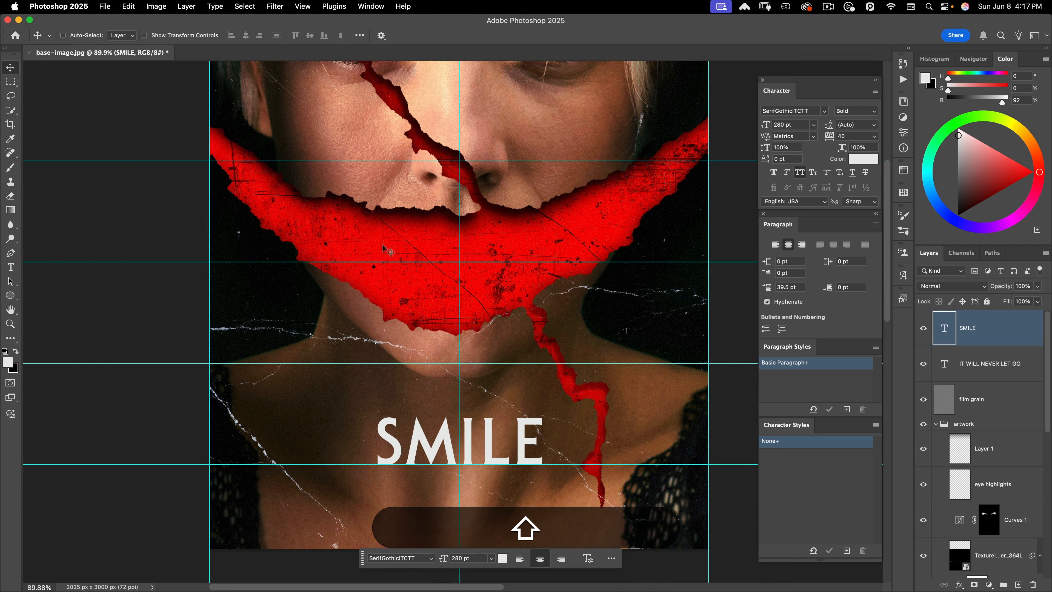
left_click_drag(531, 402, 533, 359)
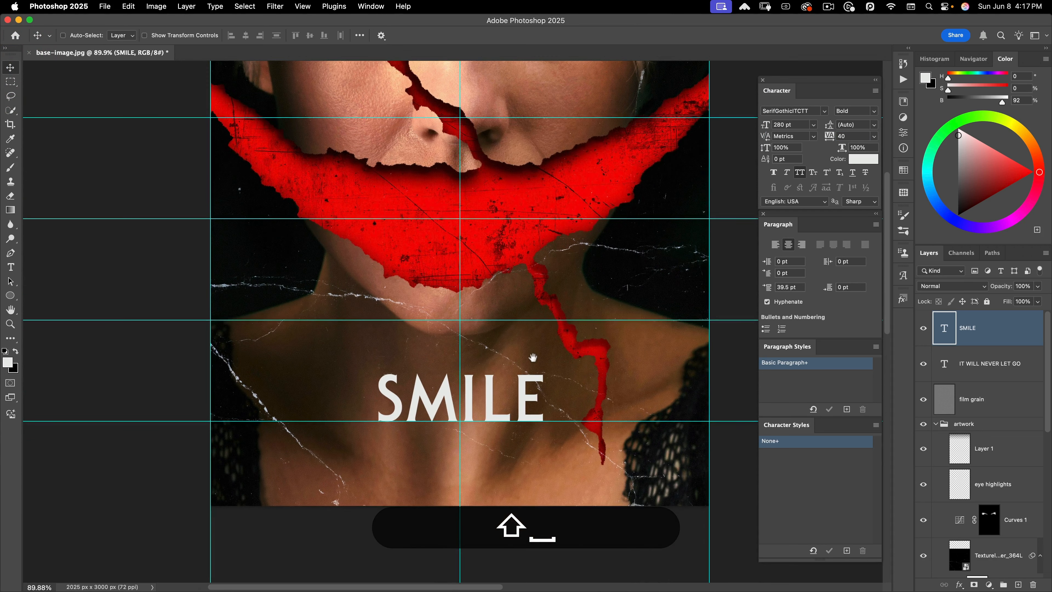
scroll(969, 538, "down", 10)
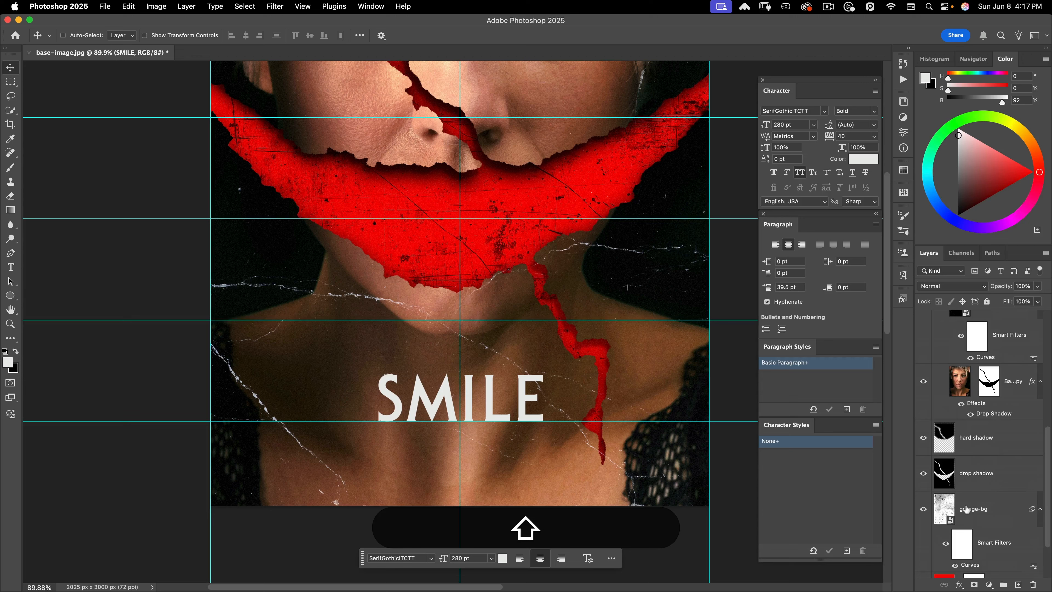
left_click(993, 508)
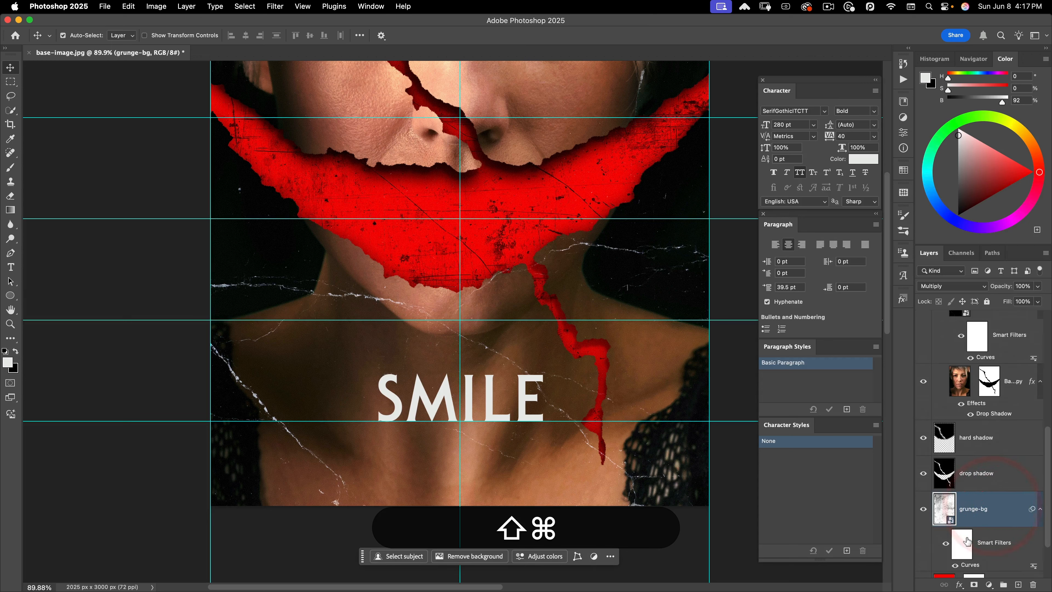
key("shift+super+j")
left_click_drag(976, 505, 986, 307)
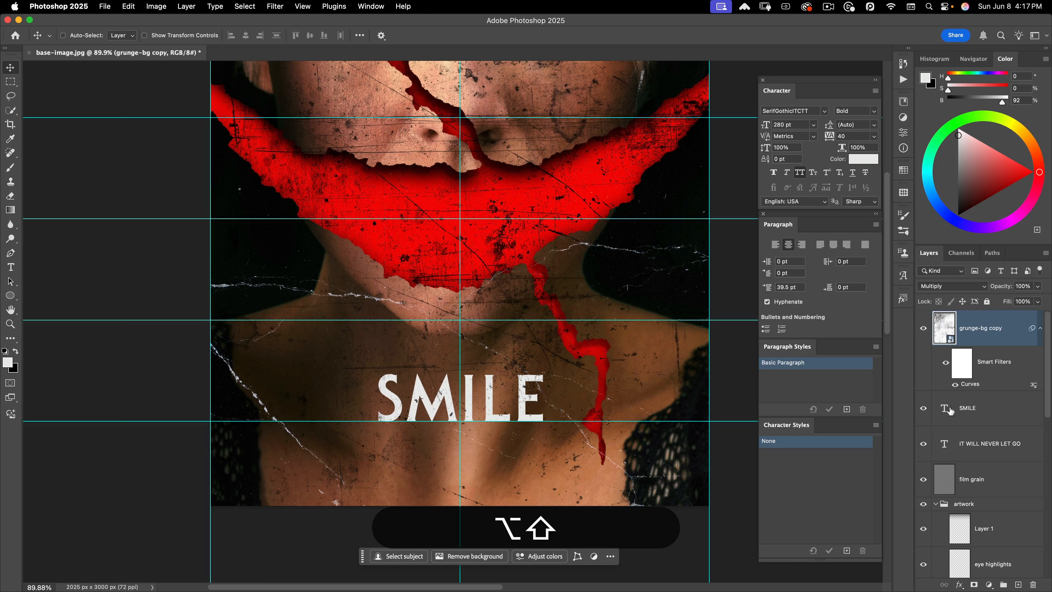
left_click(945, 388, "alt+shift")
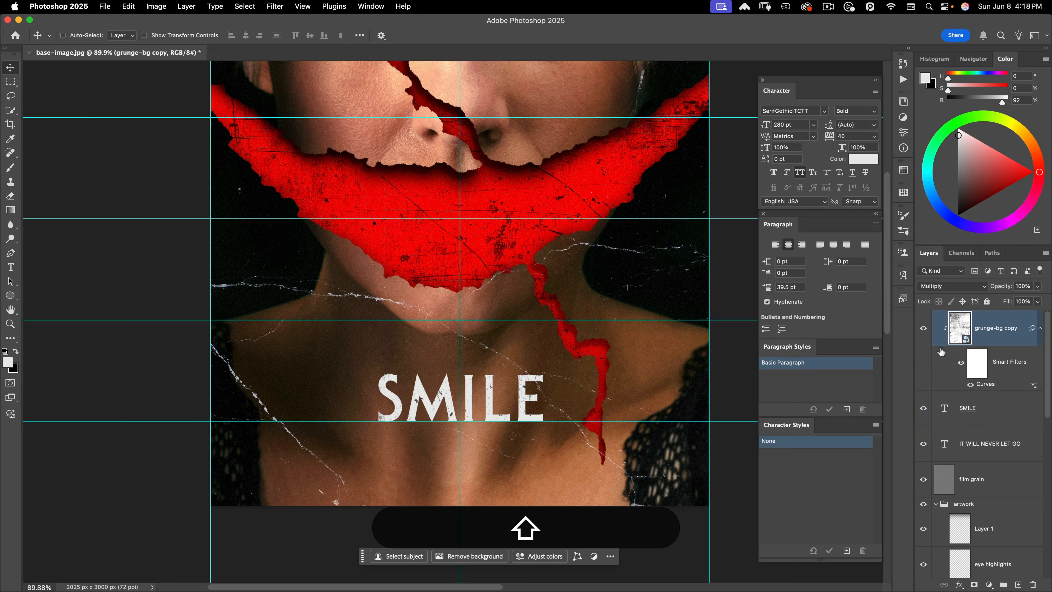
Step: Scale the clipped grunge texture to about 27.78% and place it over the SMILE lettering
key("shift+super+t")
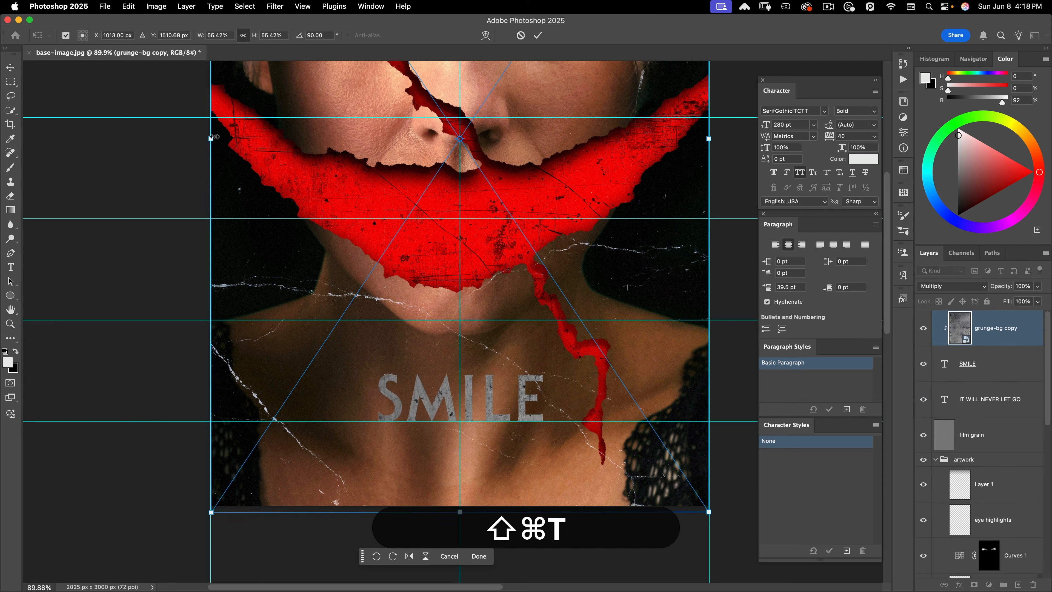
left_click_drag(215, 137, 336, 137)
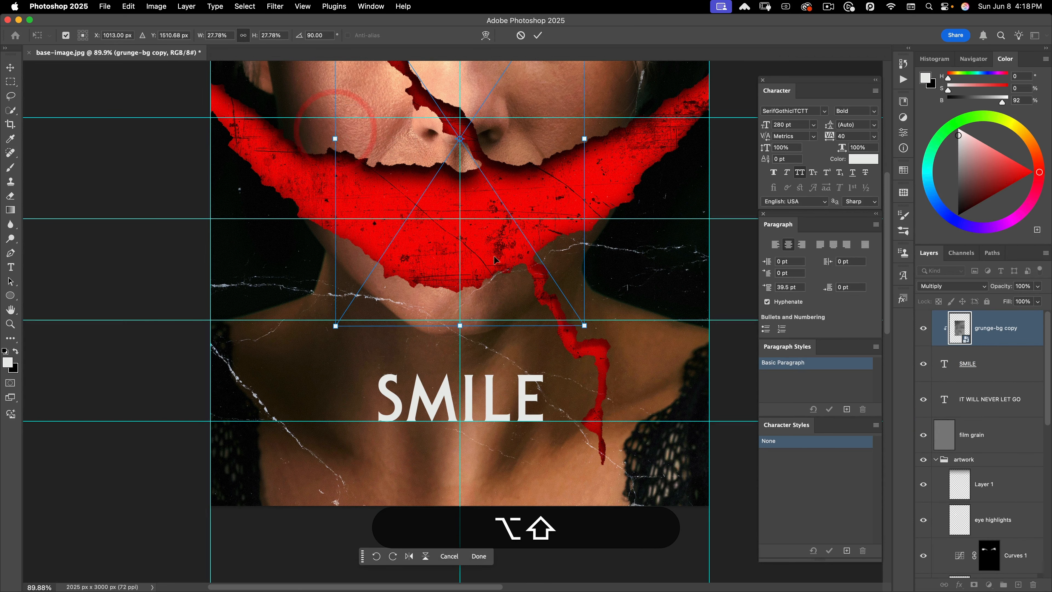
left_click_drag(495, 260, 492, 484)
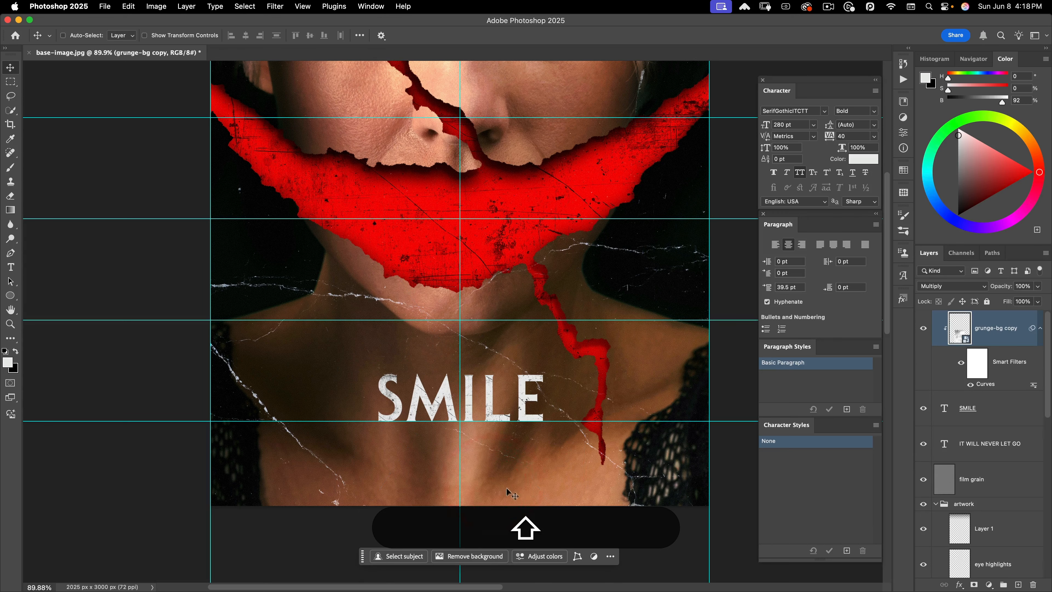
mouse_move(506, 489)
left_mouse_down()
mouse_move(498, 471)
mouse_move(497, 518)
mouse_move(500, 499)
left_mouse_up()
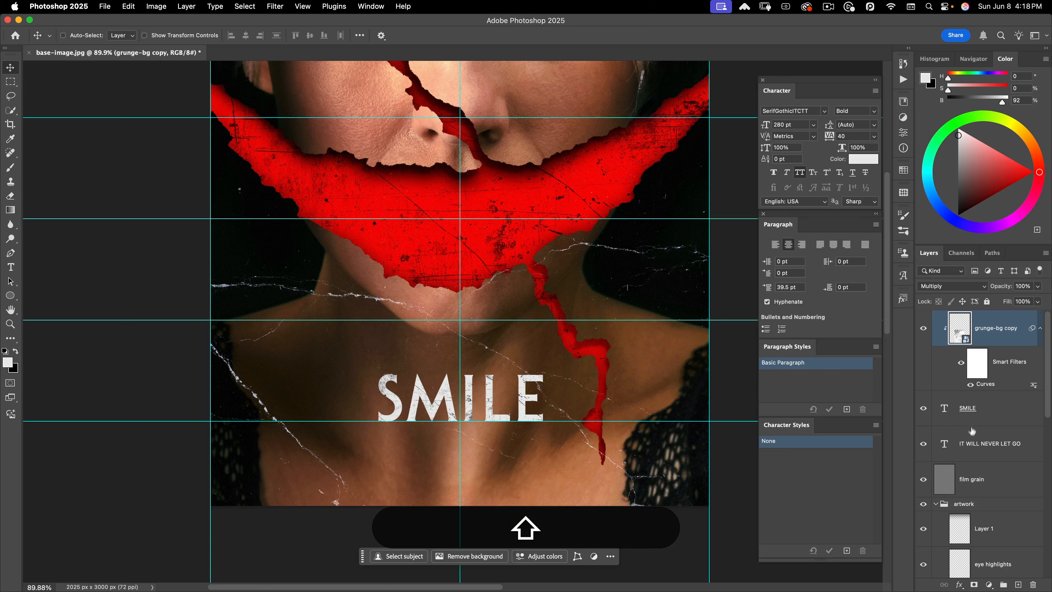
Step: Add a new text "2" on a layer beneath the SMILE title, set its font size to 550 pt and commit it
left_click(979, 413)
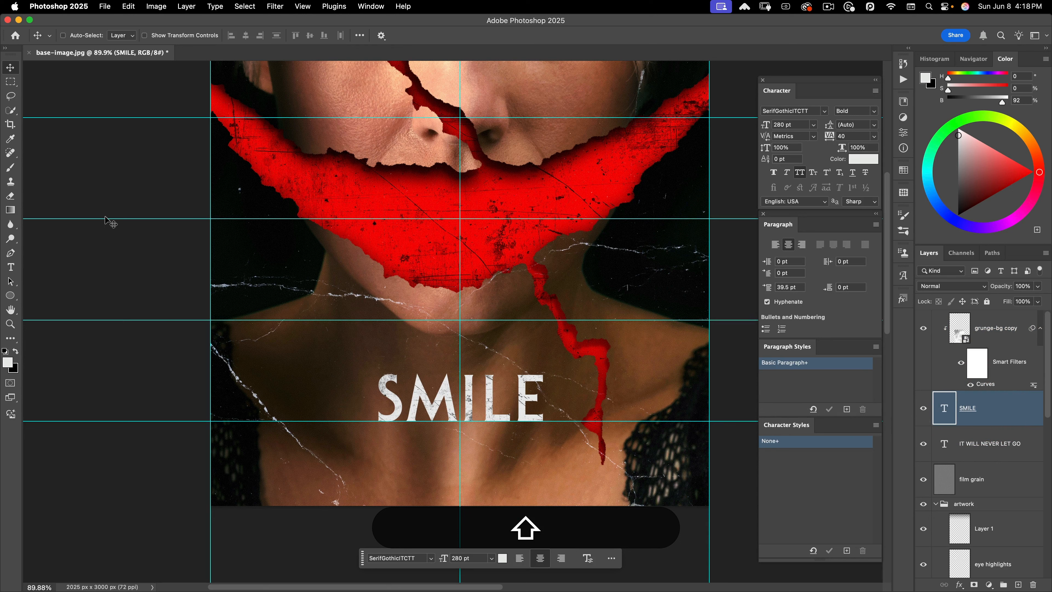
left_click(991, 446)
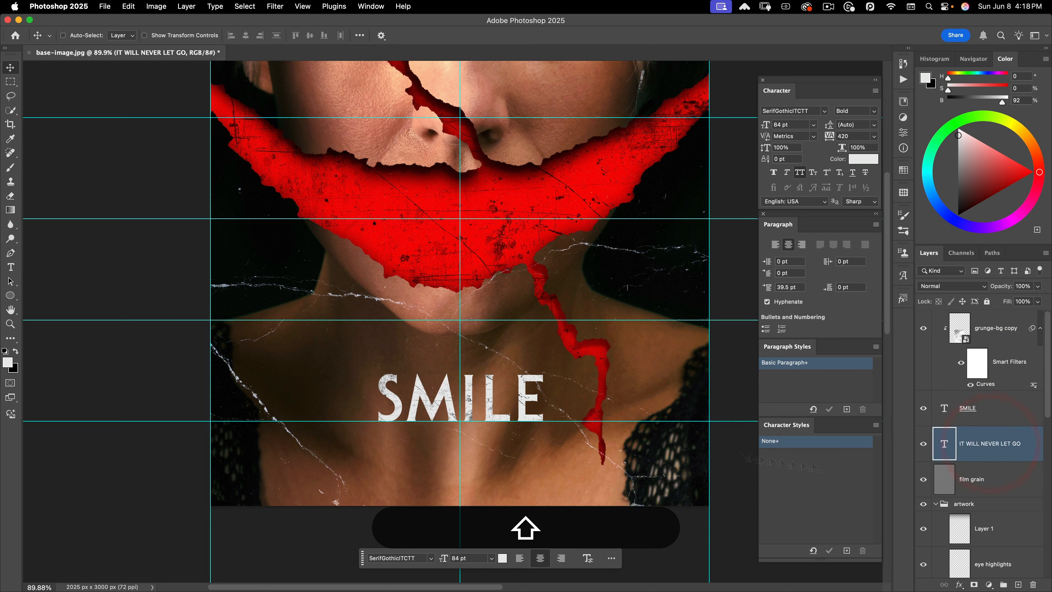
key("shift+t")
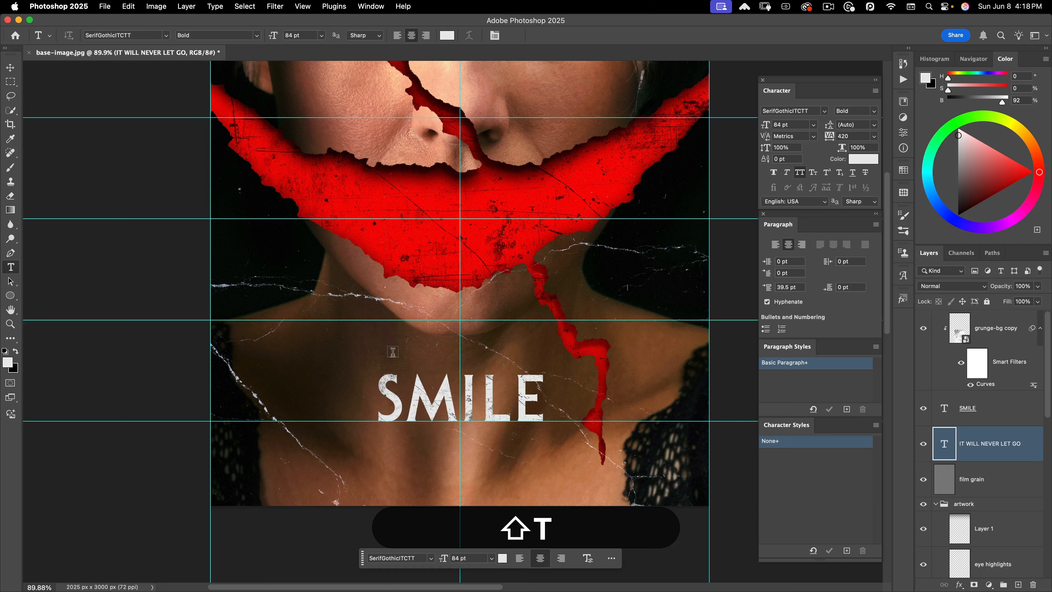
left_click(363, 292)
type("2")
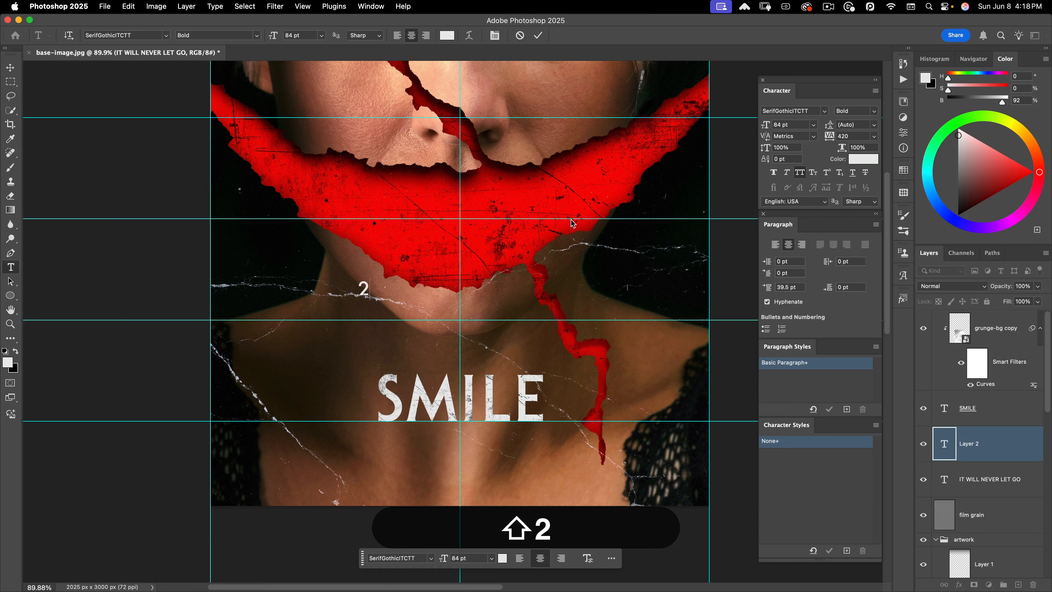
key("shift+super+a")
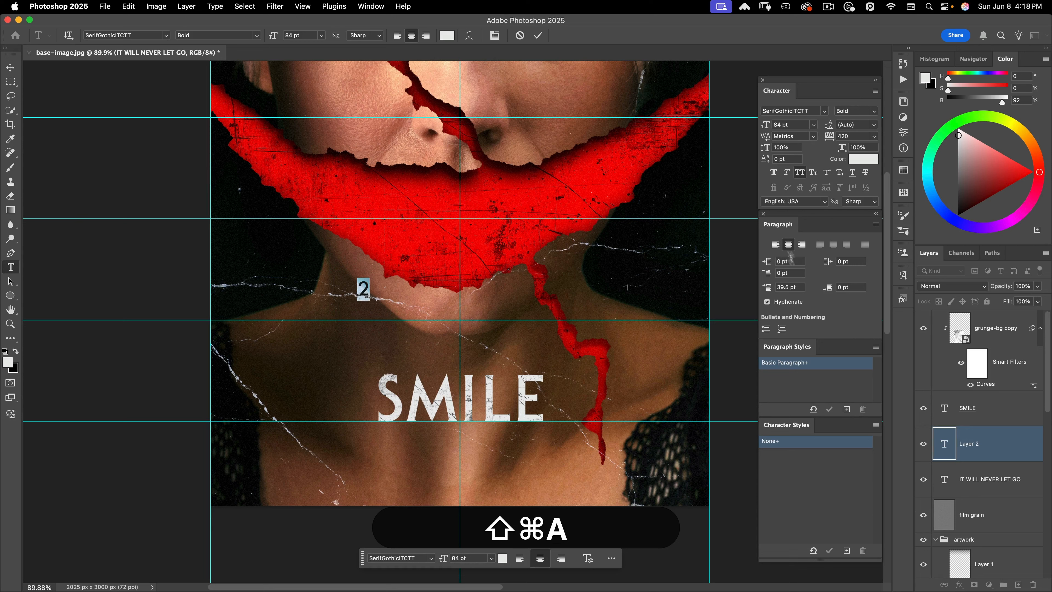
left_click(789, 124)
type("550")
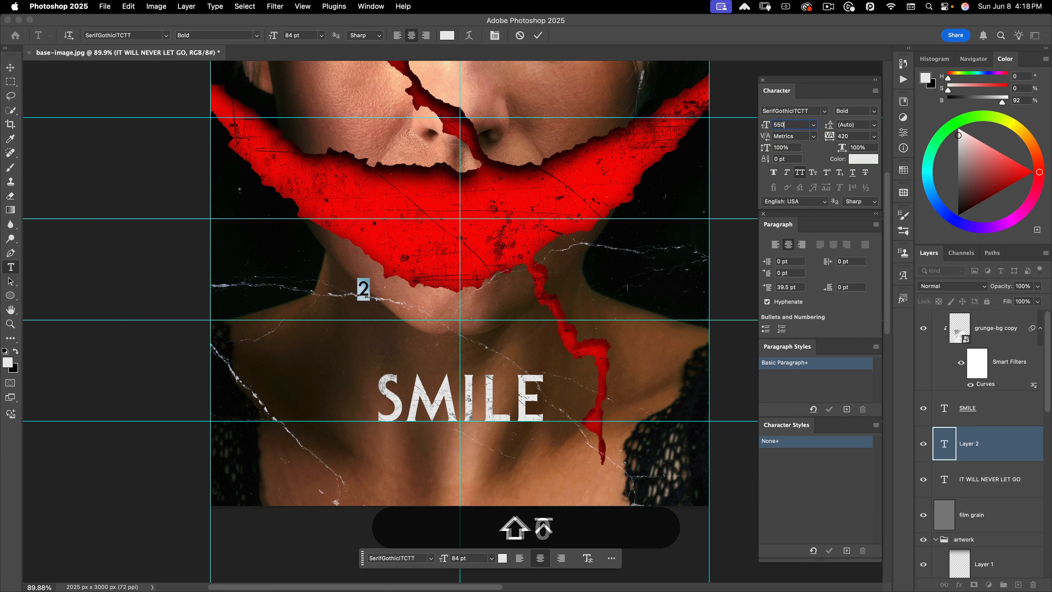
key("Return")
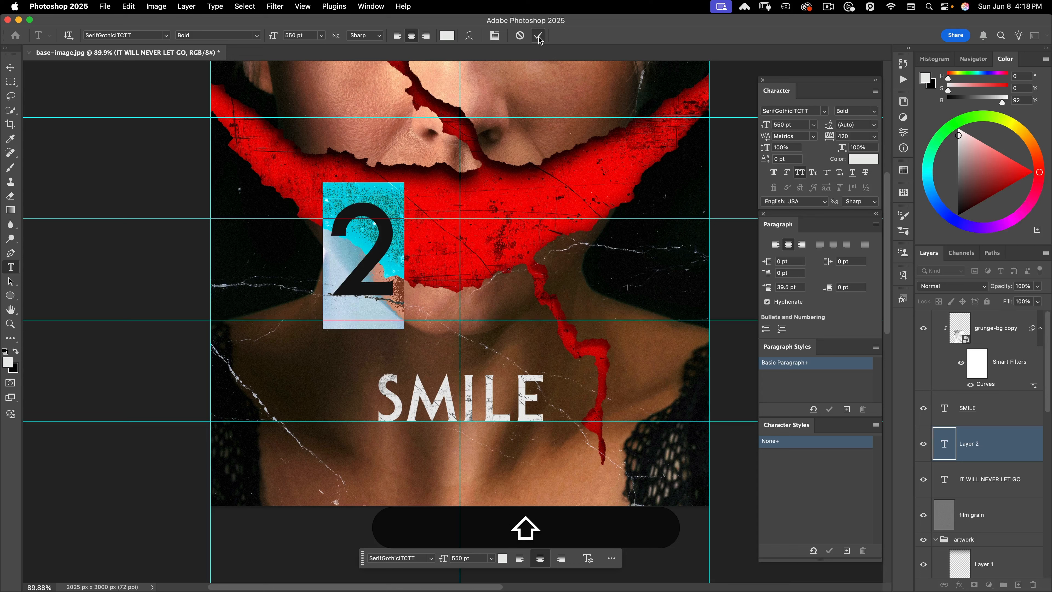
left_click(538, 36)
Step: Move the "2" behind the SMILE title, centered on the vertical guide, and nudge its height into place
key("shift+v")
left_click_drag(364, 253, 463, 393)
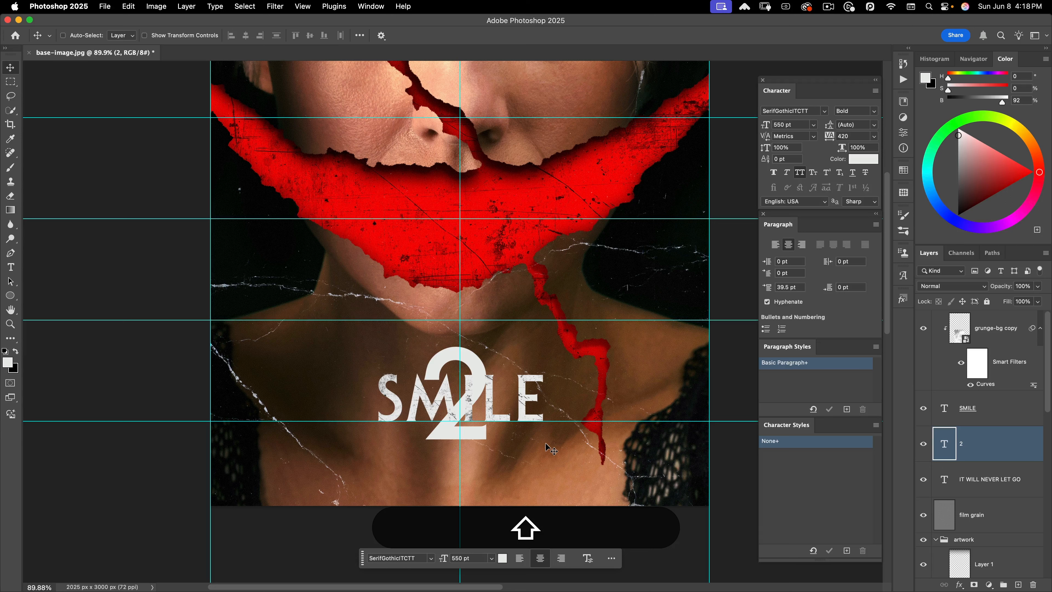
key("shift+Down")
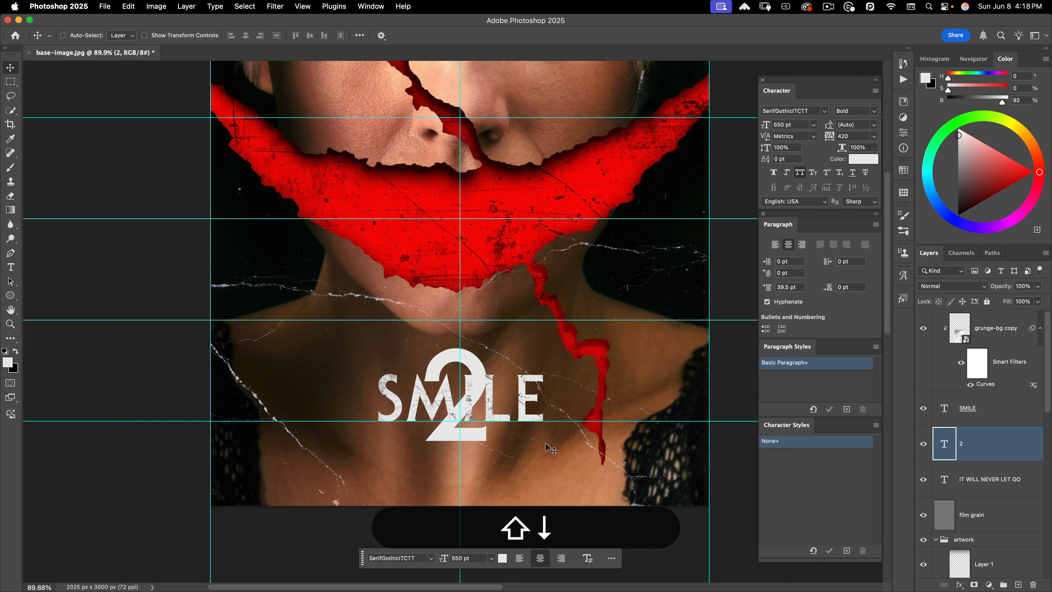
key("Up")
key("Up")
key("Down")
Step: Recolor the "2" with the red sampled from the torn smile shape
key("shift+t")
left_click(448, 36)
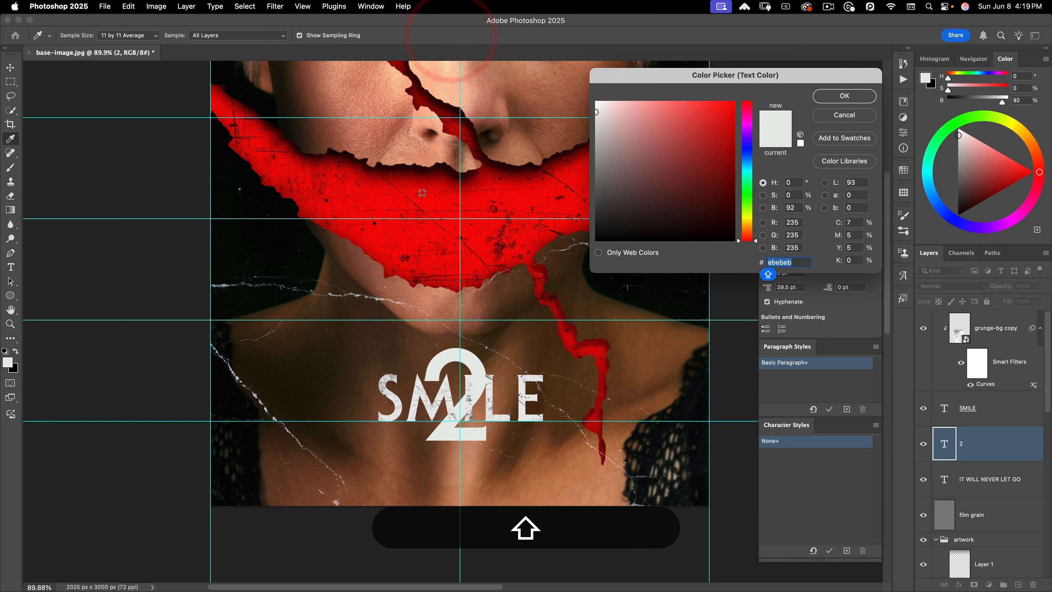
left_click(420, 203)
left_click(844, 96)
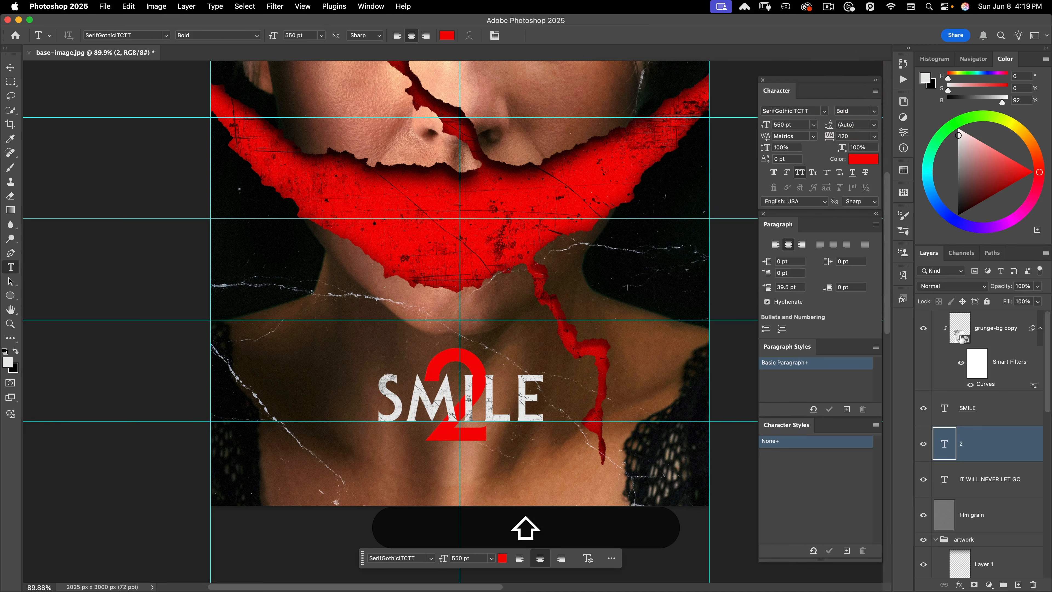
Step: Duplicate the title's grunge texture above the "2" layer, clip it to the "2" and shift the texture down over the numeral
left_click_drag(962, 339, 967, 416)
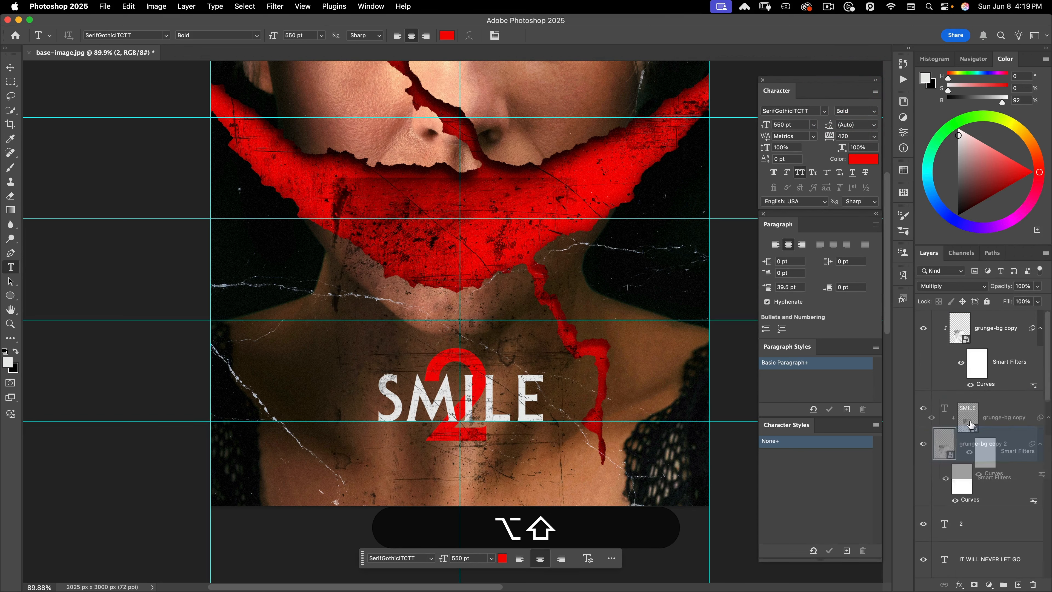
left_click(946, 502, "alt+shift")
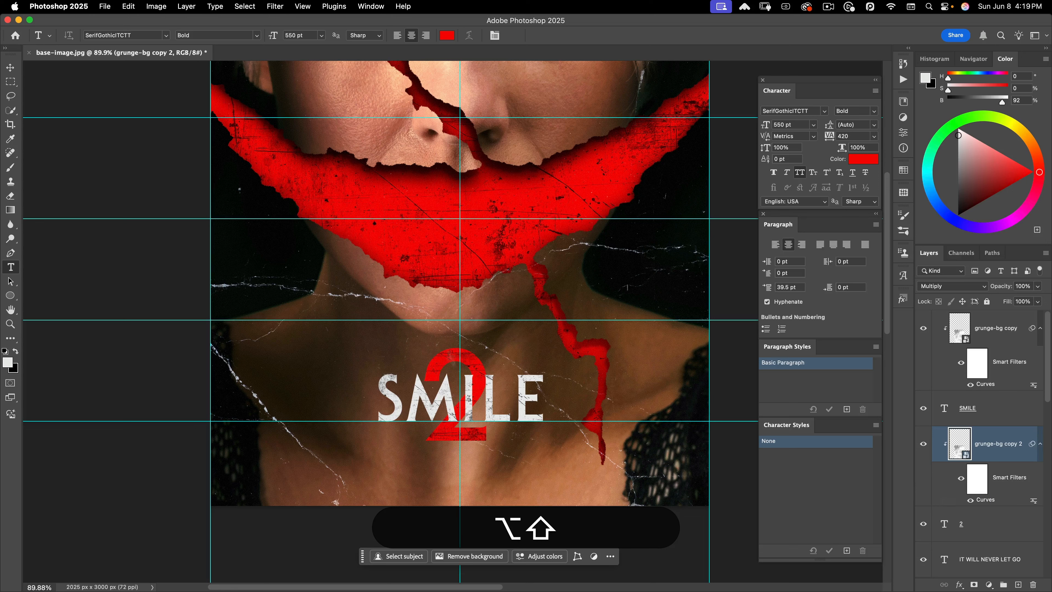
key("shift+v")
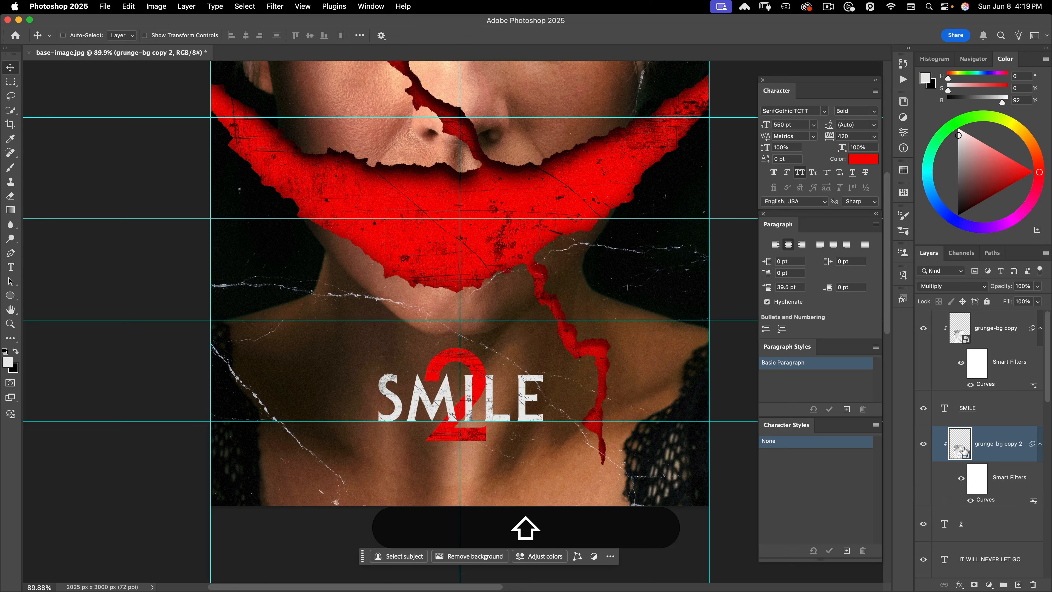
left_click_drag(559, 353, 486, 406)
Step: Fit the whole poster on screen and hide the guides
key("space")
key("shift+super+0")
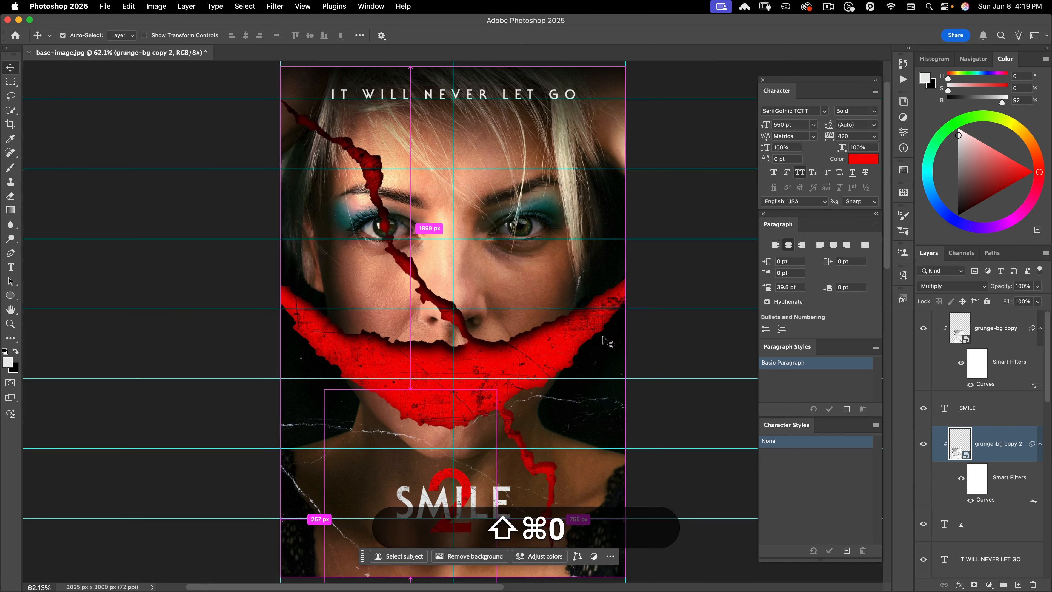
key("shift+super+semicolon")
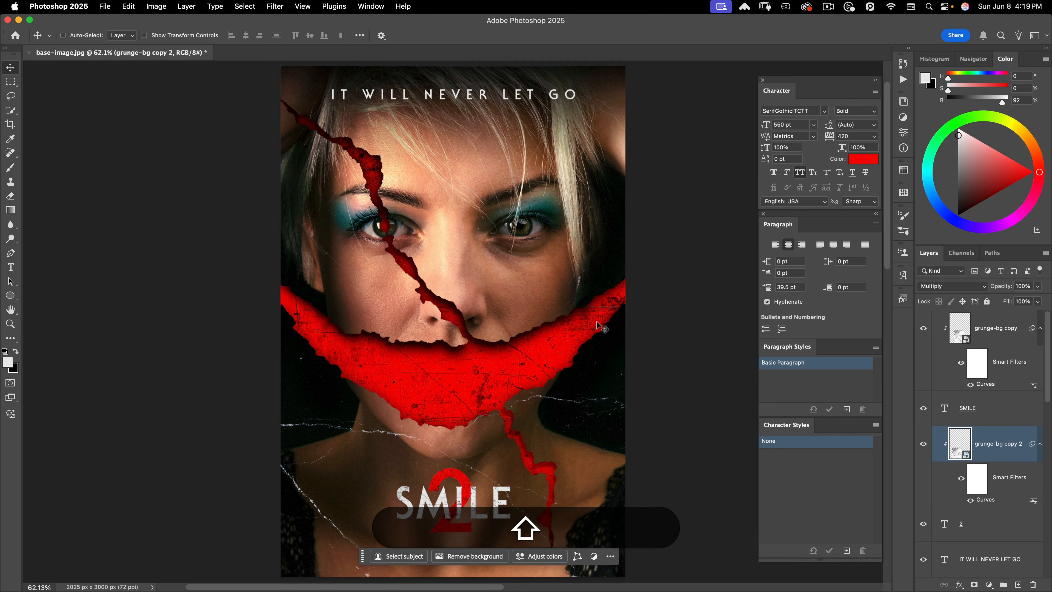